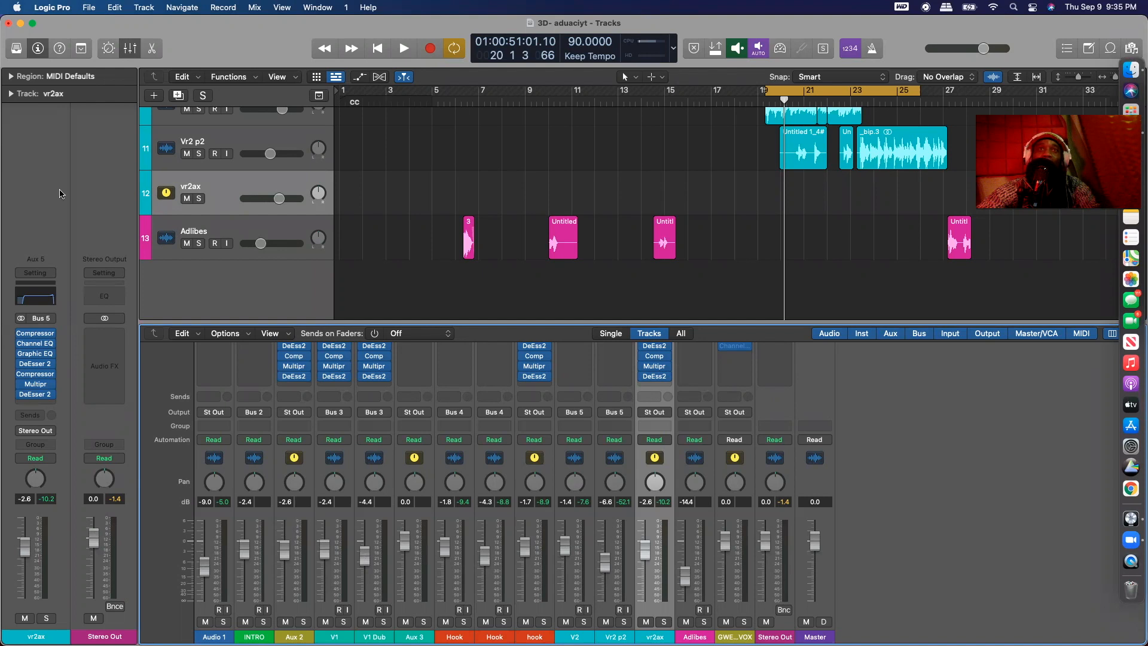
pyautogui.scroll(8, 341, 204)
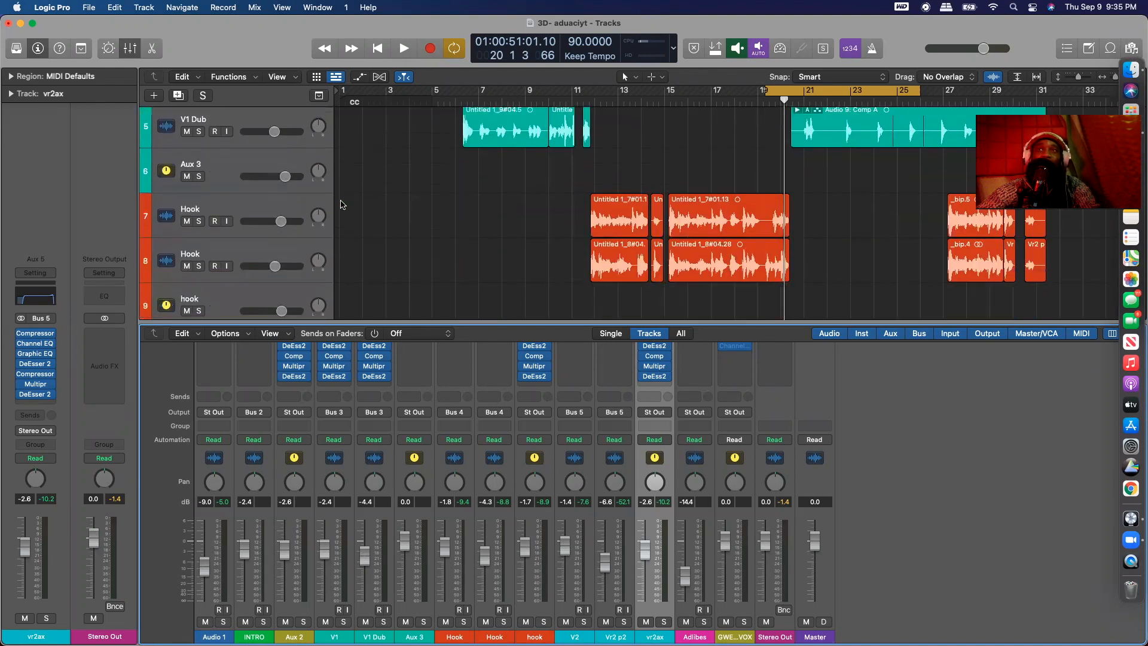
pyautogui.scroll(-1, 661, 183)
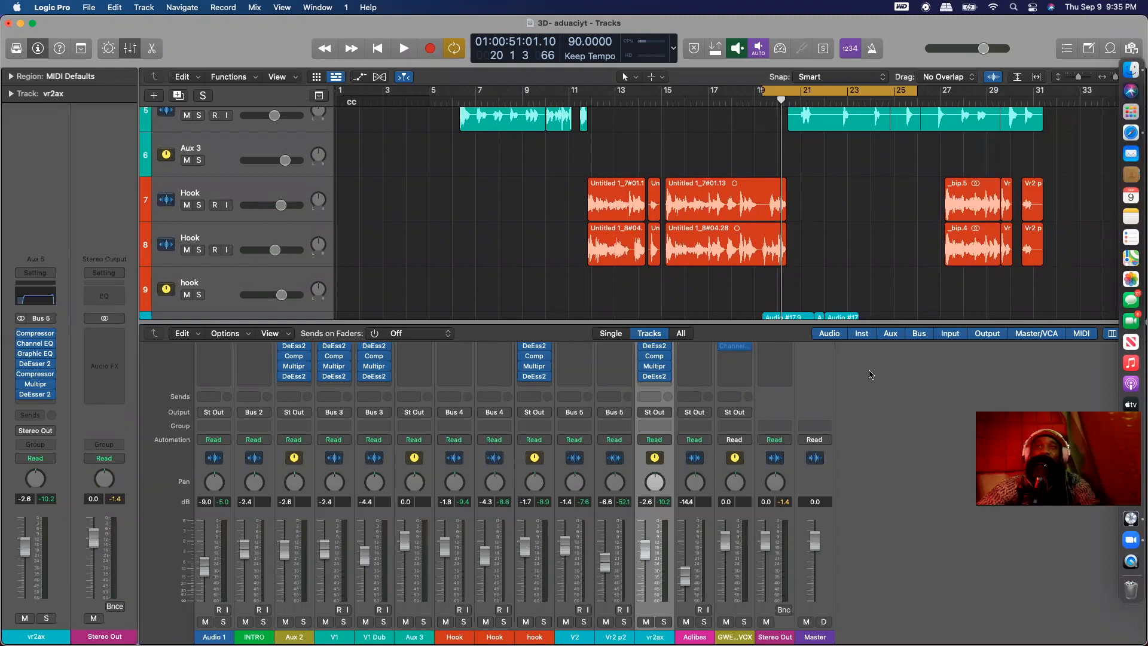
pyautogui.scroll(4, 870, 374)
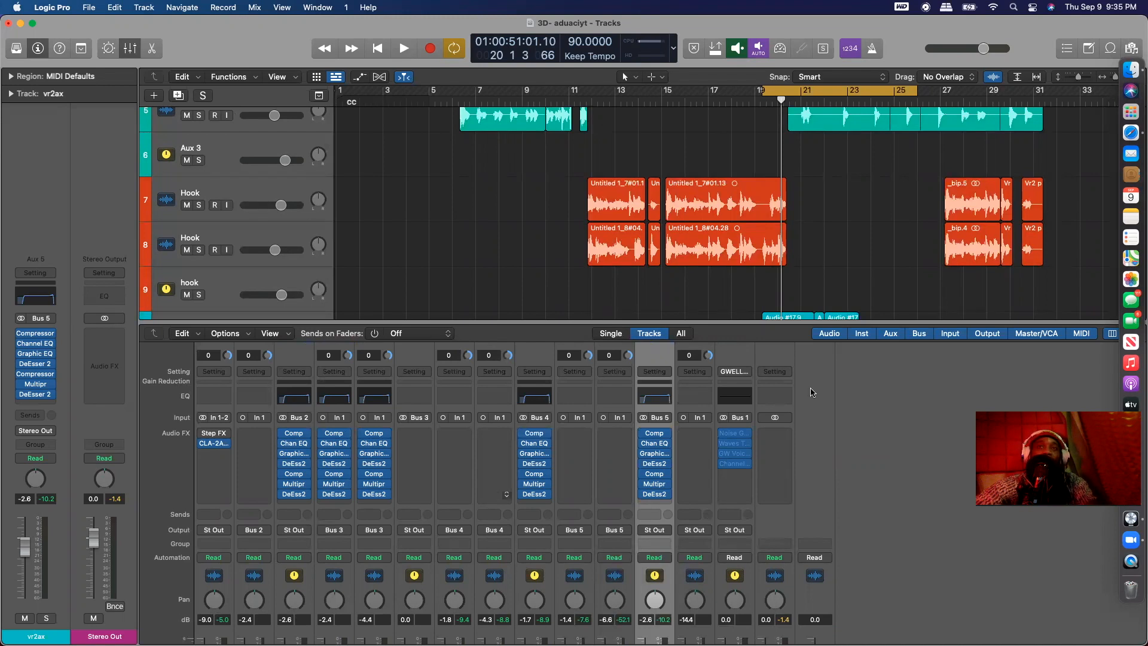
pyautogui.scroll(-5, 654, 443)
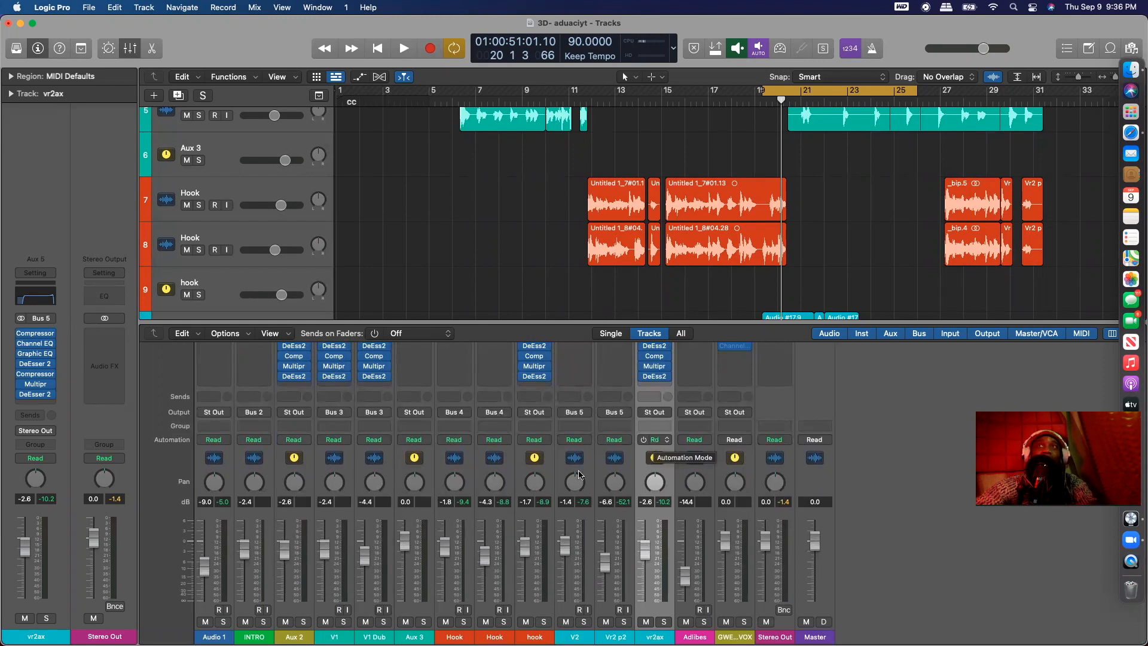
# Step: Turn cycle mode off and play the song from the beginning through the intro into the start of verse one
pyautogui.click(323, 453)
pyautogui.press('Return')
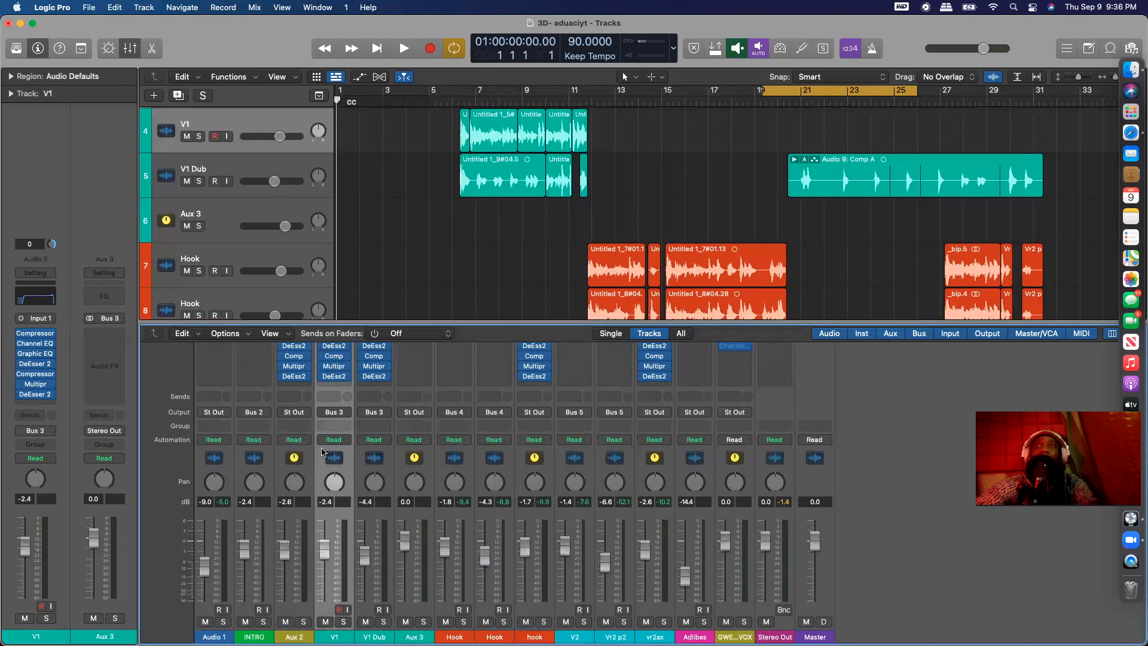
pyautogui.press('c')
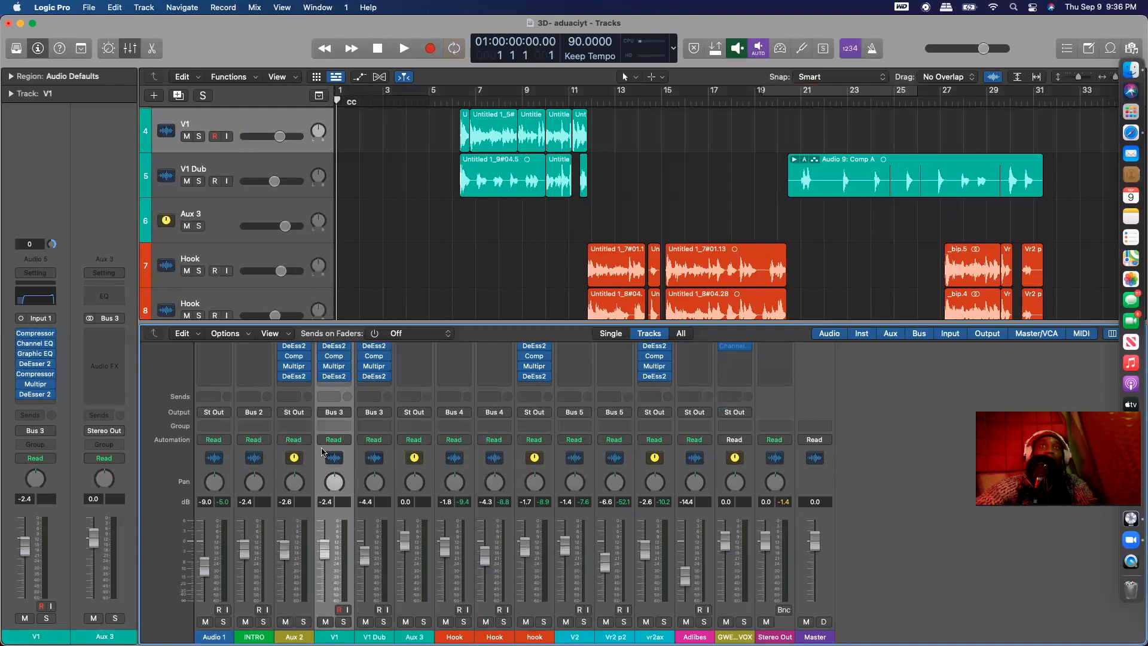
pyautogui.press('space')
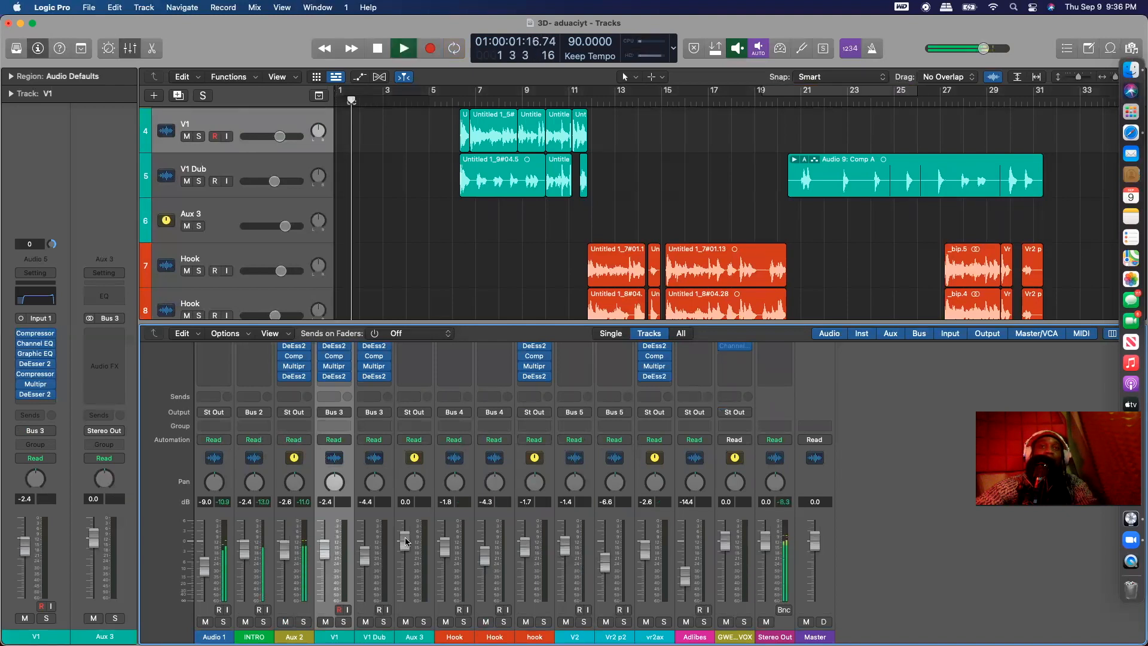
pyautogui.scroll(4, 405, 541)
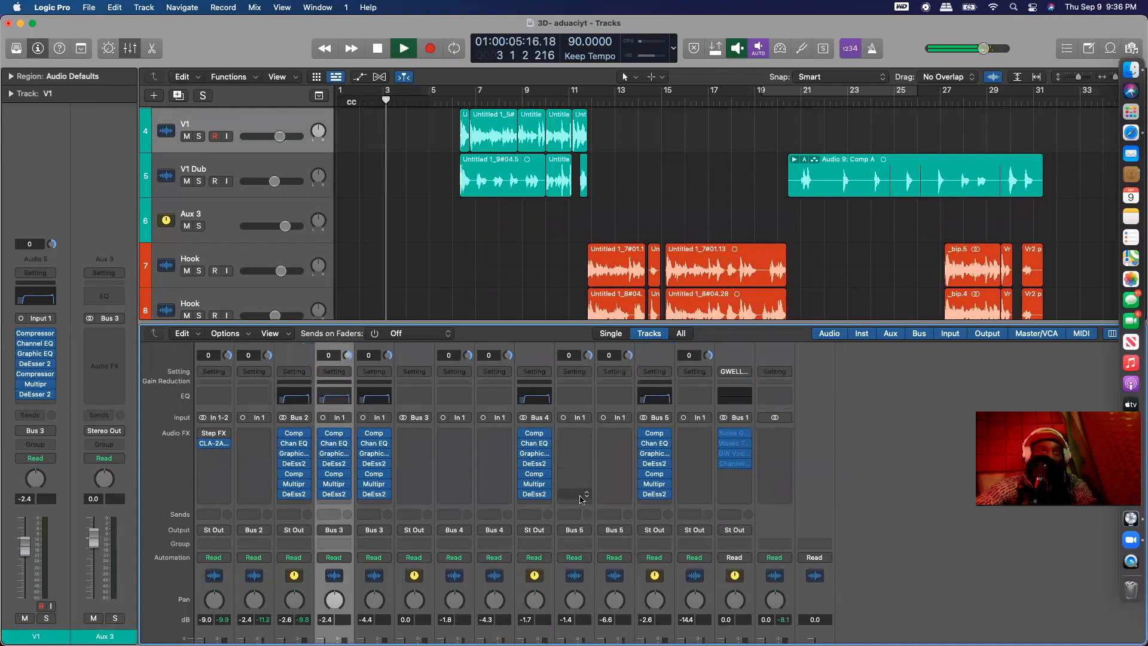
pyautogui.scroll(4, 546, 189)
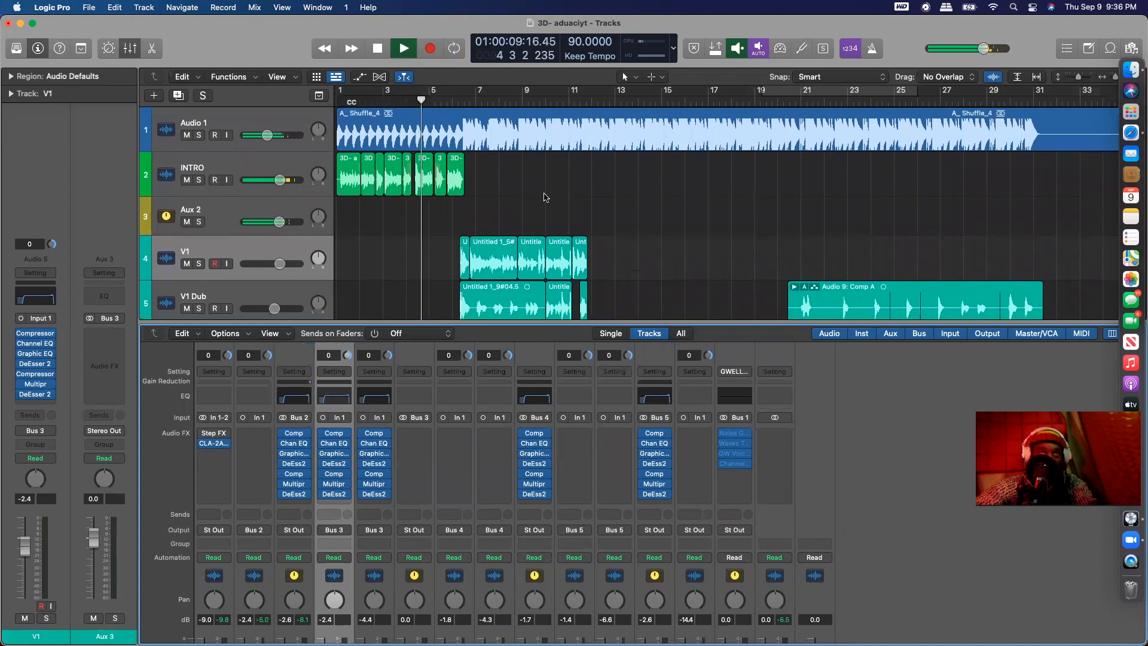
pyautogui.scroll(-2, 541, 212)
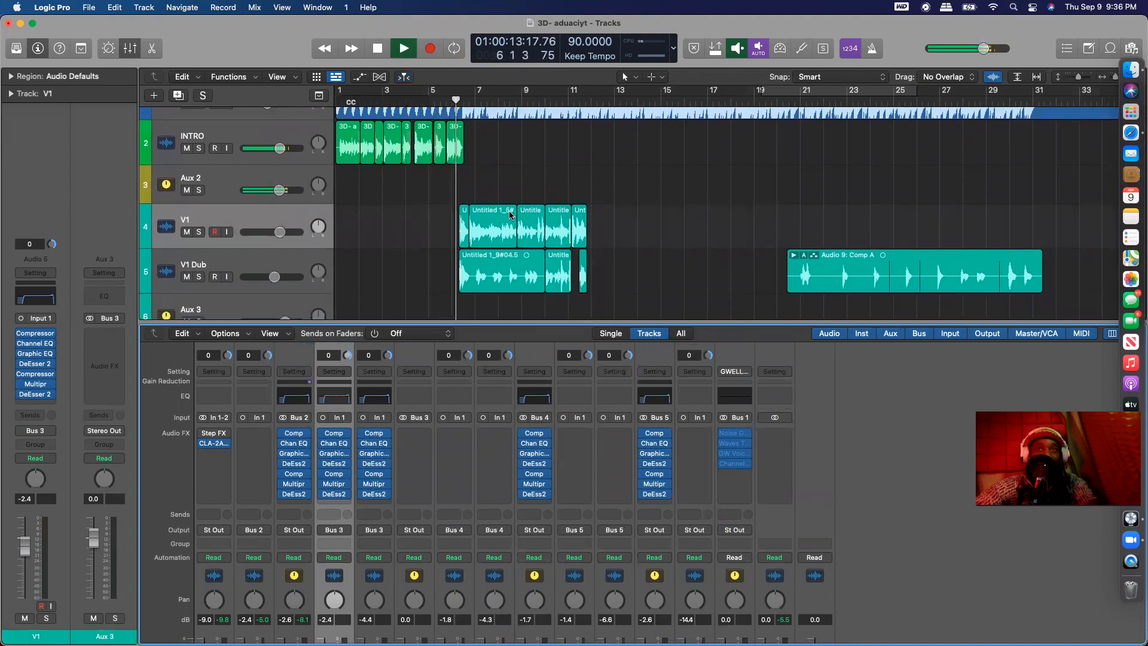
pyautogui.press('space')
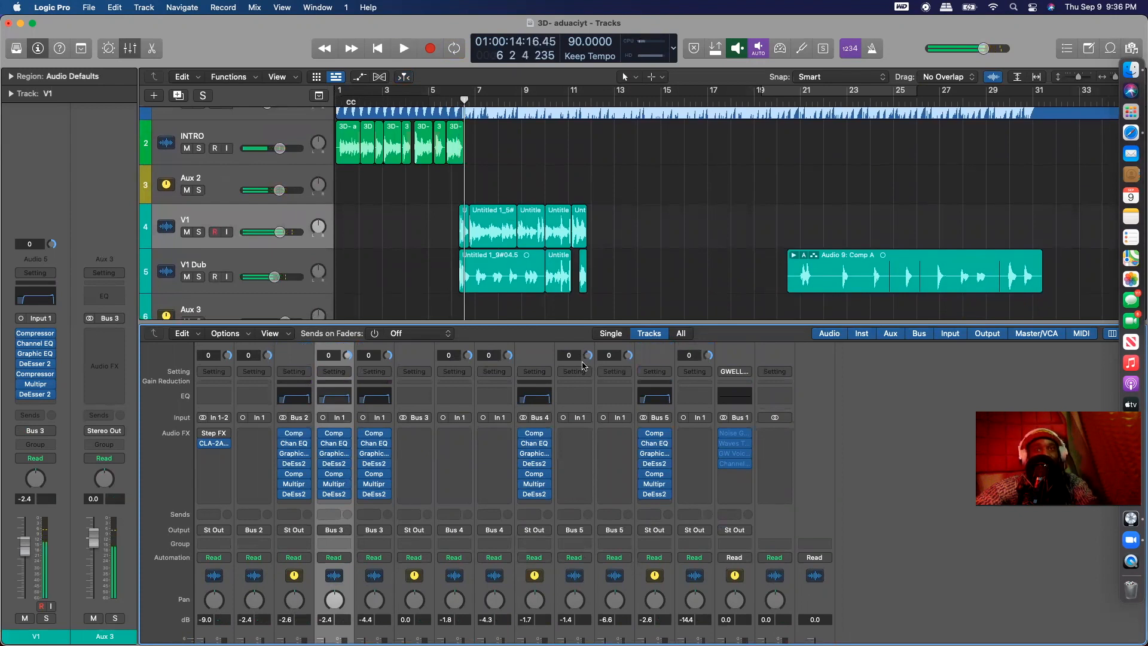
pyautogui.press('space')
pyautogui.press('space')
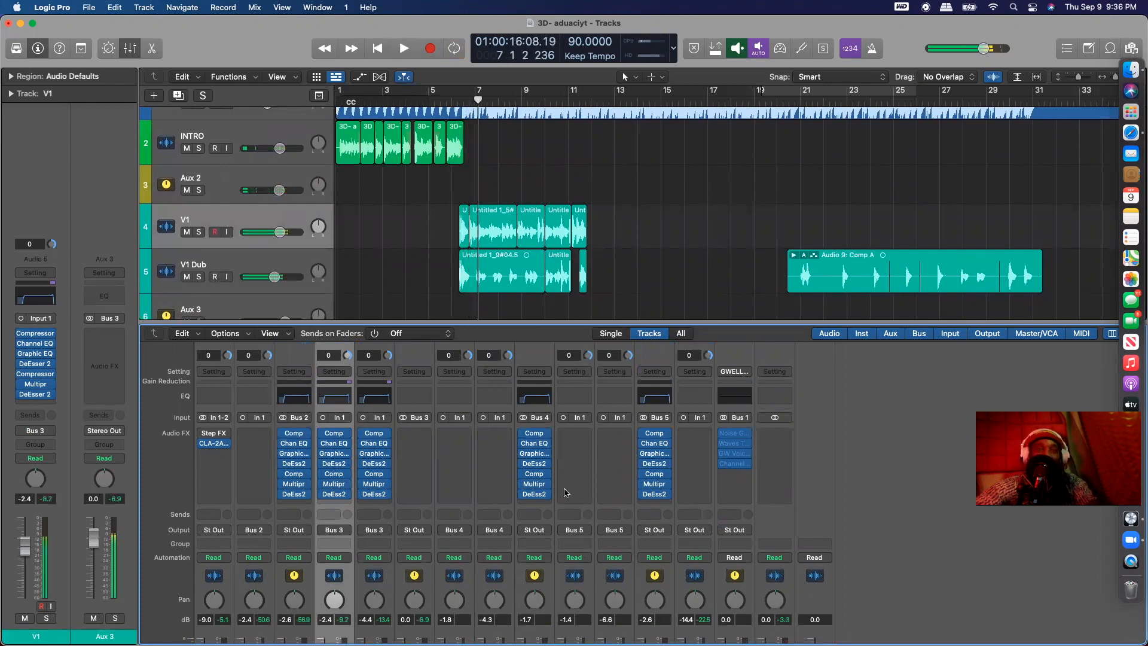
# Step: Set a cycle range over the intro from bar 1 to about bar 8 and select the INTRO track
pyautogui.scroll(-4, 568, 502)
pyautogui.scroll(-2, 573, 516)
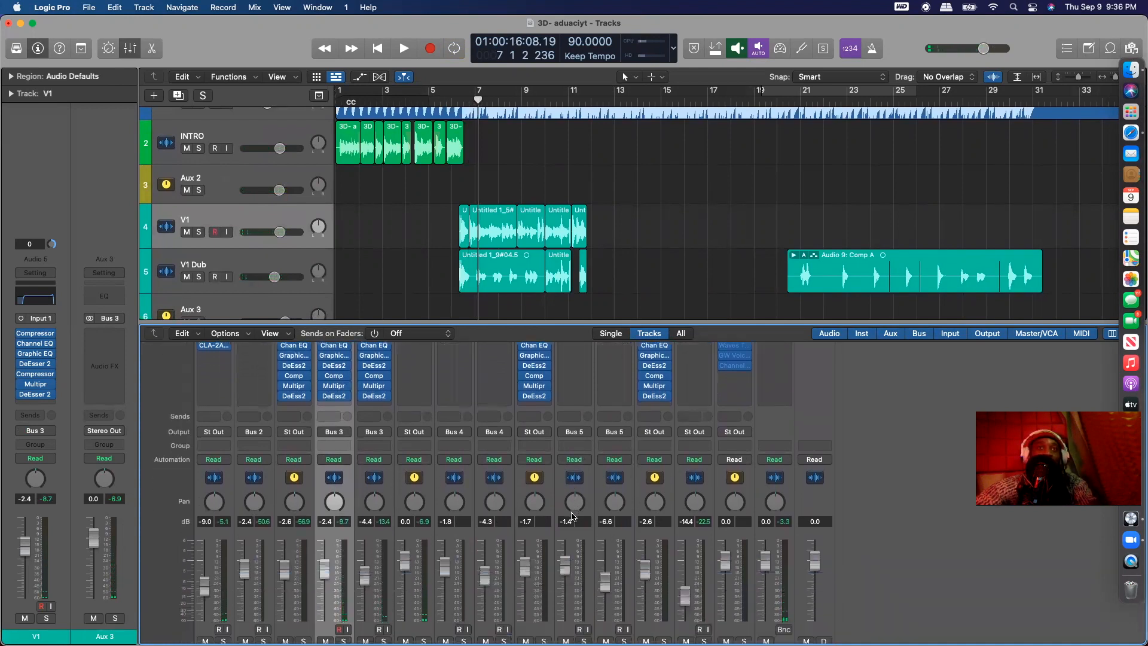
pyautogui.hscroll(-1, 527, 226)
pyautogui.moveTo(352, 89); pyautogui.dragTo(503, 90)
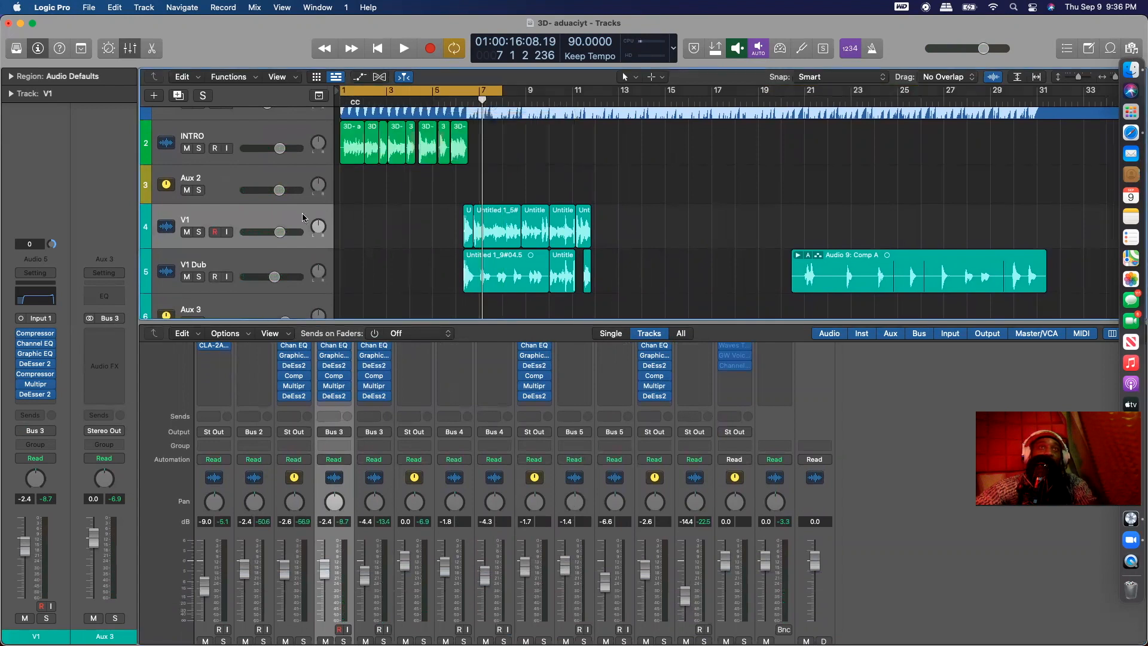
pyautogui.click(244, 131)
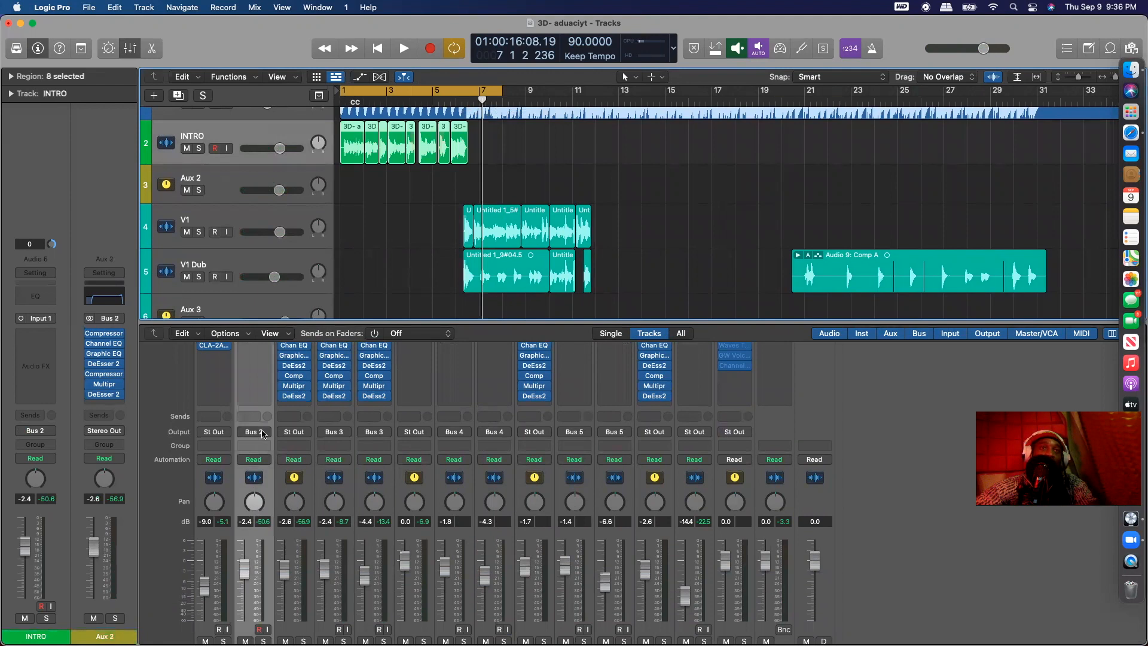
# Step: Add a send to Bus 6 on the Aux 2 channel and raise its send level
pyautogui.scroll(3, 263, 430)
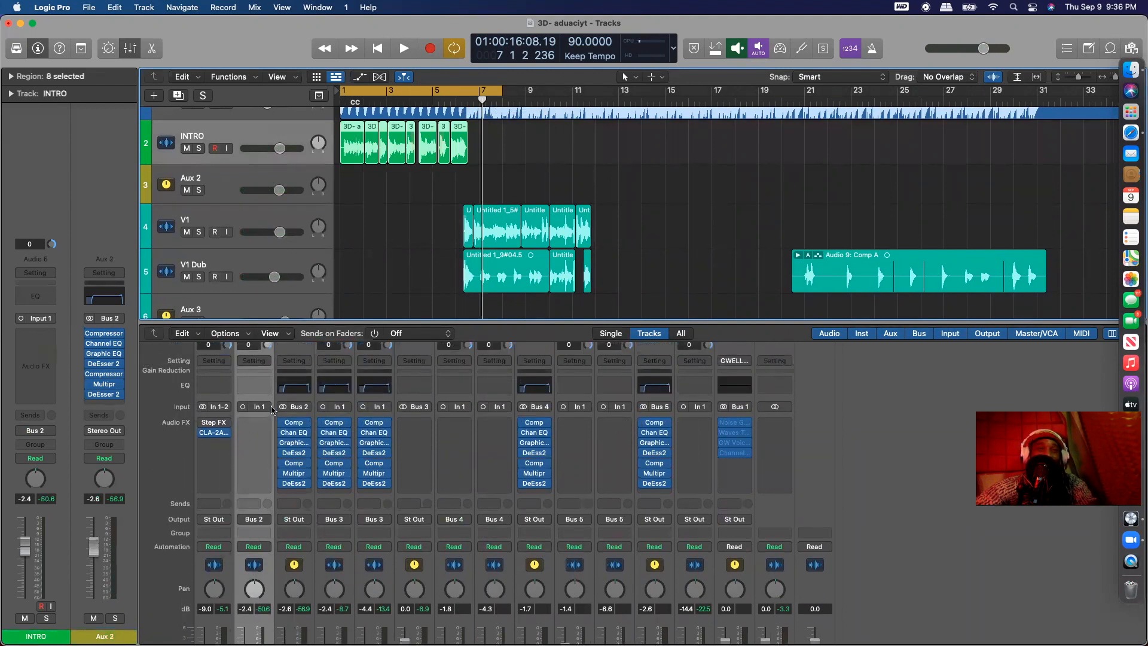
pyautogui.scroll(1, 273, 409)
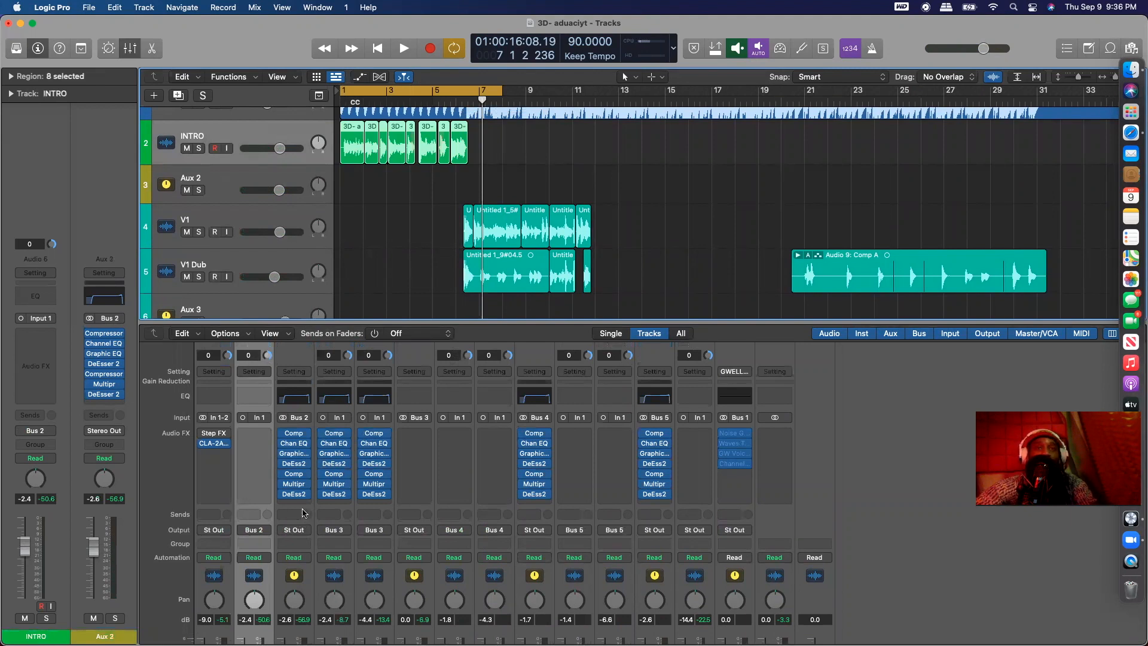
pyautogui.scroll(-3, 302, 518)
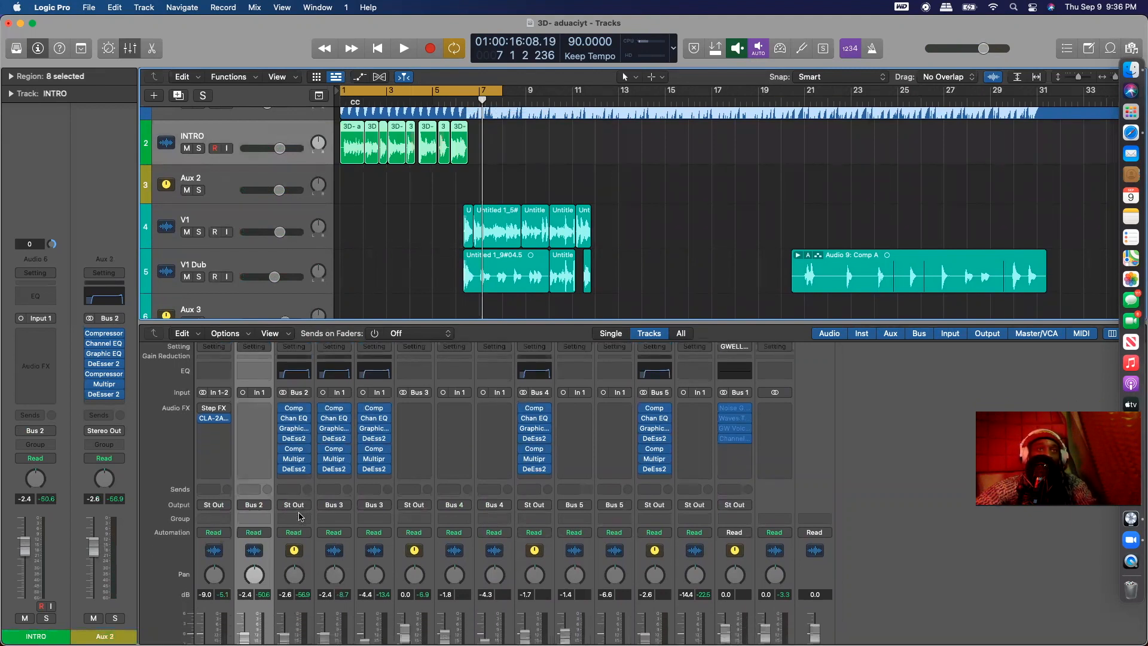
pyautogui.scroll(2, 299, 517)
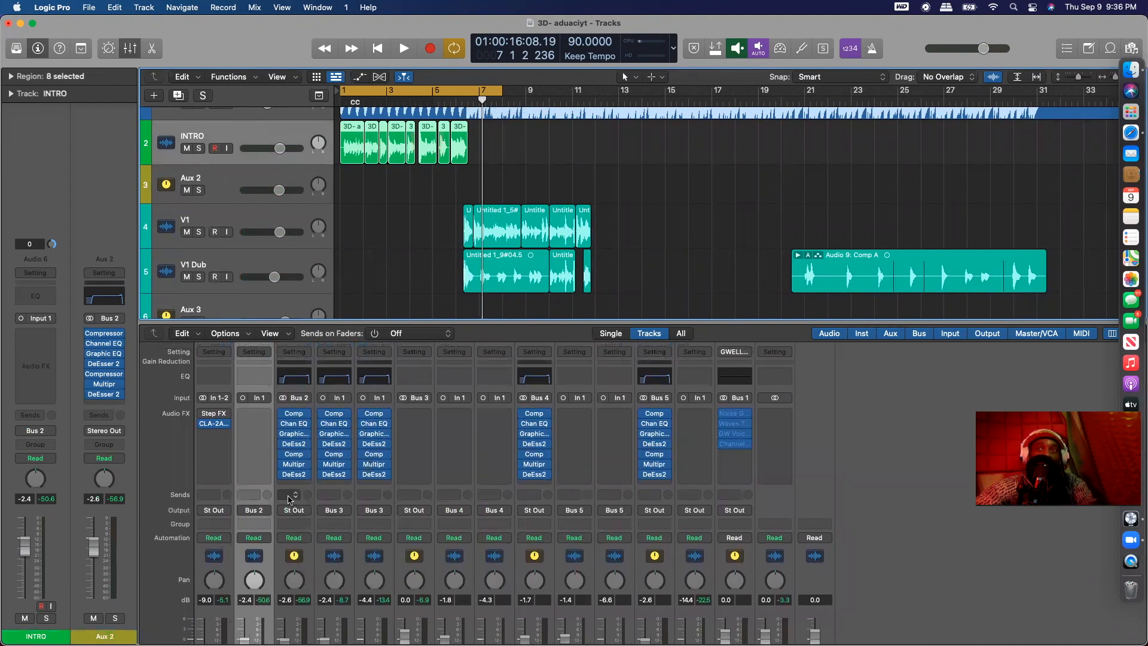
pyautogui.click(289, 496)
pyautogui.moveTo(308, 513)
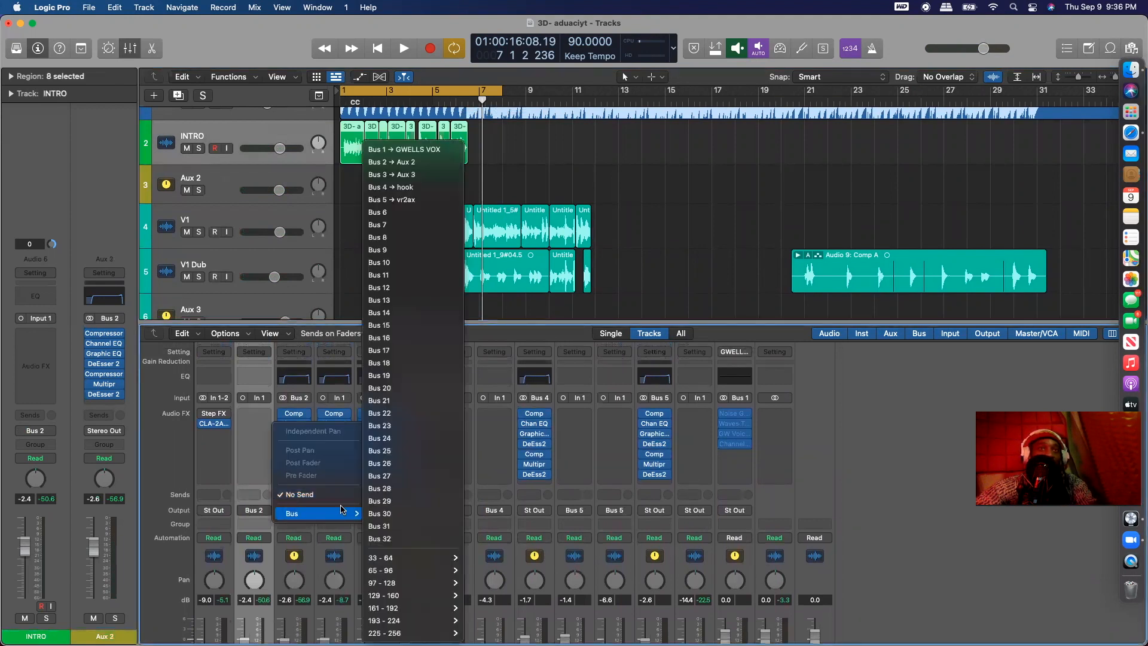
pyautogui.click(415, 219)
pyautogui.scroll(-3, 358, 468)
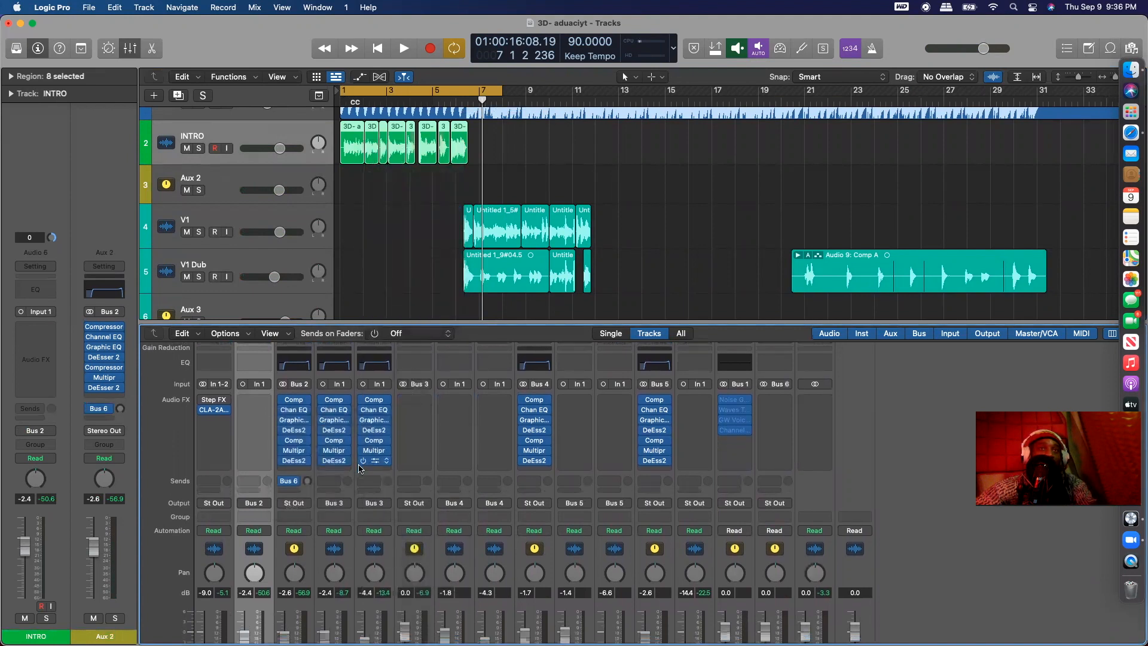
pyautogui.scroll(-2, 358, 468)
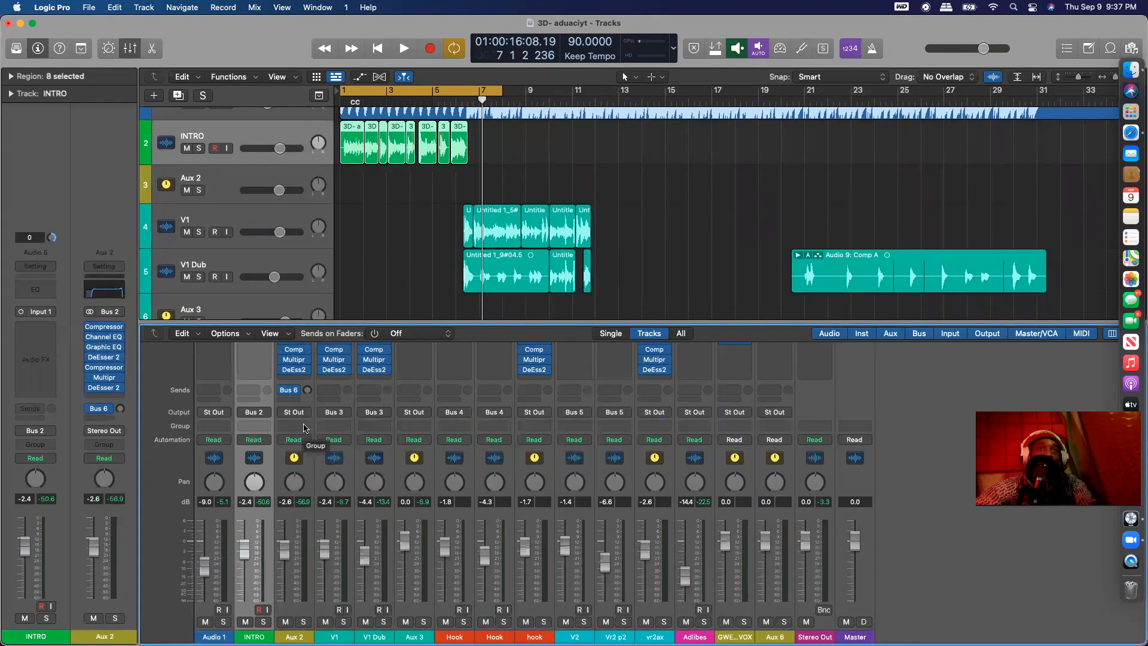
# Step: Insert the Stereo Delay plug-in in the first effect slot of the new Aux 6 channel
pyautogui.scroll(3, 305, 399)
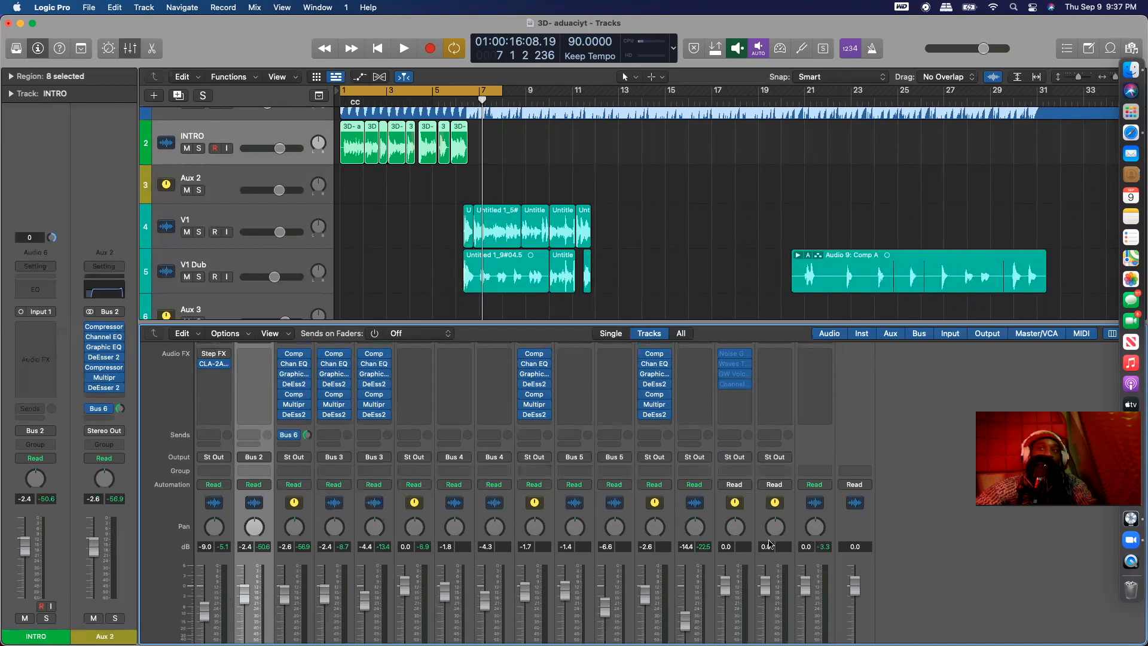
pyautogui.scroll(-3, 764, 540)
pyautogui.scroll(6, 764, 537)
pyautogui.scroll(-1, 776, 464)
pyautogui.click(776, 437)
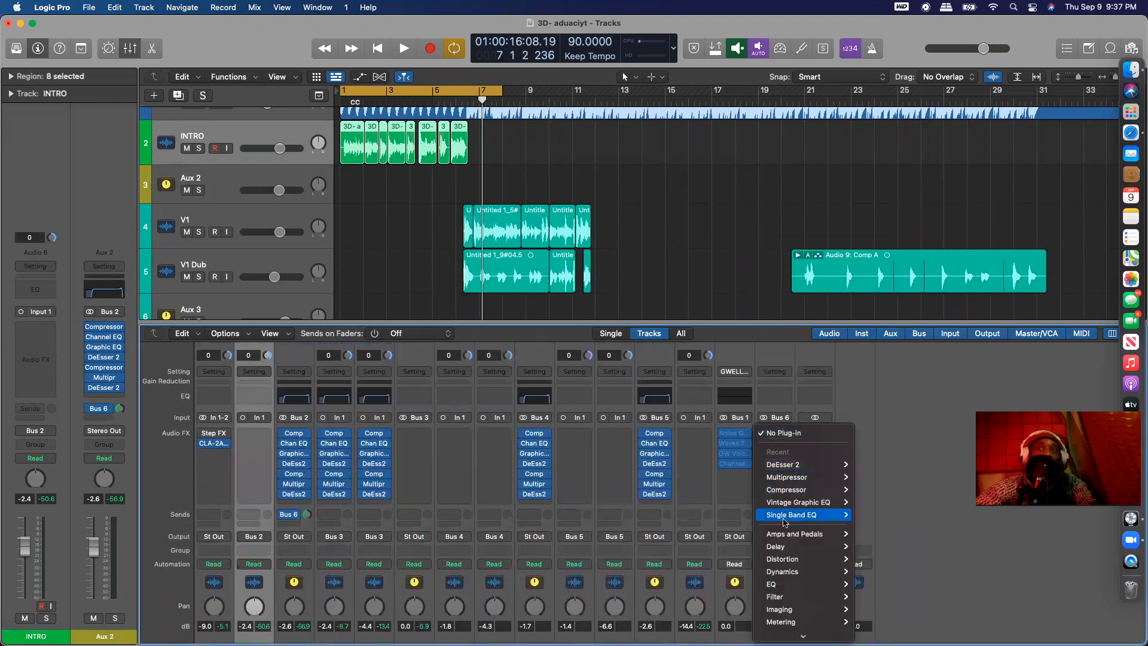
pyautogui.scroll(-3, 804, 573)
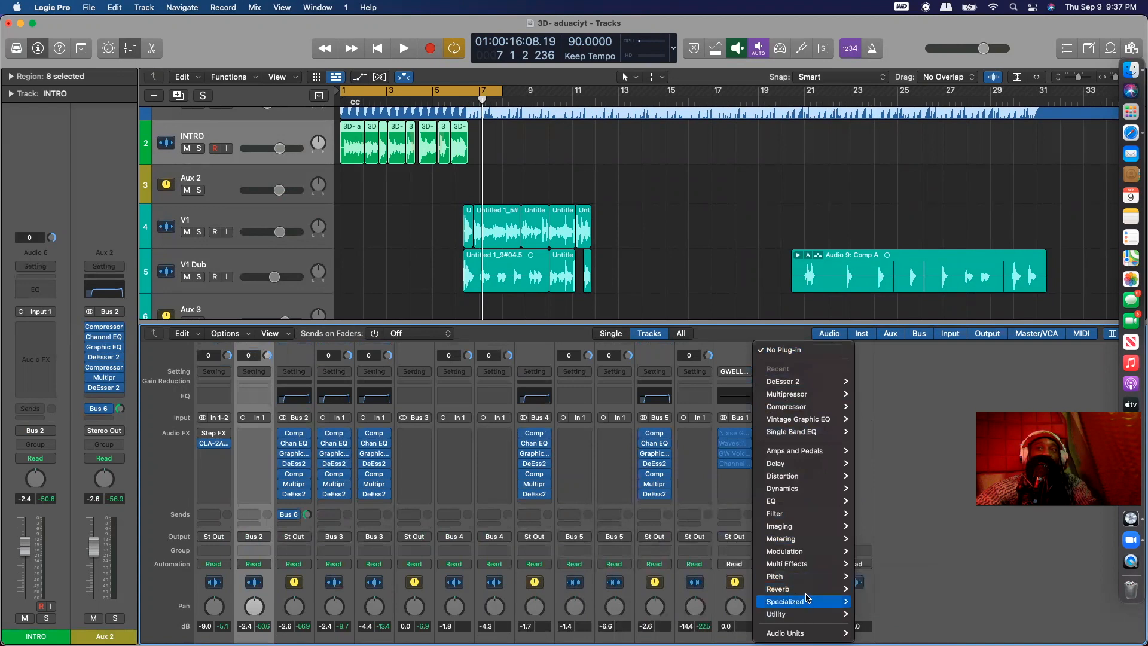
pyautogui.moveTo(816, 587)
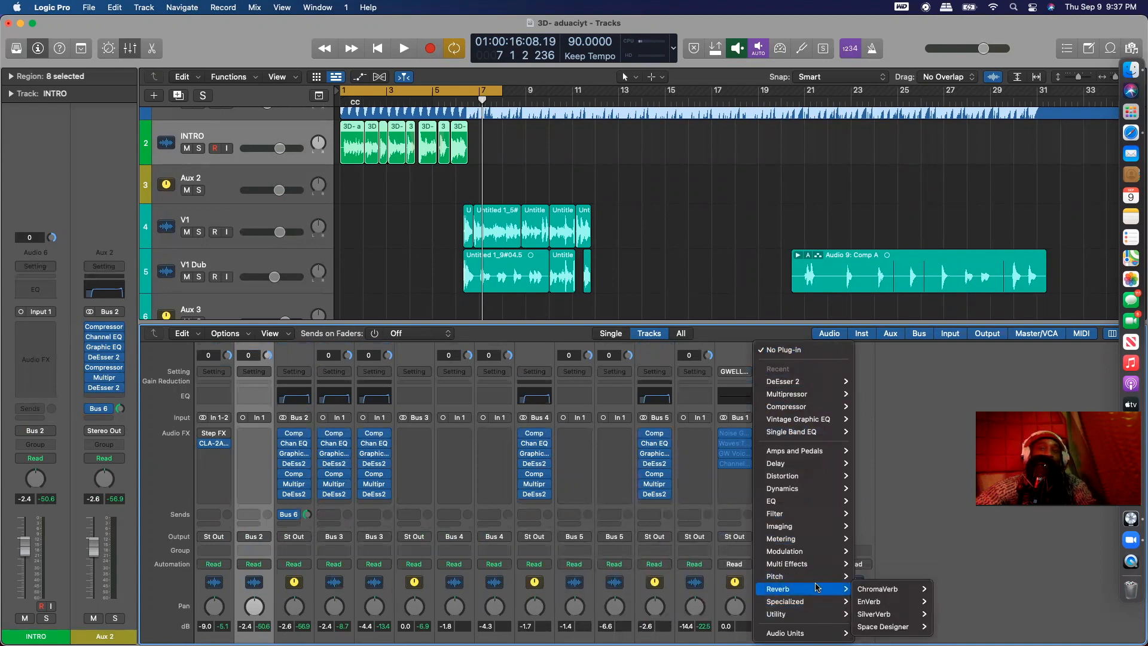
pyautogui.moveTo(823, 464)
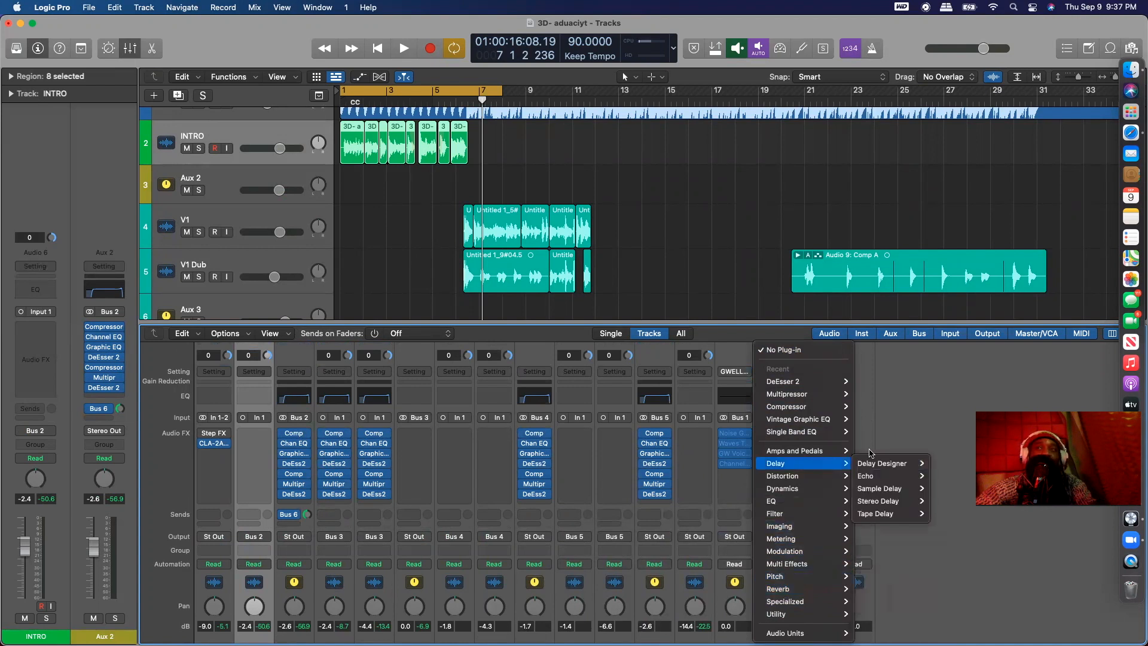
pyautogui.click(895, 504)
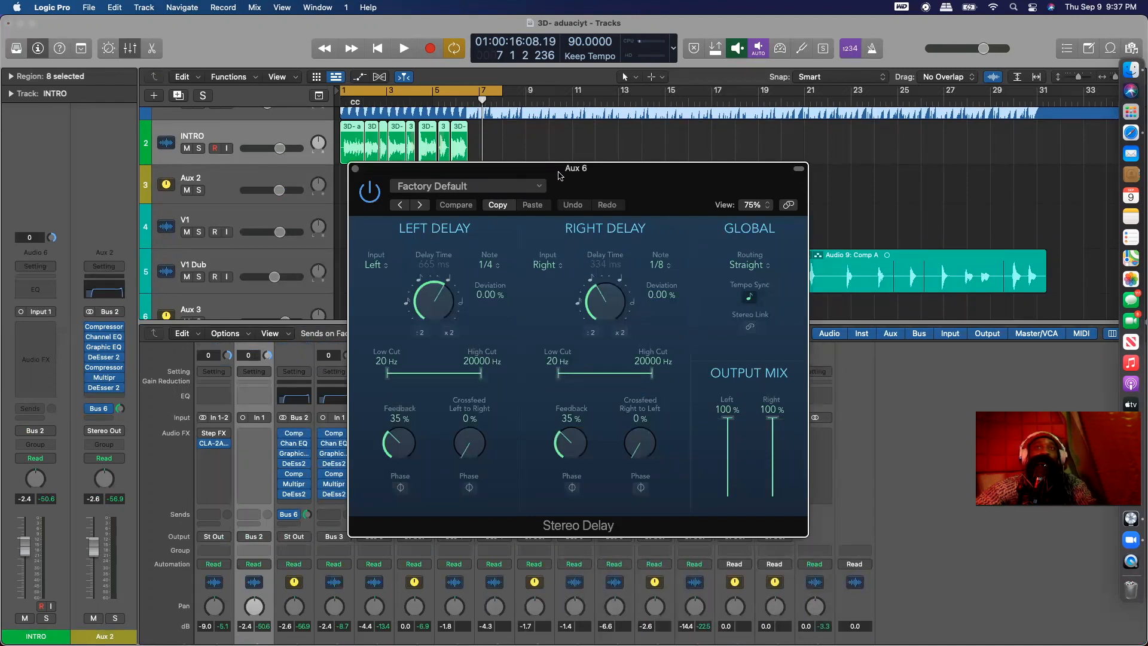
# Step: Play the start of the cycled intro to hear the delay, stop playback and solo the INTRO track
pyautogui.press('space')
pyautogui.moveTo(559, 175); pyautogui.dragTo(679, 197)
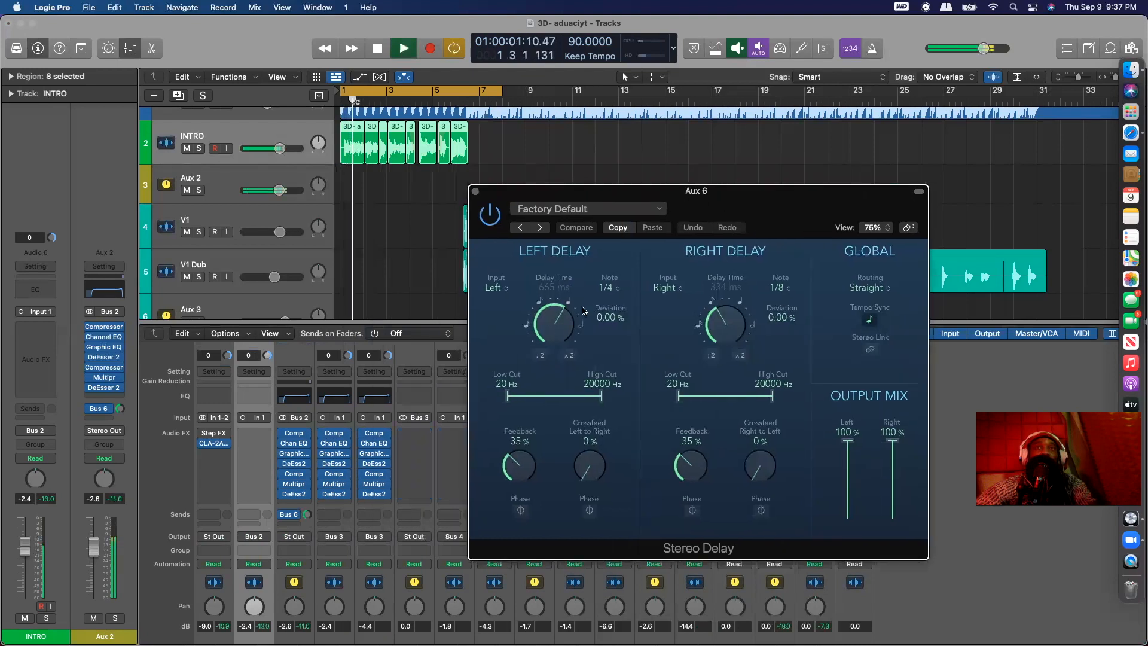
pyautogui.press('space')
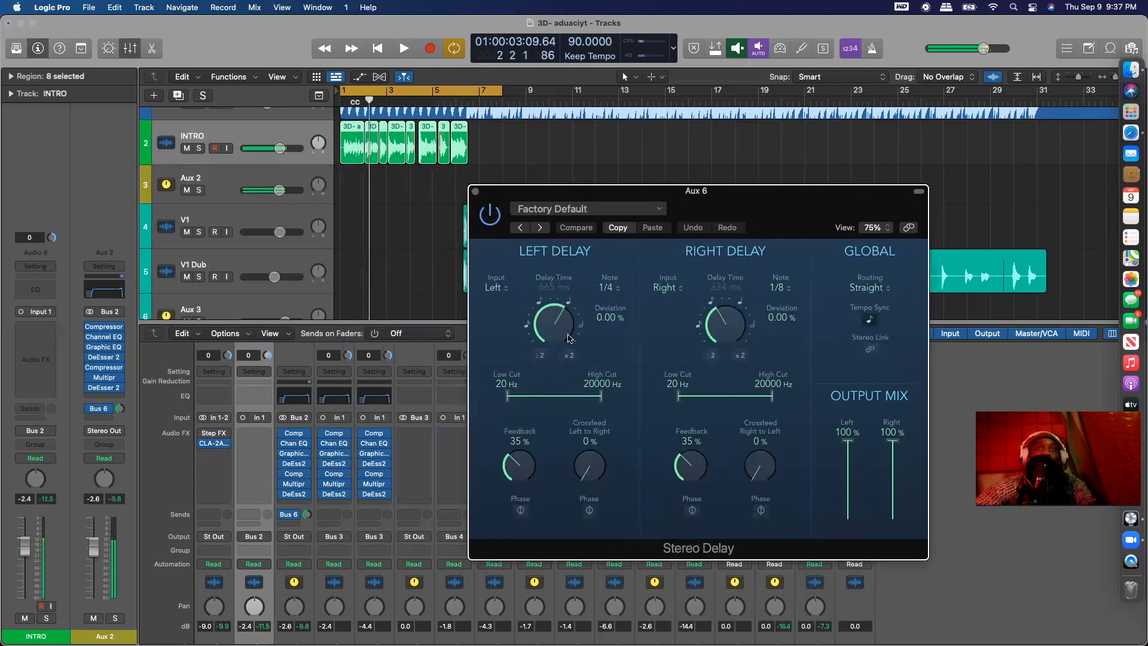
pyautogui.scroll(2, 350, 152)
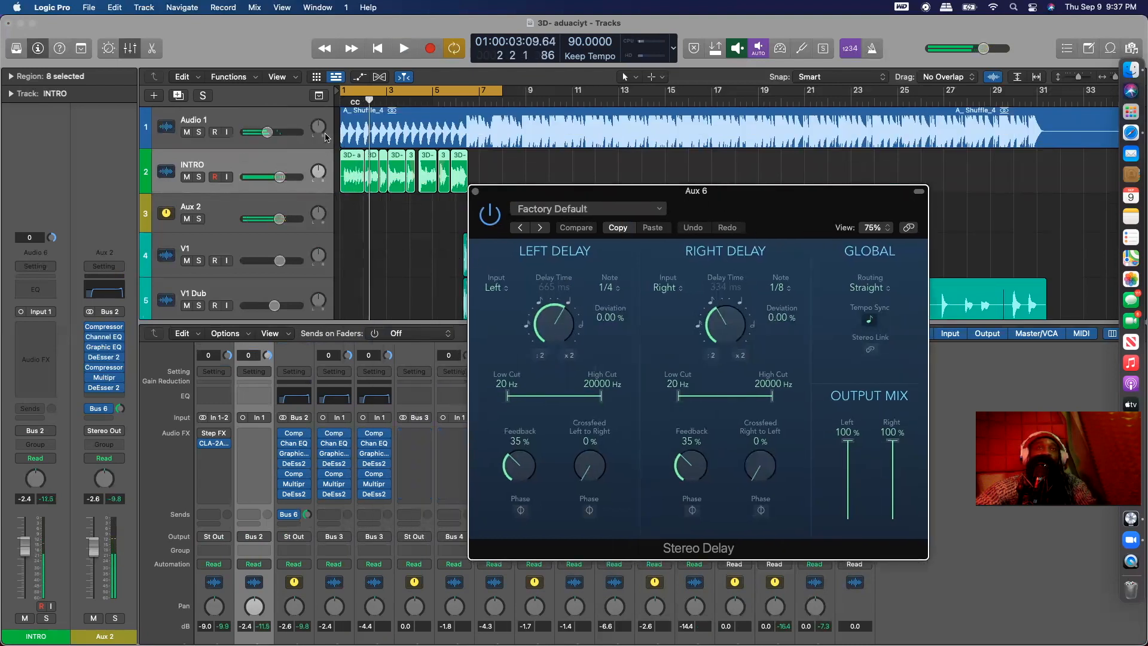
pyautogui.click(199, 181)
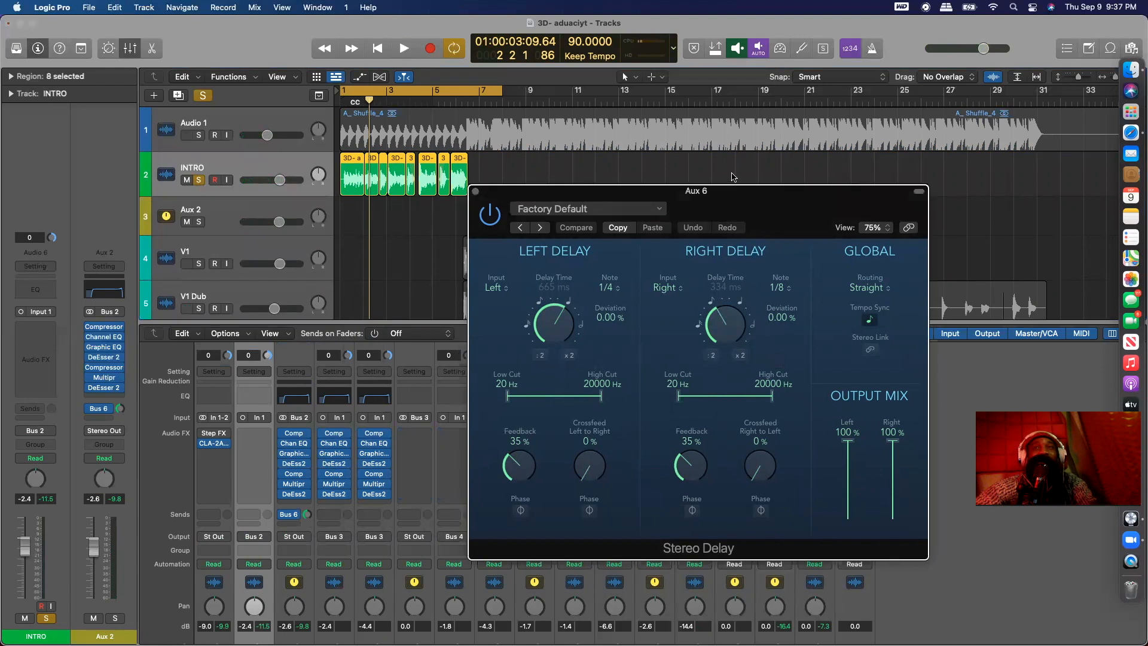
# Step: Set the left delay to a 1/4 note with -8.67% deviation and the right to 1/4 dotted with +0.33% deviation
pyautogui.moveTo(755, 191); pyautogui.dragTo(806, 166)
pyautogui.moveTo(627, 300); pyautogui.dragTo(626, 324)
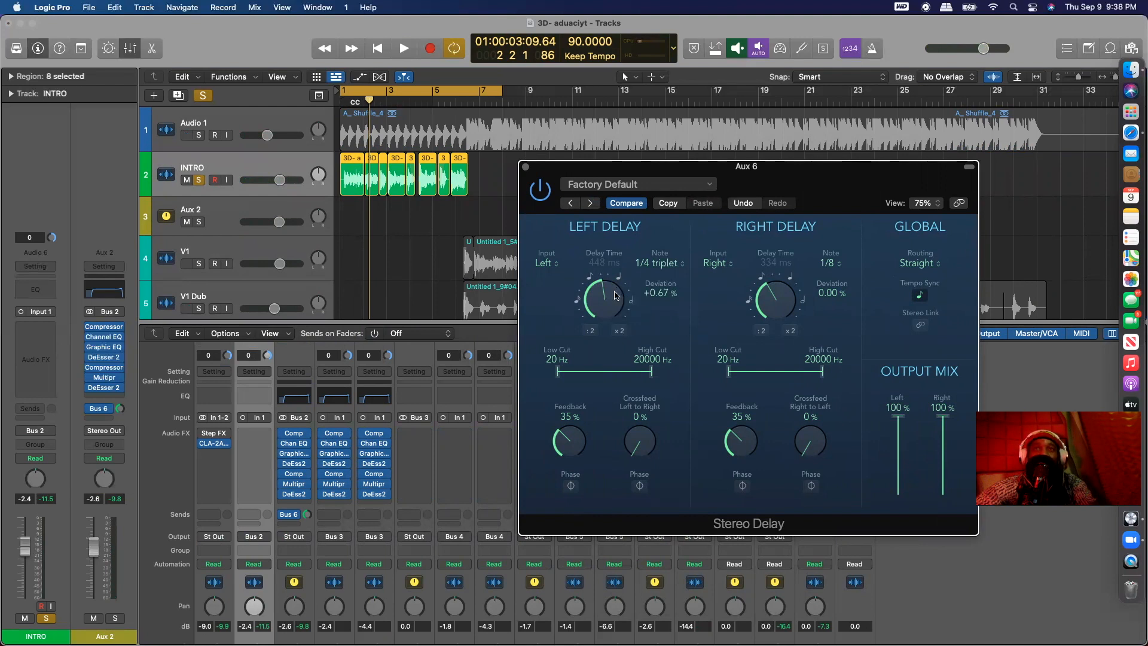
pyautogui.moveTo(616, 295); pyautogui.dragTo(596, 276)
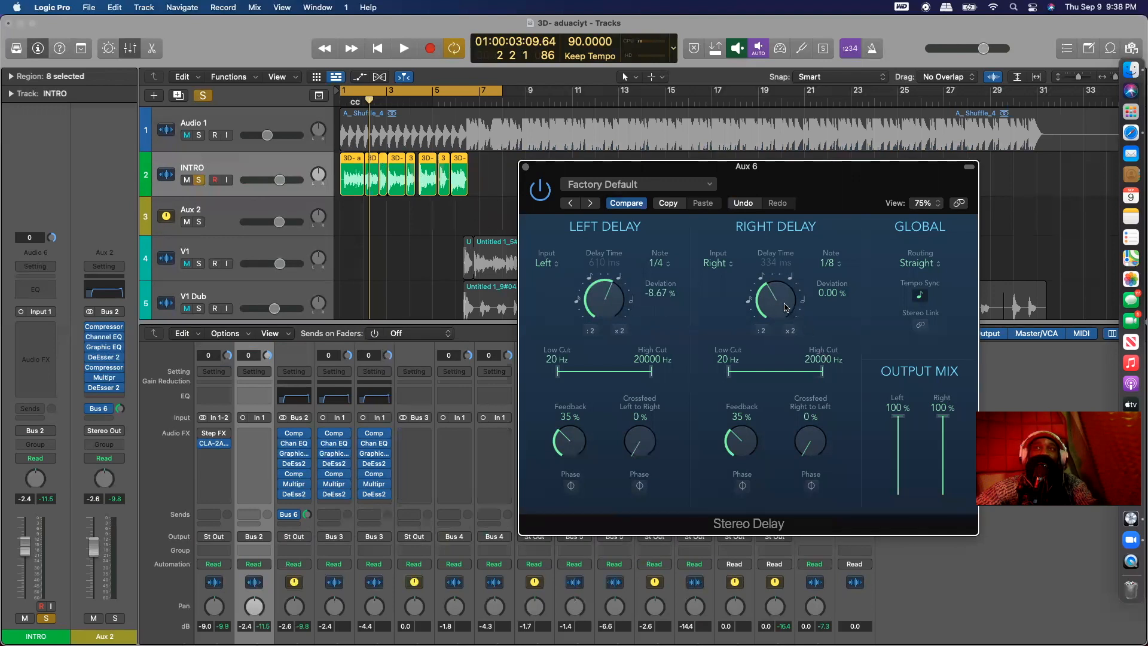
pyautogui.moveTo(785, 307); pyautogui.dragTo(773, 246)
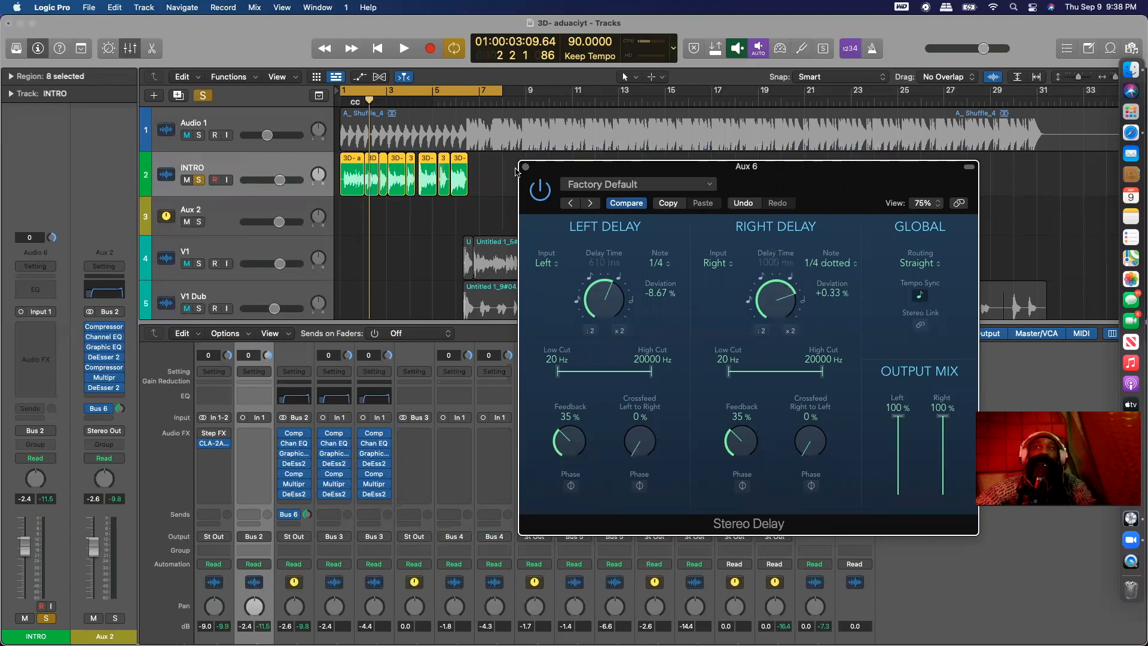
# Step: While playing the intro, set the left delay's cuts to 76 and 10600 Hz, right low cut to 230 Hz, and feedback to 18% left, 13% right
pyautogui.moveTo(557, 371); pyautogui.dragTo(644, 373)
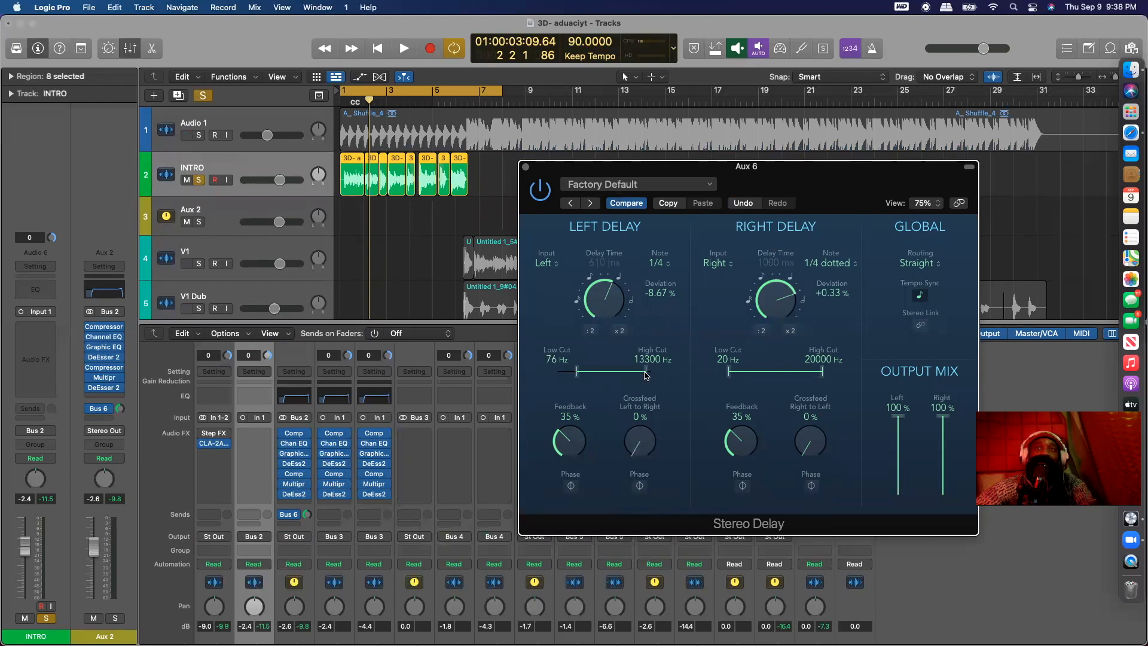
pyautogui.moveTo(736, 371); pyautogui.dragTo(759, 376)
pyautogui.press('space')
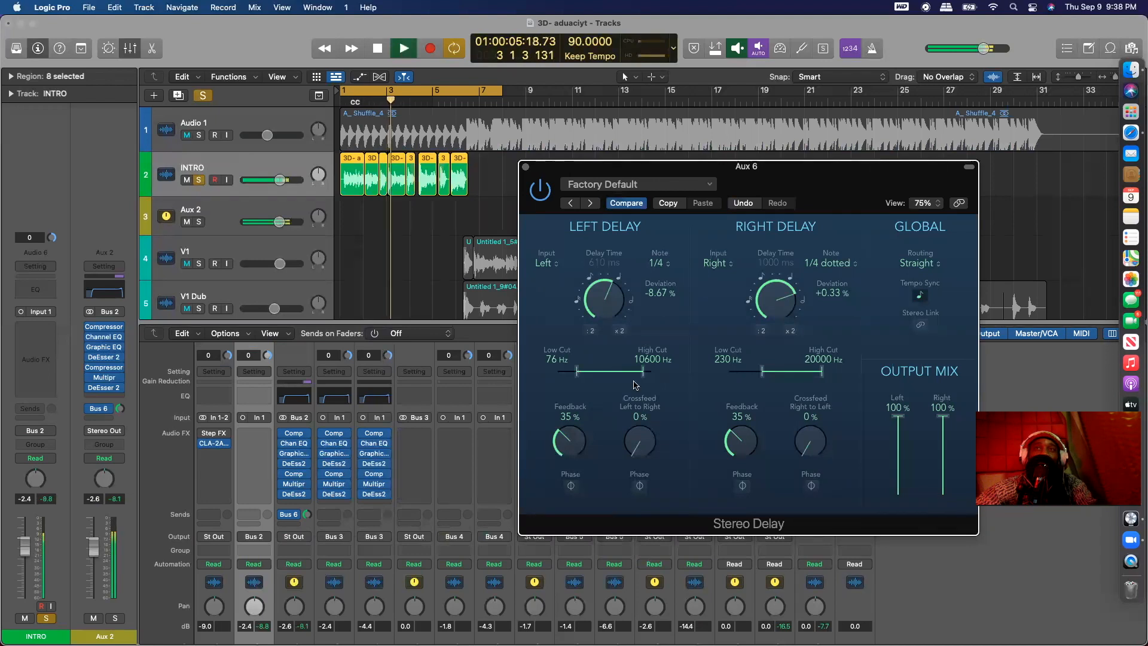
pyautogui.moveTo(569, 441); pyautogui.dragTo(573, 470)
pyautogui.moveTo(747, 448); pyautogui.dragTo(741, 479)
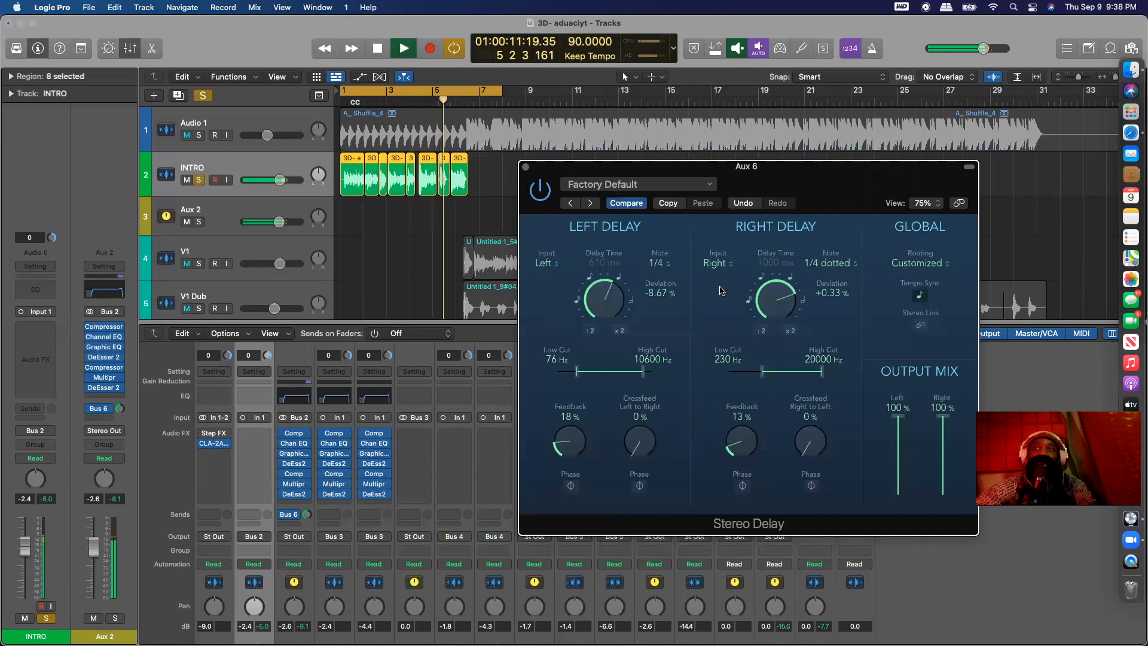
# Step: Try 1/2 note delay times with -10.33% deviation on the left and +3.67% on the right
pyautogui.moveTo(606, 305); pyautogui.dragTo(595, 279)
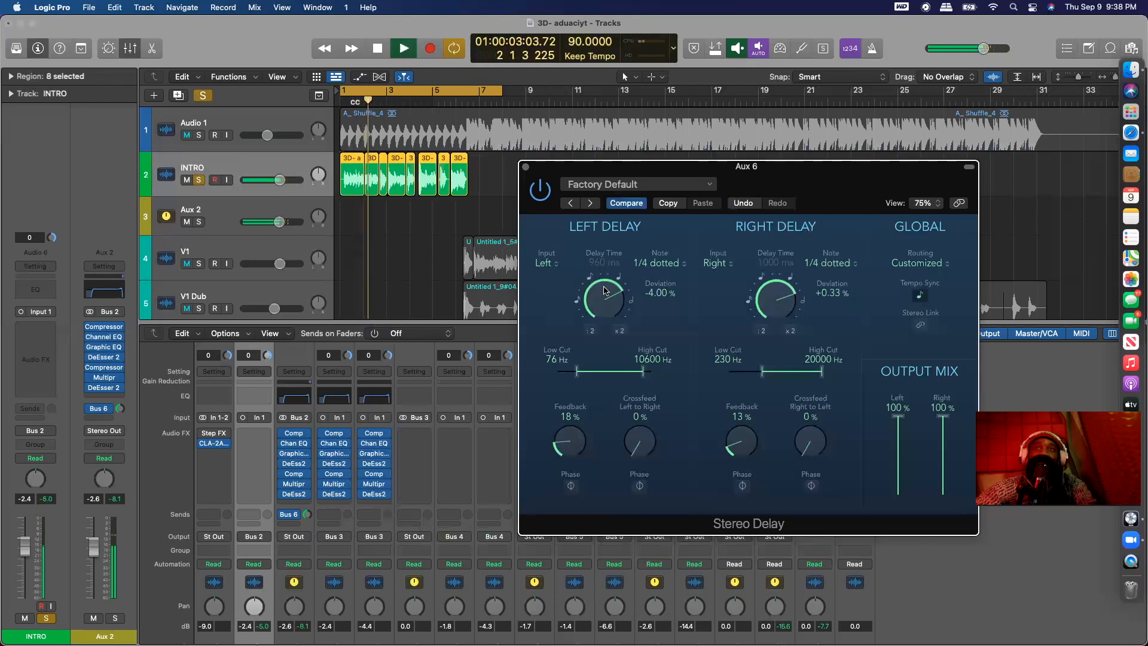
pyautogui.moveTo(607, 294); pyautogui.dragTo(603, 284)
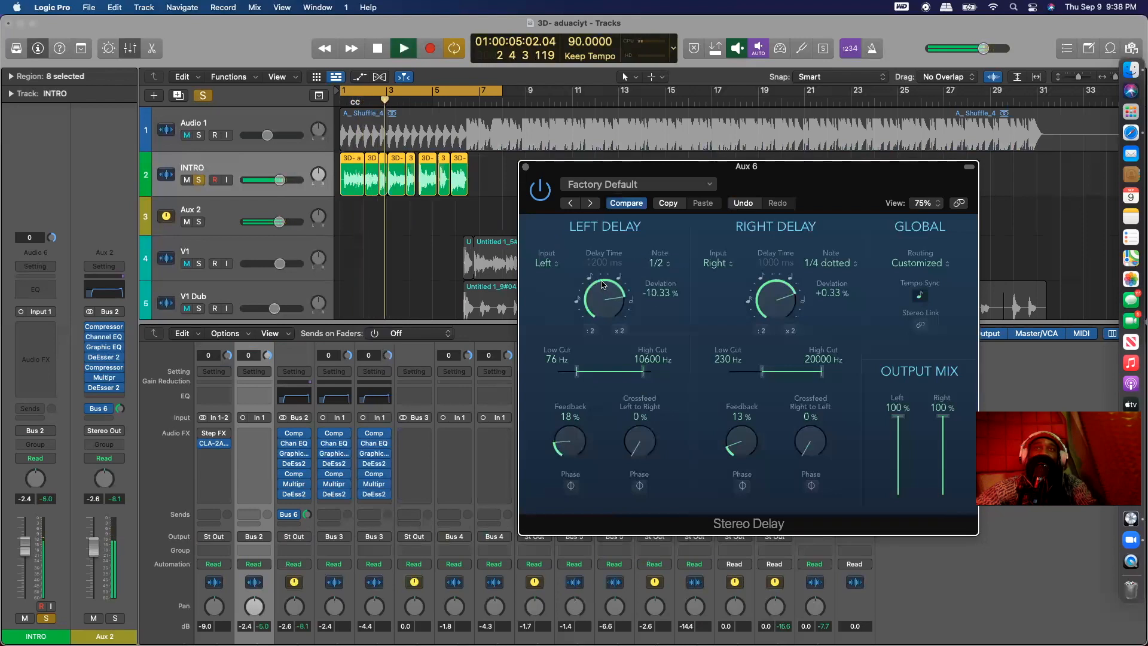
pyautogui.moveTo(766, 282); pyautogui.dragTo(776, 285)
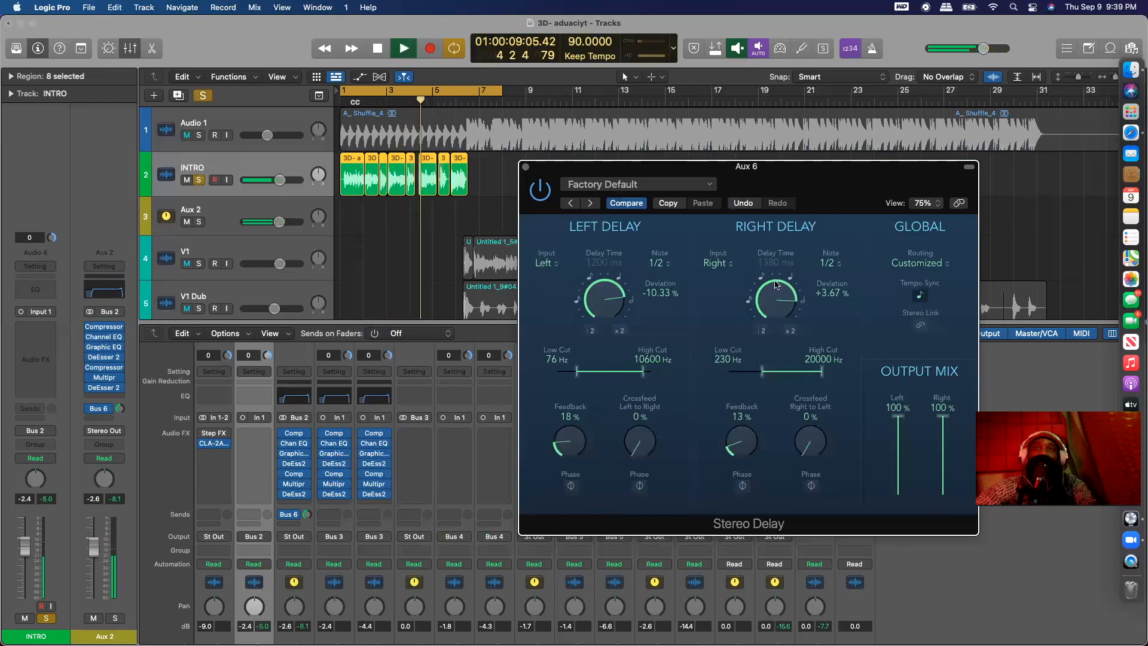
# Step: Replay the intro from the start and raise the low cut to 340 Hz on the left delay and 730 Hz on the right
pyautogui.press('Return')
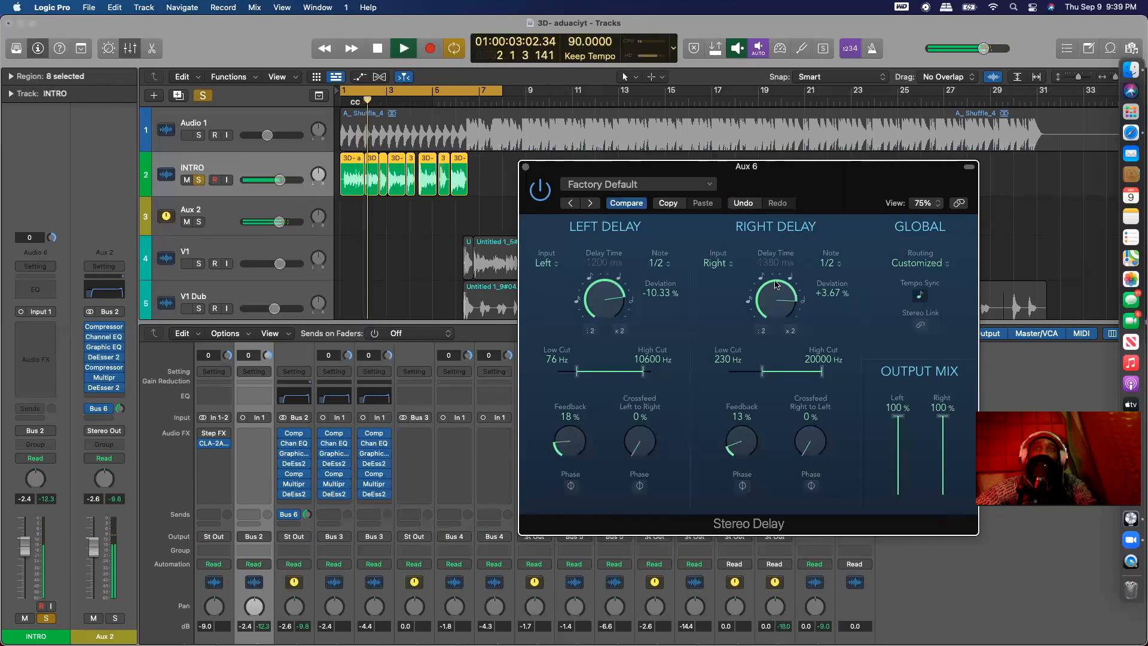
pyautogui.moveTo(582, 371); pyautogui.dragTo(598, 372)
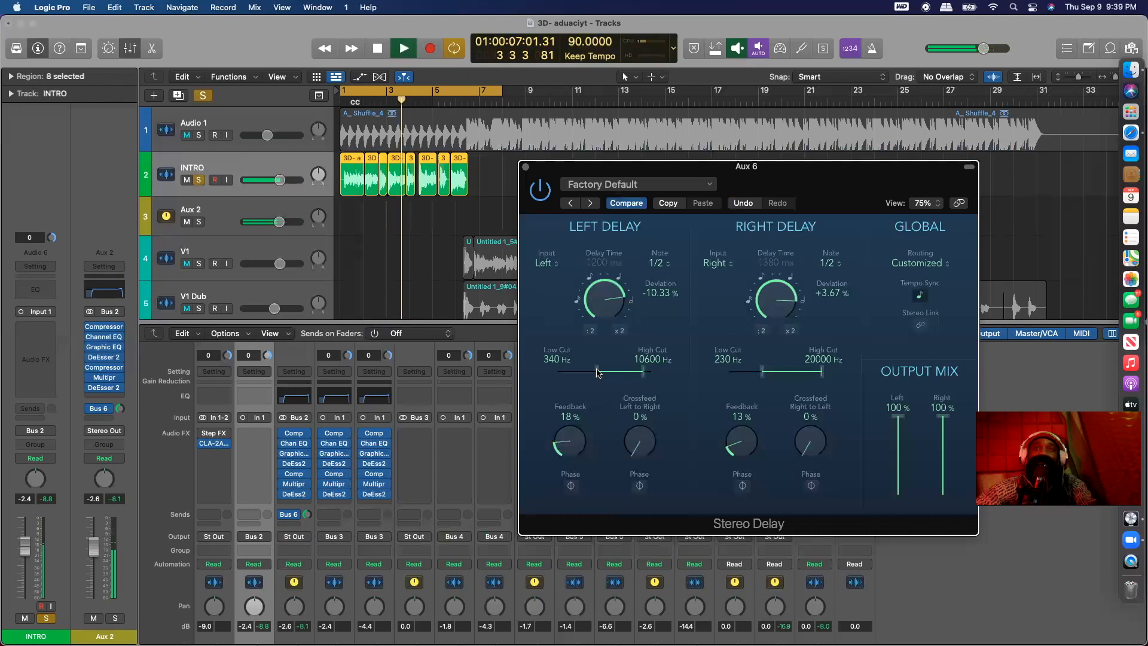
pyautogui.moveTo(761, 372); pyautogui.dragTo(779, 377)
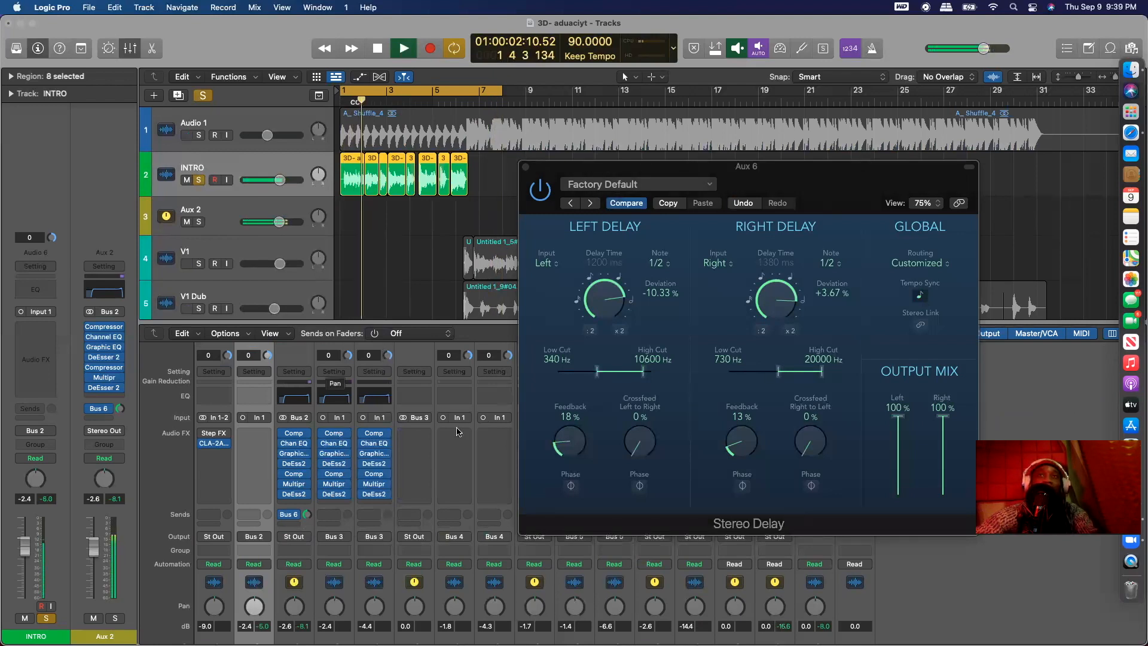
# Step: Set the left delay to 1/16 dotted with -5.33% deviation and the right to 1/8 triplet with -6.67%, checking them in playback
pyautogui.click(602, 331)
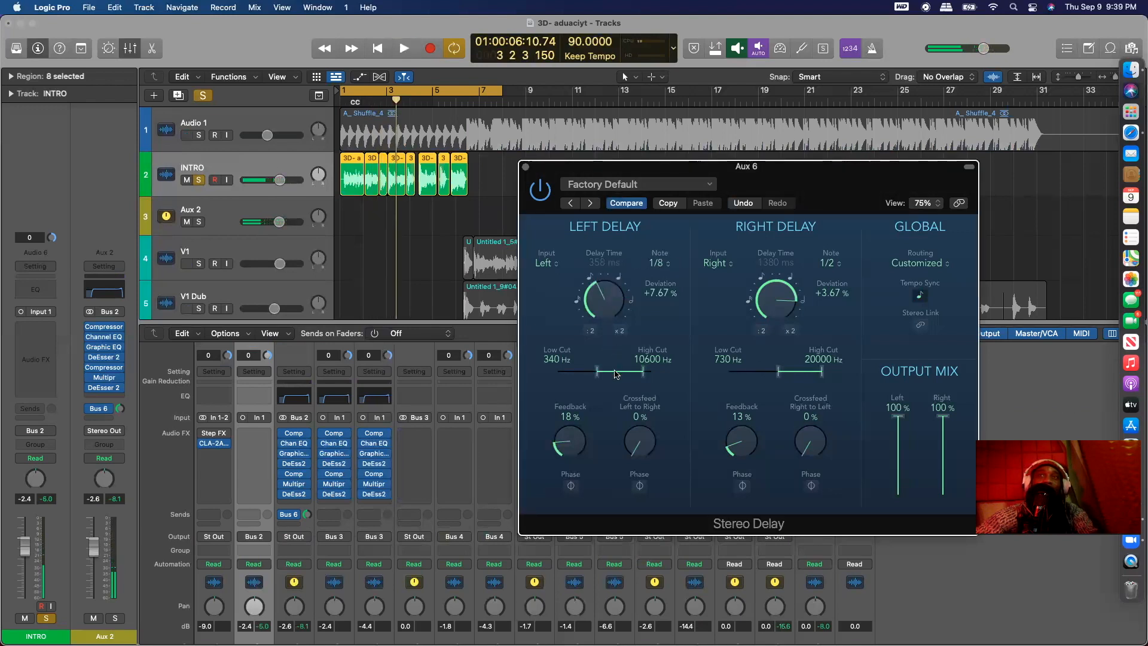
pyautogui.press('space')
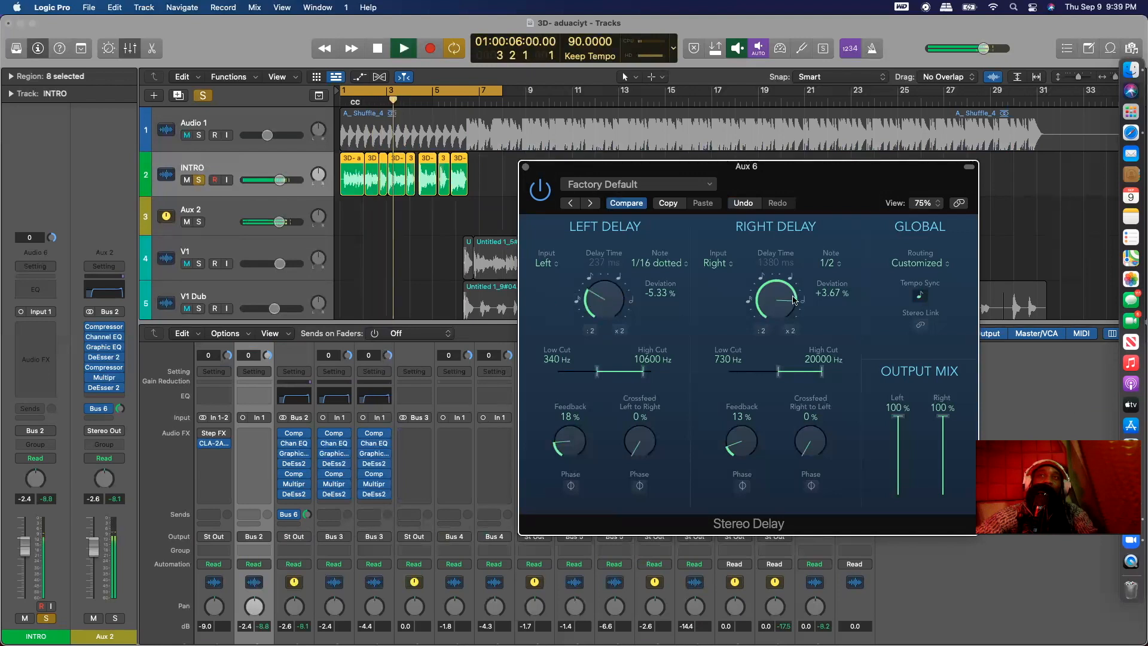
pyautogui.moveTo(794, 300); pyautogui.dragTo(839, 401)
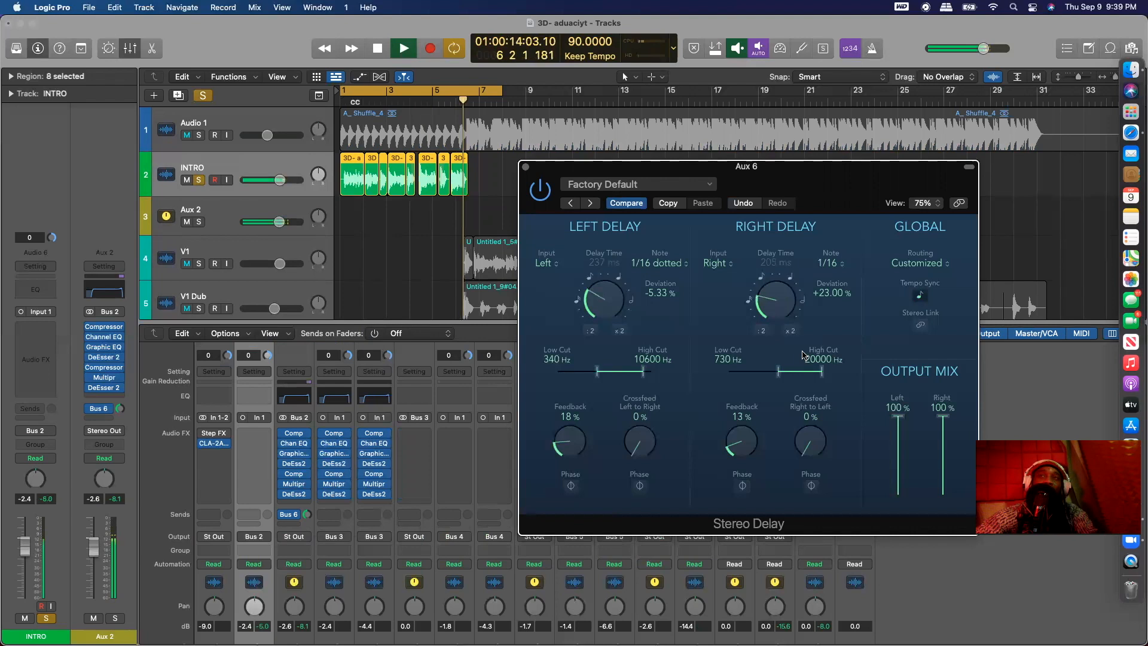
pyautogui.moveTo(777, 300); pyautogui.dragTo(779, 311)
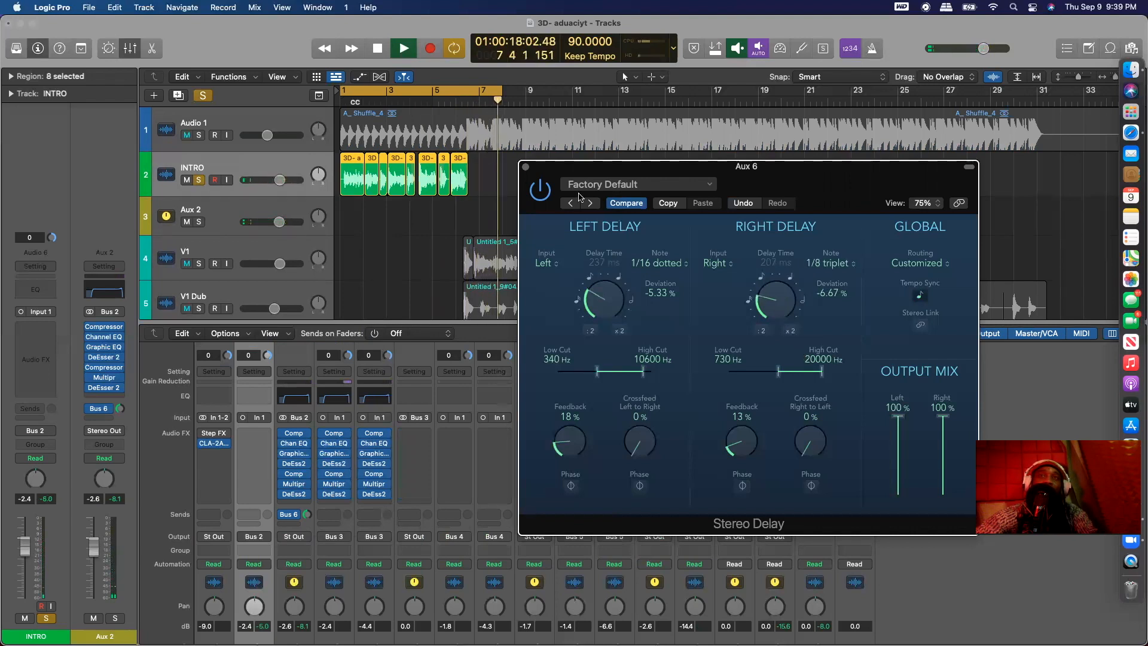
pyautogui.press('space')
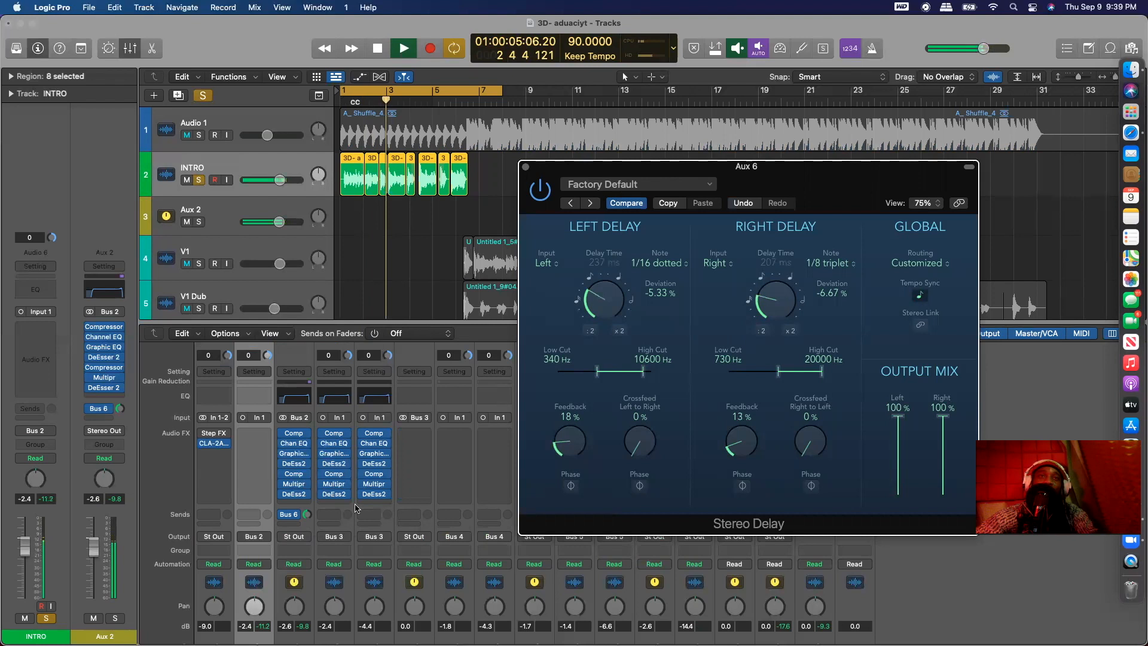
# Step: Lower the Bus 6 send on Aux 2 to -17.9 dB, solo the Aux 2 and Aux 6 channels, and stop playback
pyautogui.moveTo(306, 515)
pyautogui.mouseDown()
pyautogui.moveTo(315, 550)
pyautogui.moveTo(315, 533)
pyautogui.mouseUp()
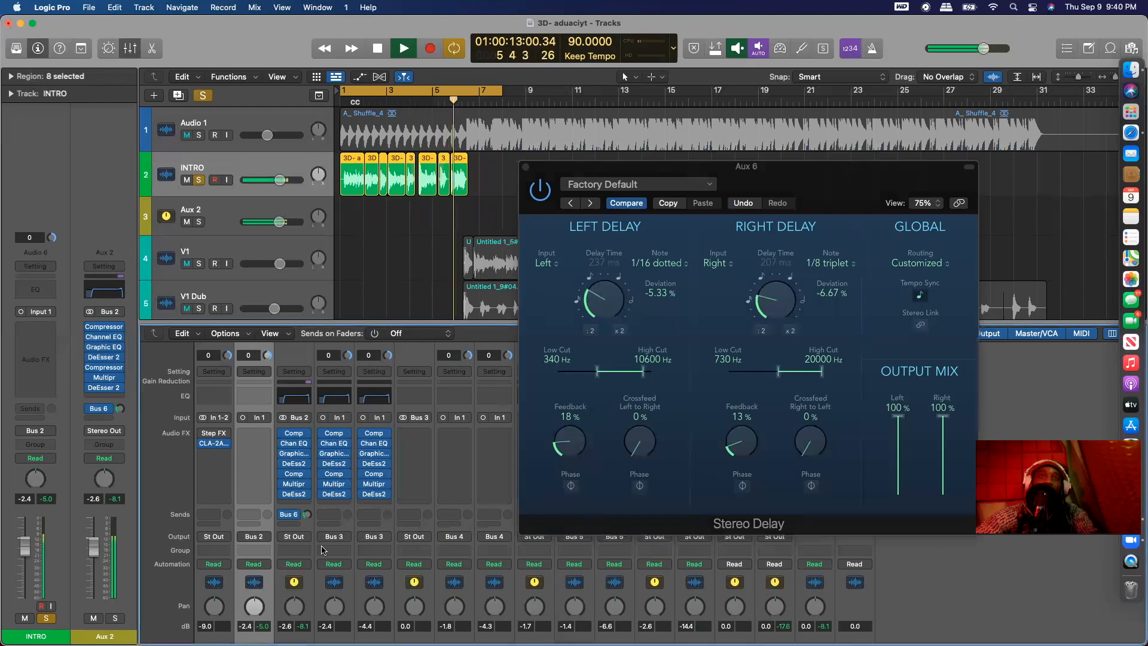
pyautogui.scroll(-5, 322, 551)
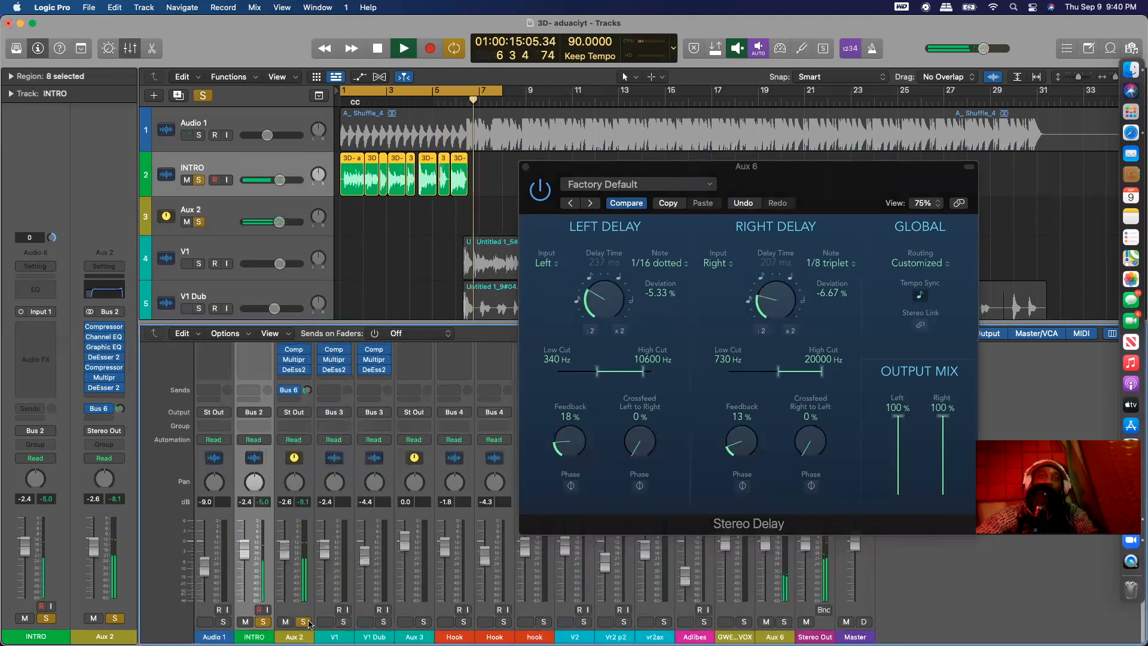
pyautogui.scroll(2, 336, 478)
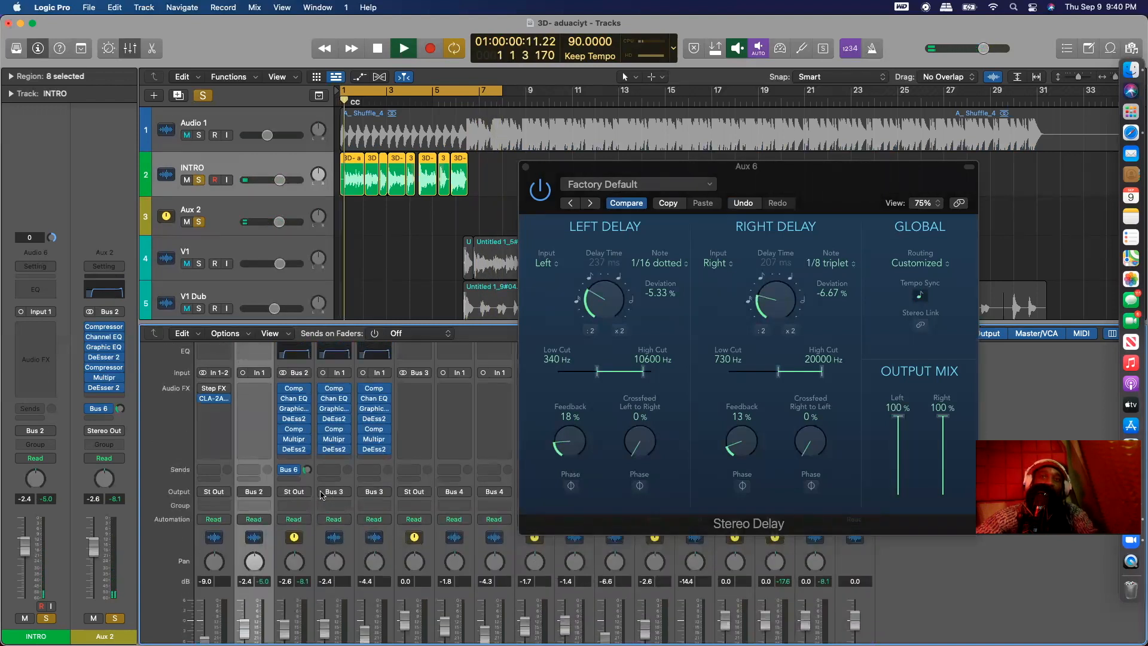
pyautogui.scroll(-3, 646, 593)
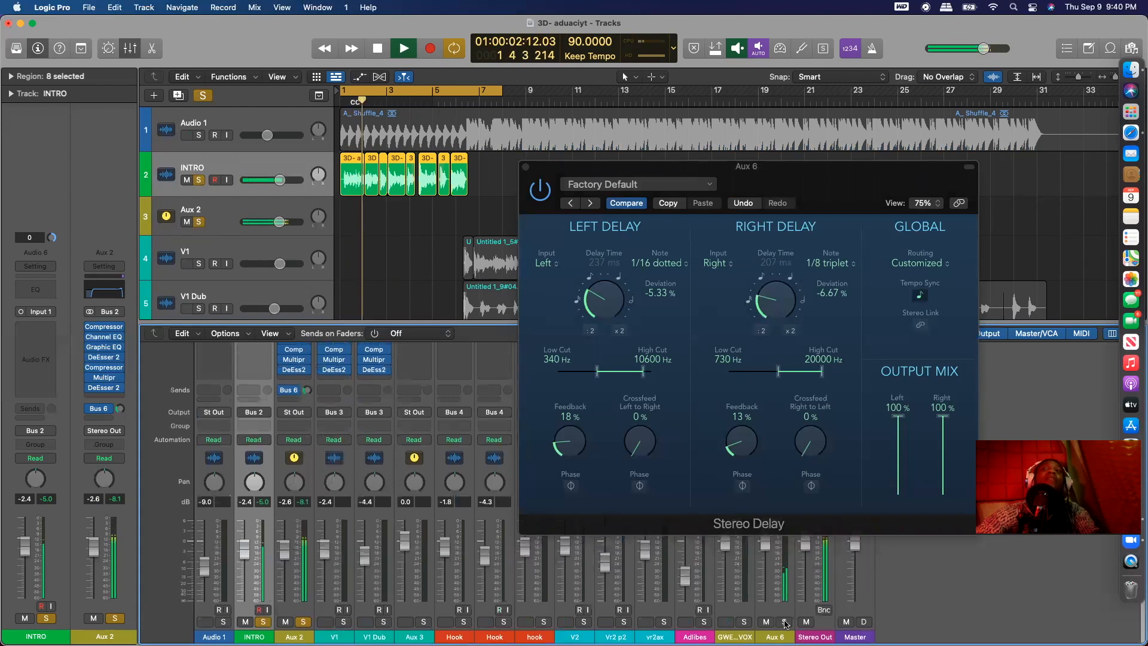
pyautogui.press('space')
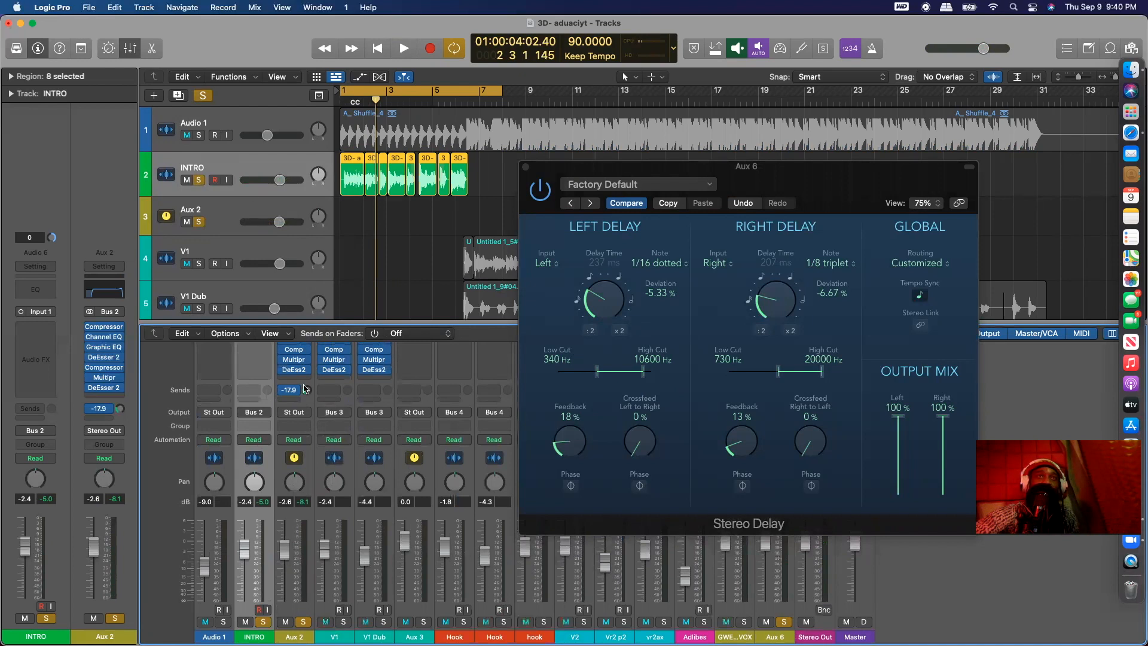
# Step: Clear all solos and fine-tune the Bus 6 send level on Aux 2 while playing the full mix
pyautogui.click(203, 95)
pyautogui.press('space')
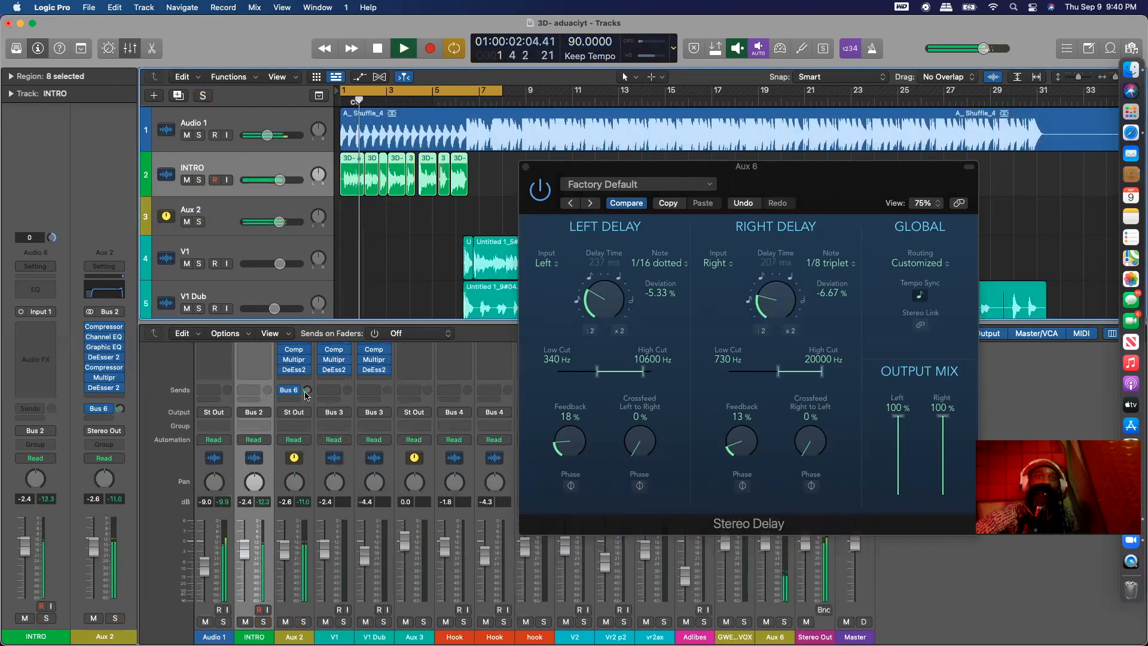
pyautogui.moveTo(305, 392); pyautogui.dragTo(305, 402)
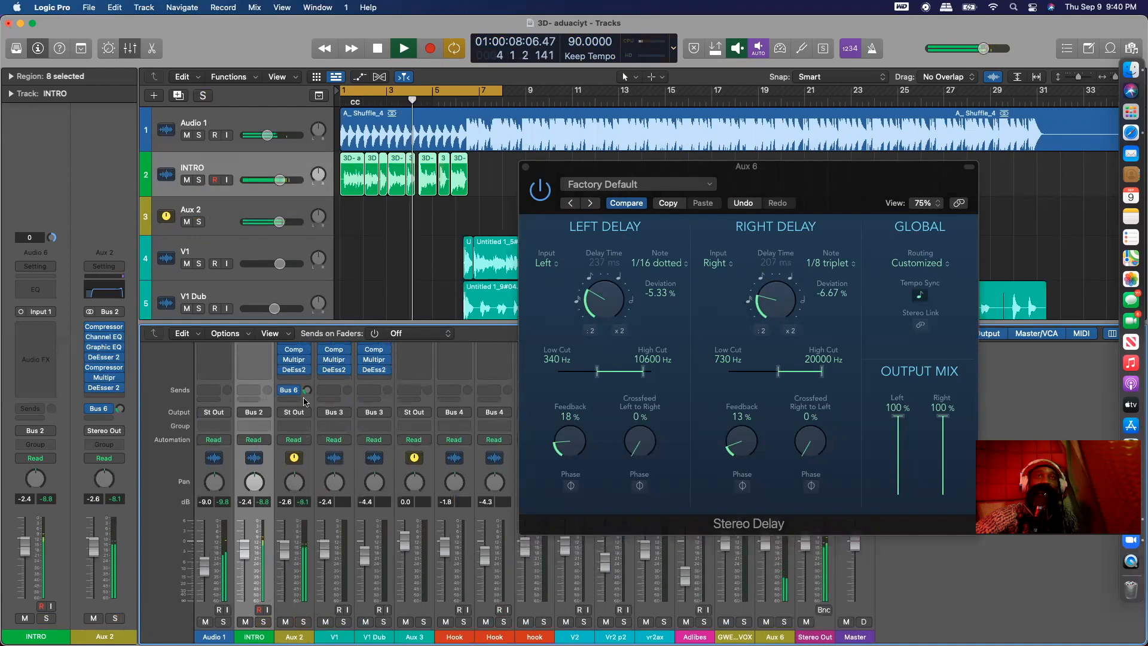
pyautogui.moveTo(309, 396); pyautogui.dragTo(309, 392)
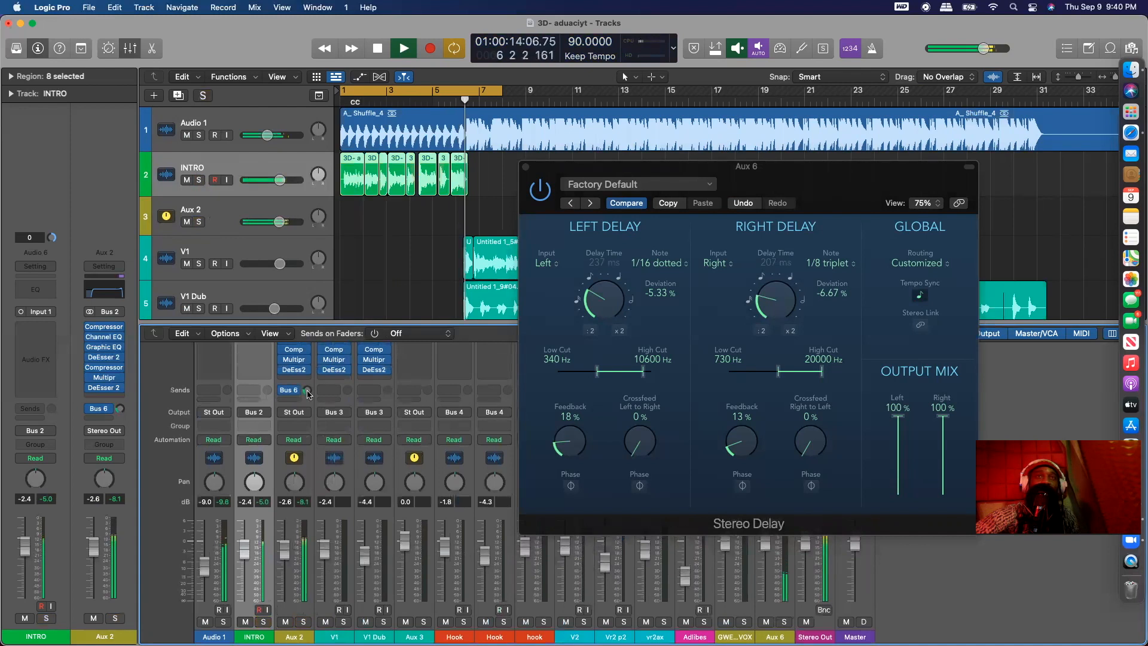
pyautogui.moveTo(309, 394); pyautogui.dragTo(309, 375)
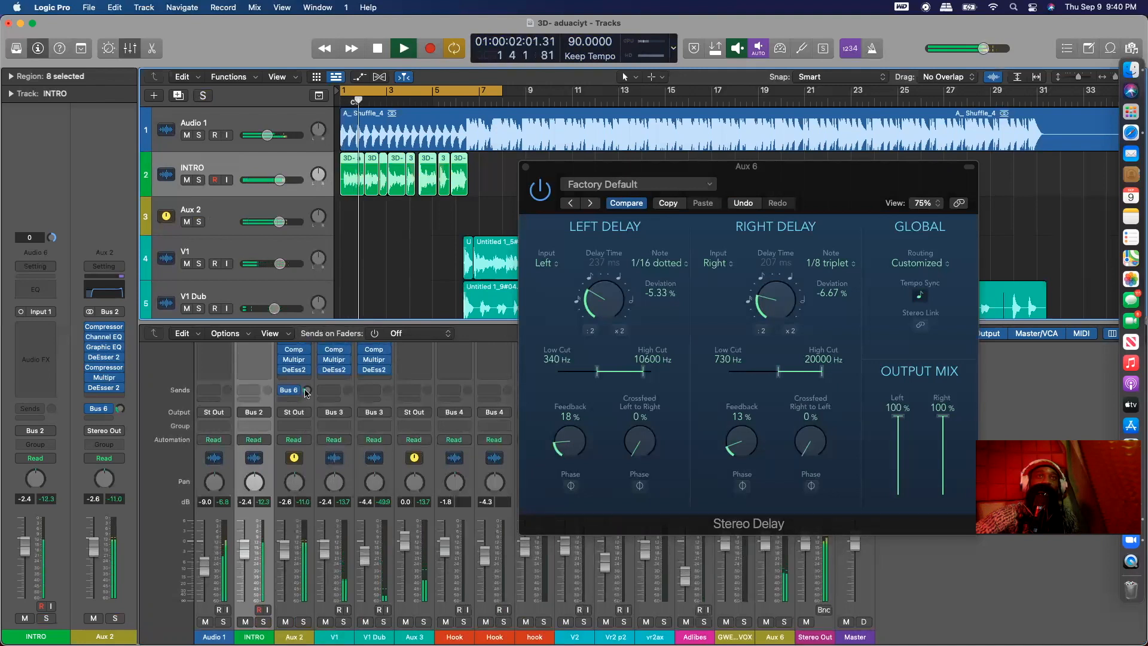
pyautogui.moveTo(306, 391); pyautogui.dragTo(306, 393)
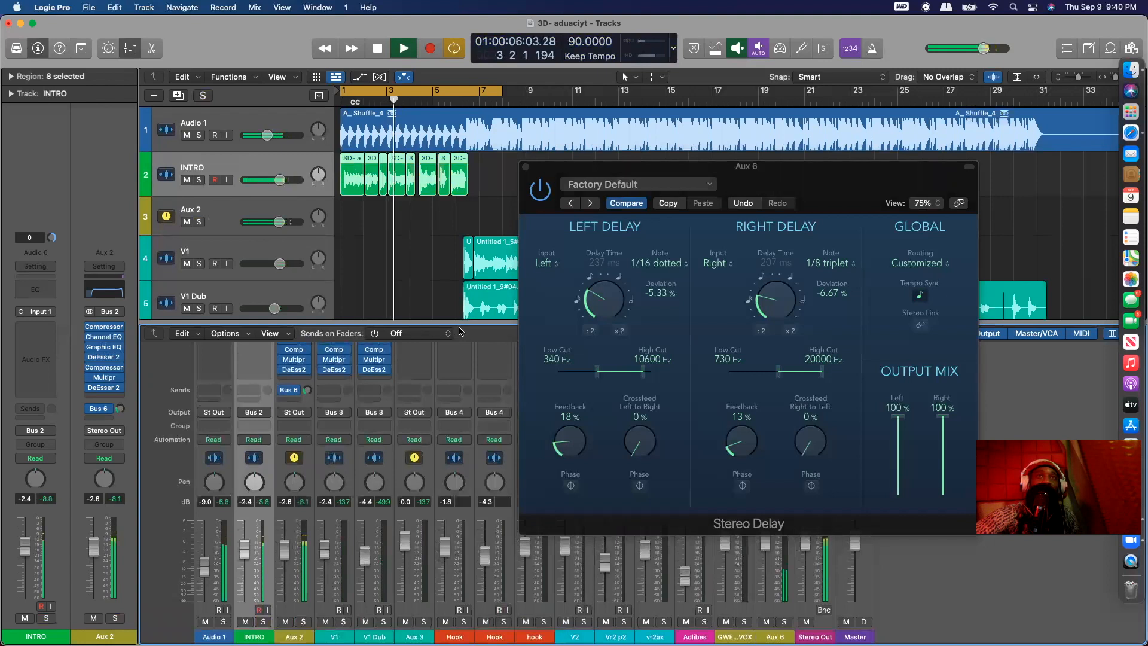
# Step: Close the Stereo Delay window and stop playback after hearing the intro in the full mix
pyautogui.click(527, 169)
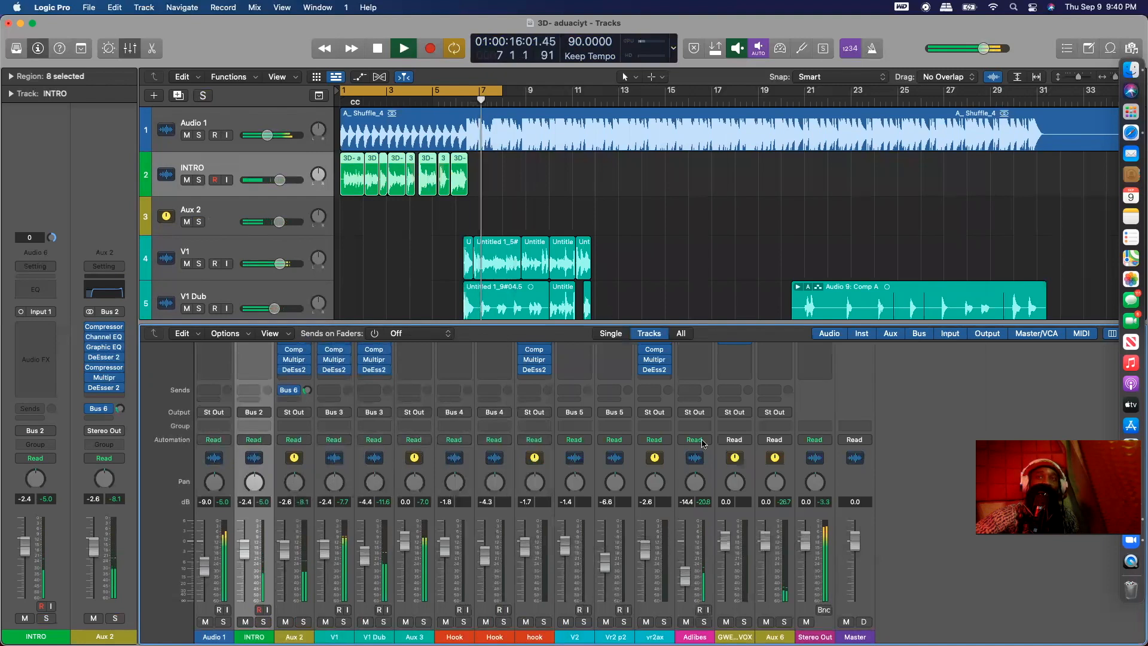
pyautogui.scroll(4, 786, 562)
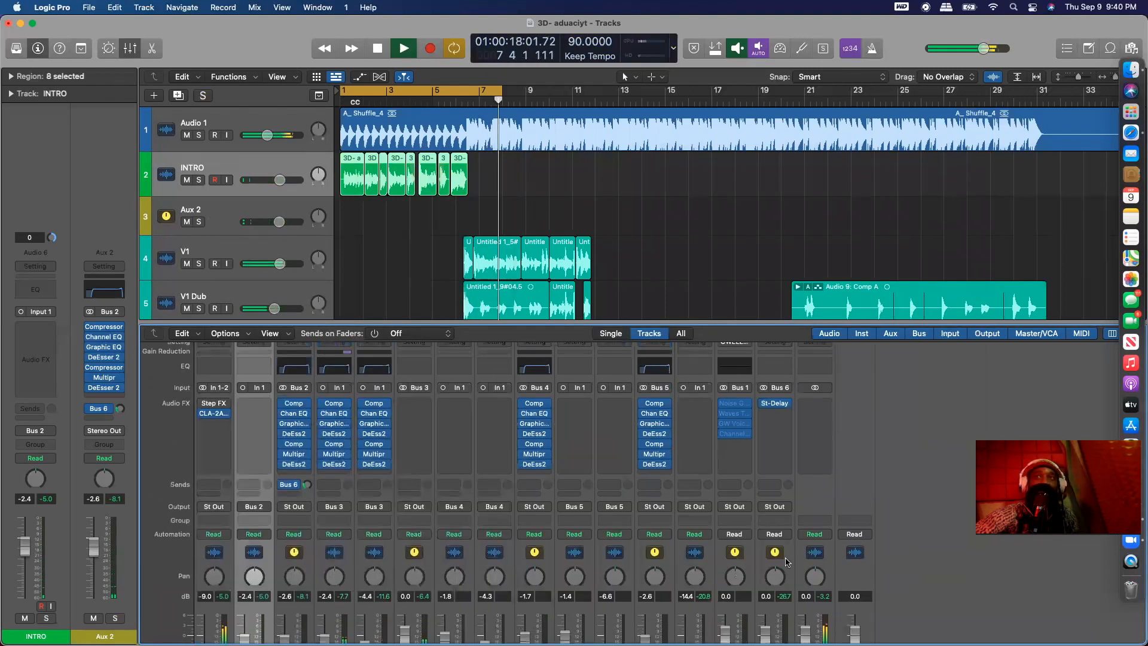
pyautogui.press('space')
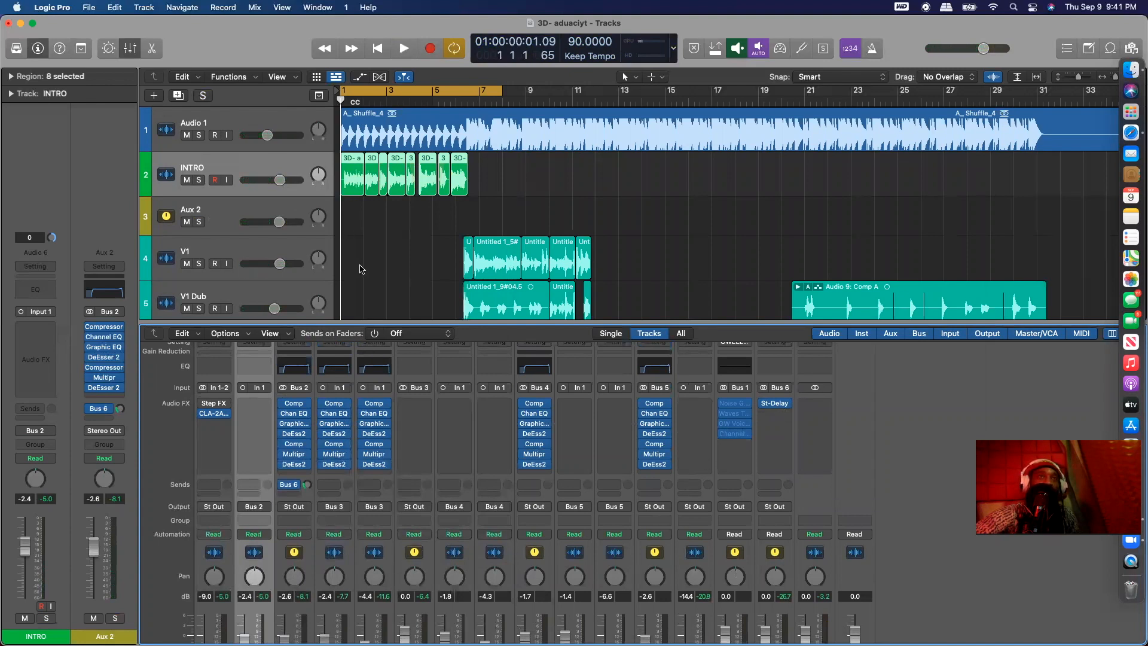
# Step: Add a second send on the Aux 2 channel, routed to Bus 7
pyautogui.scroll(-3, 361, 269)
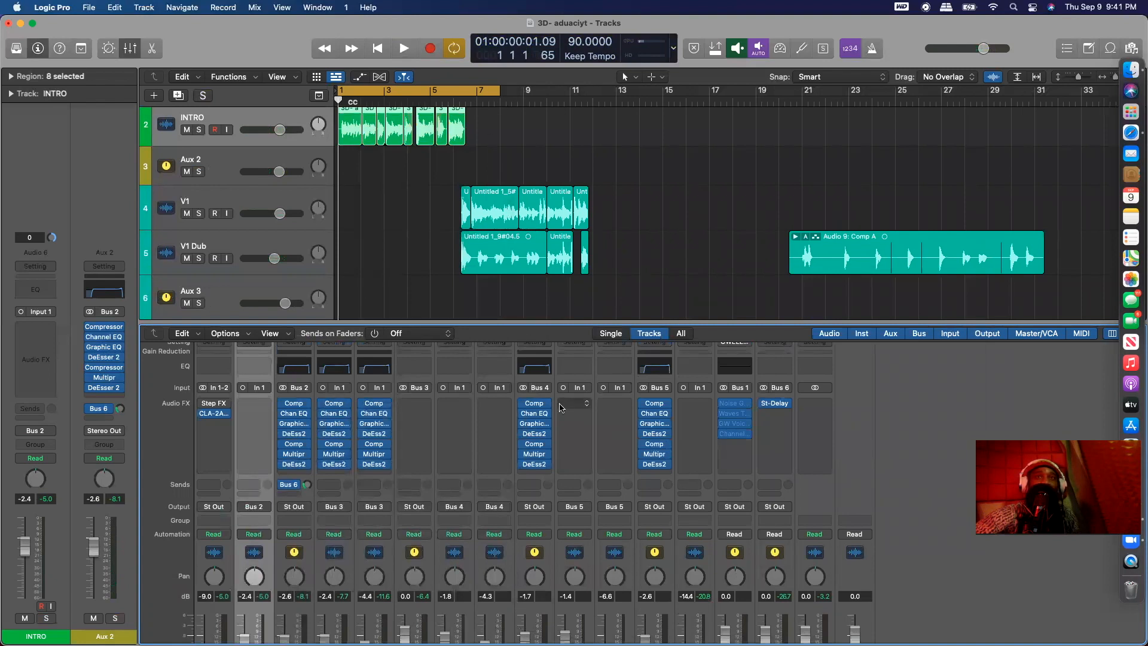
pyautogui.click(291, 494)
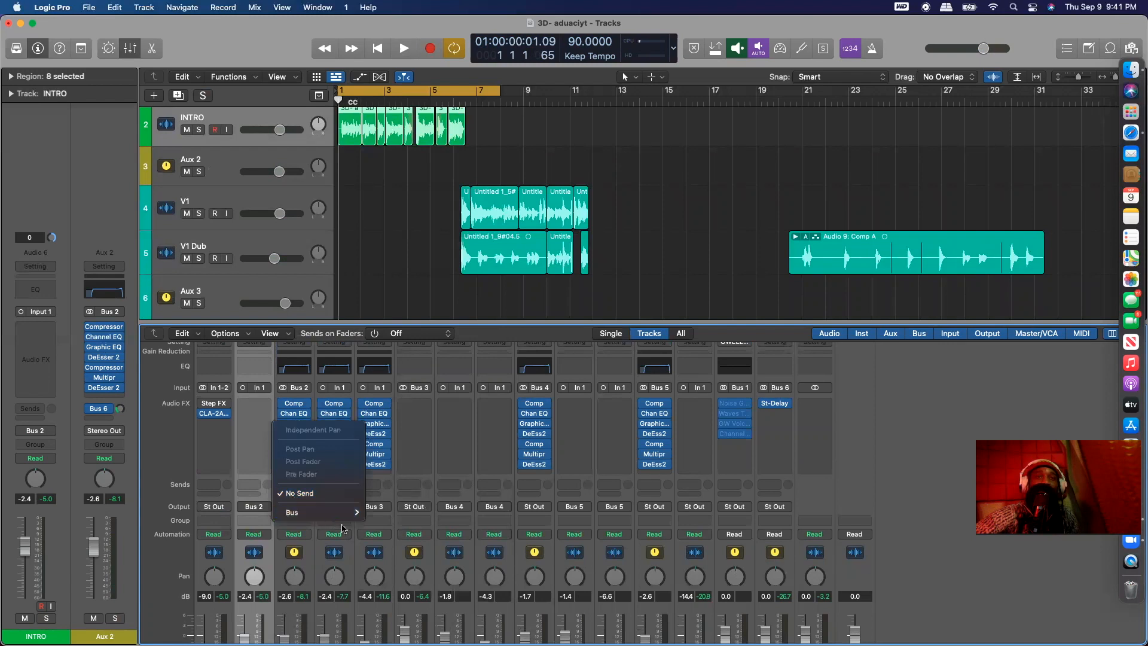
pyautogui.moveTo(353, 514)
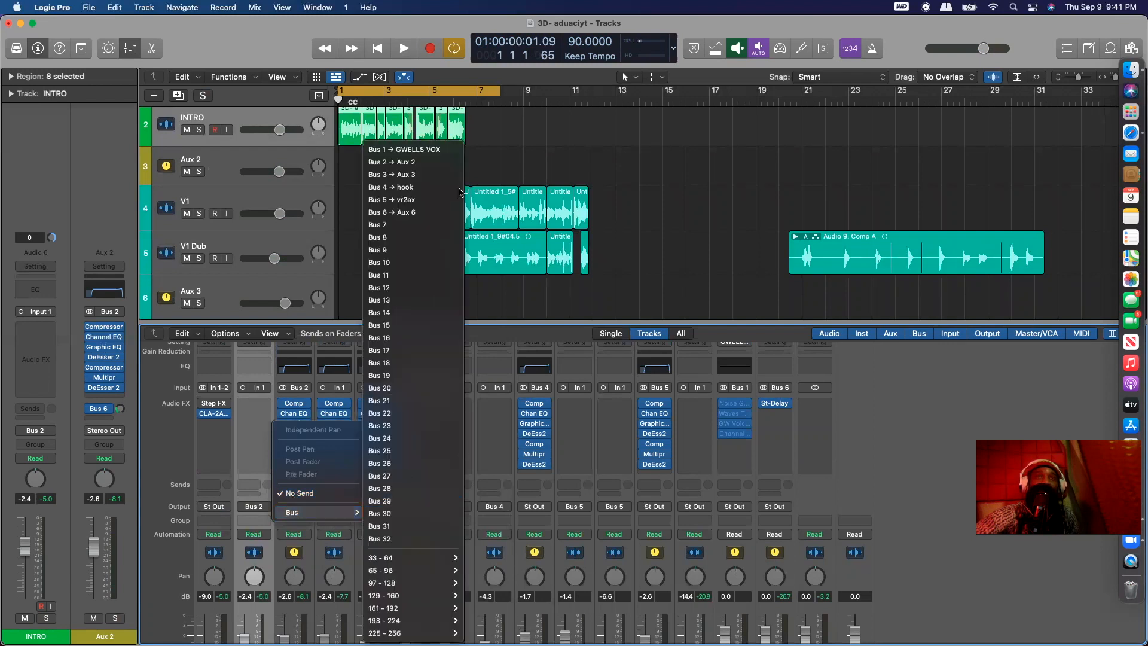
pyautogui.click(456, 226)
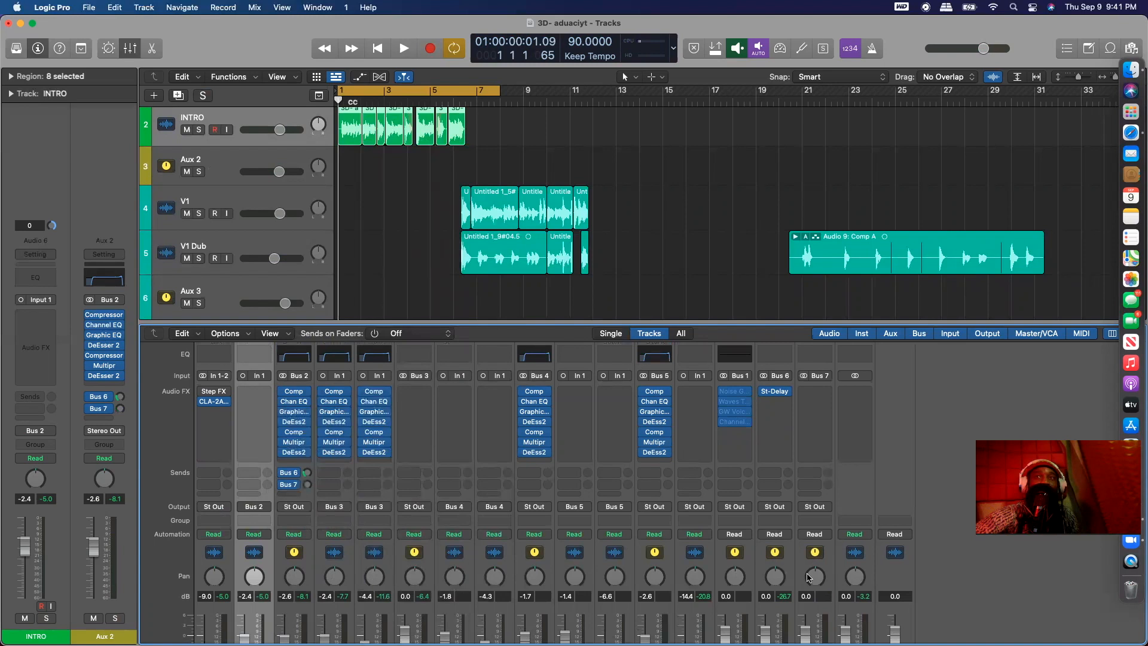
# Step: Rename the Aux 6 channel to delay and Aux 7 to reverb, and check the destination of Aux 2's Bus 7 send
pyautogui.scroll(-5, 809, 577)
pyautogui.doubleClick(772, 634)
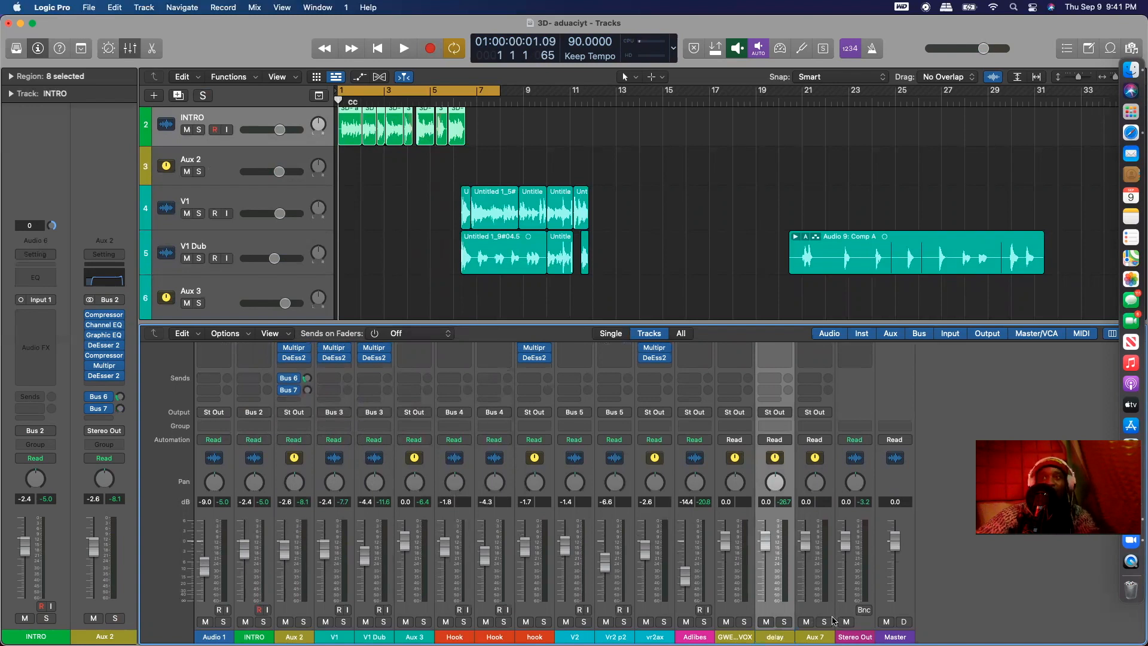
pyautogui.click(816, 636)
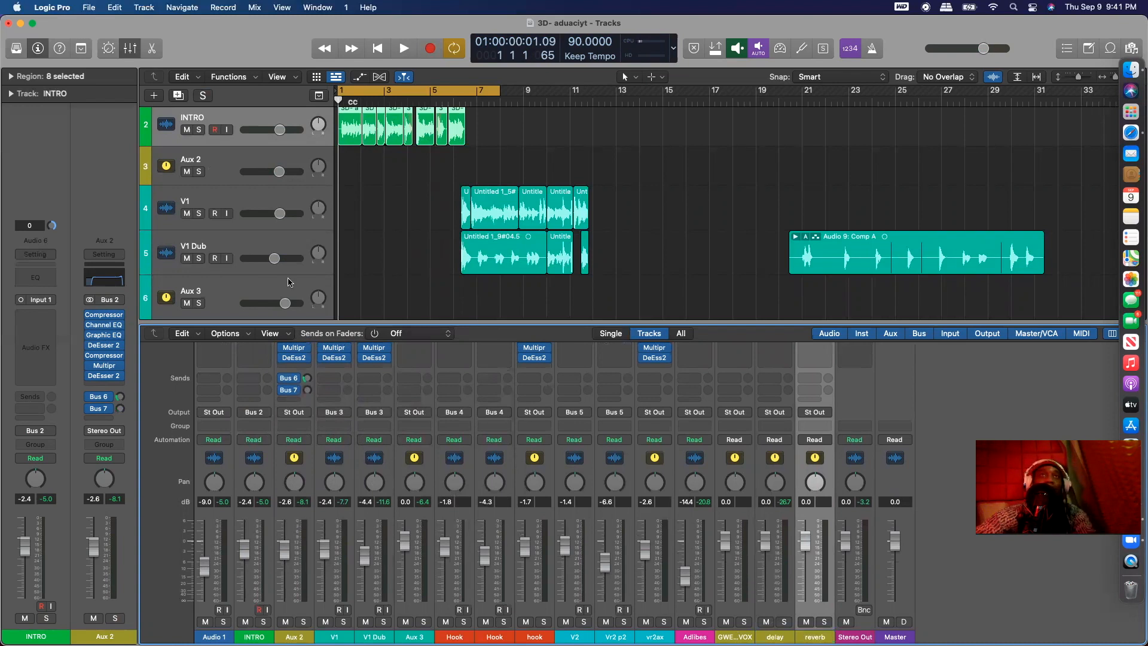
pyautogui.click(296, 395)
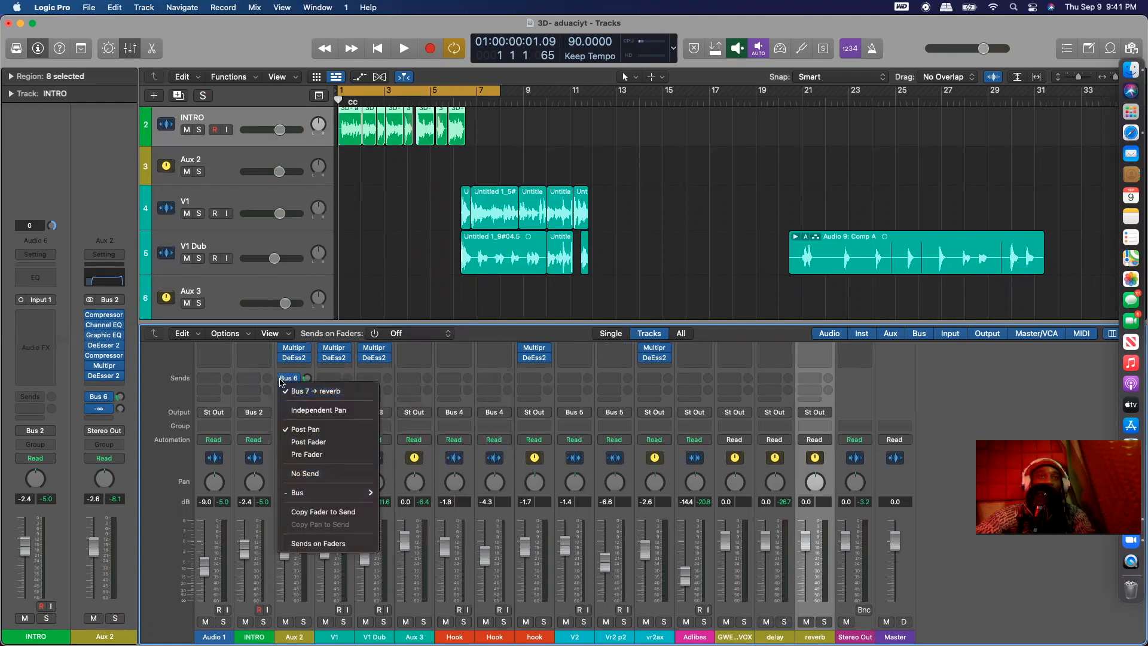
pyautogui.click(288, 355)
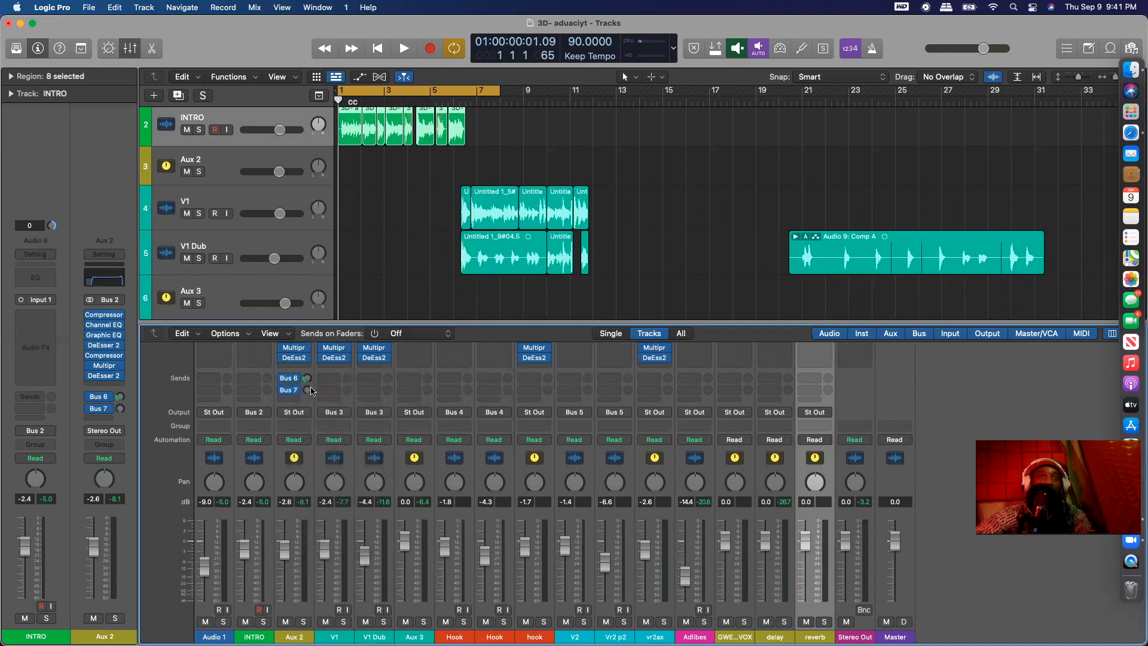
# Step: Insert the ChromaVerb plug-in in the first audio effect slot of the reverb channel
pyautogui.scroll(5, 733, 420)
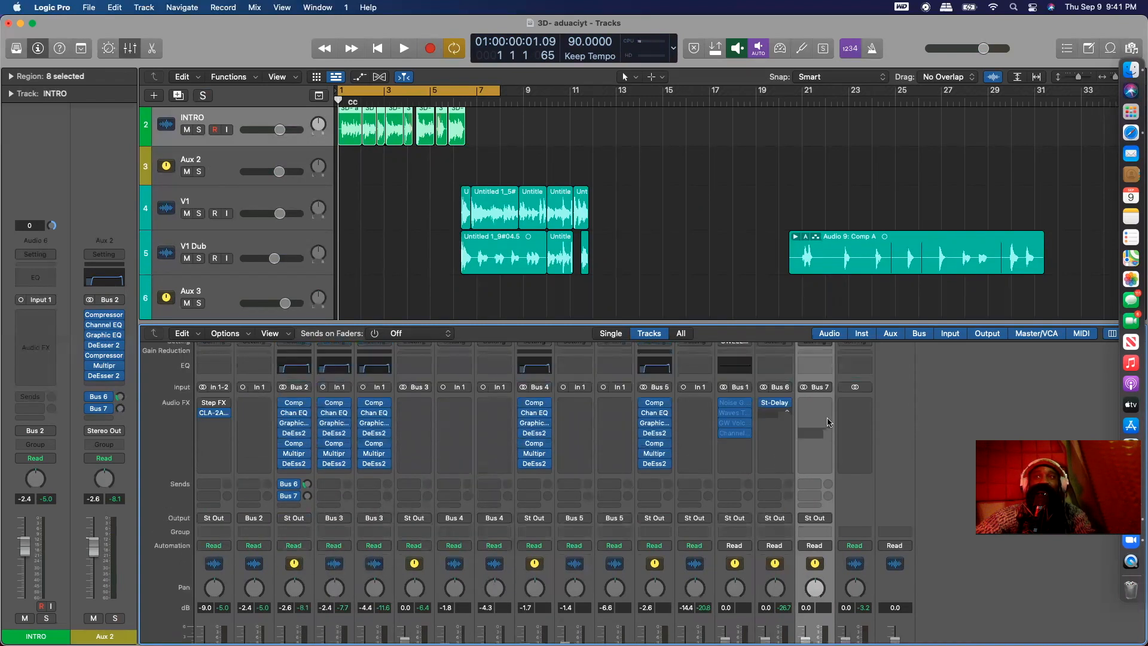
pyautogui.click(814, 402)
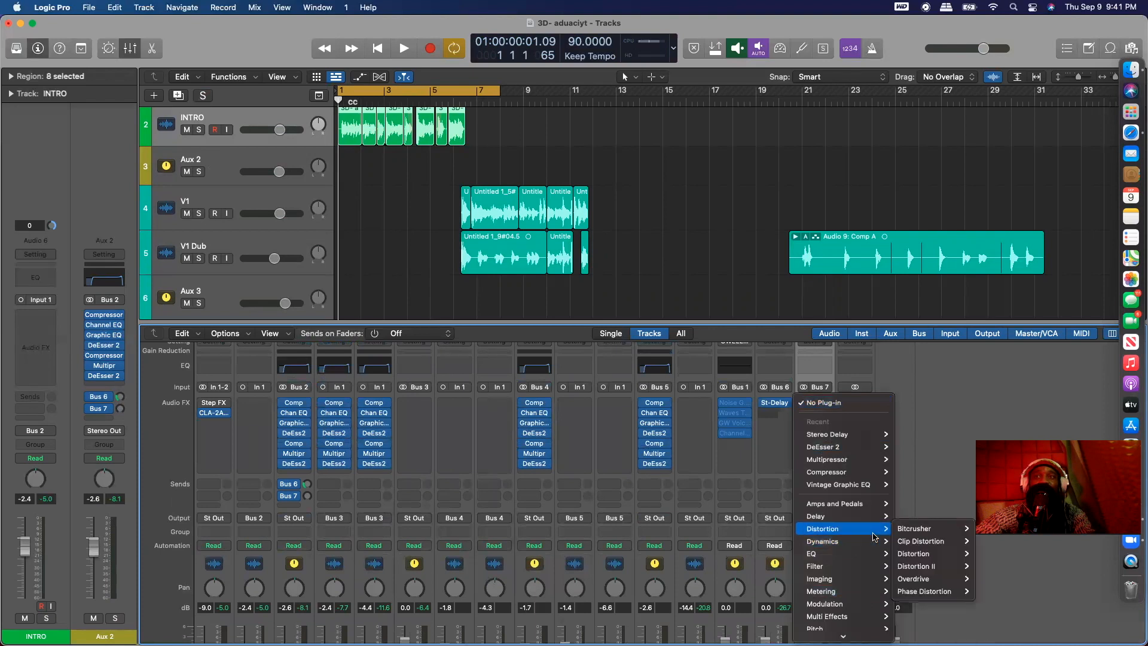
pyautogui.moveTo(883, 541)
pyautogui.moveTo(924, 552)
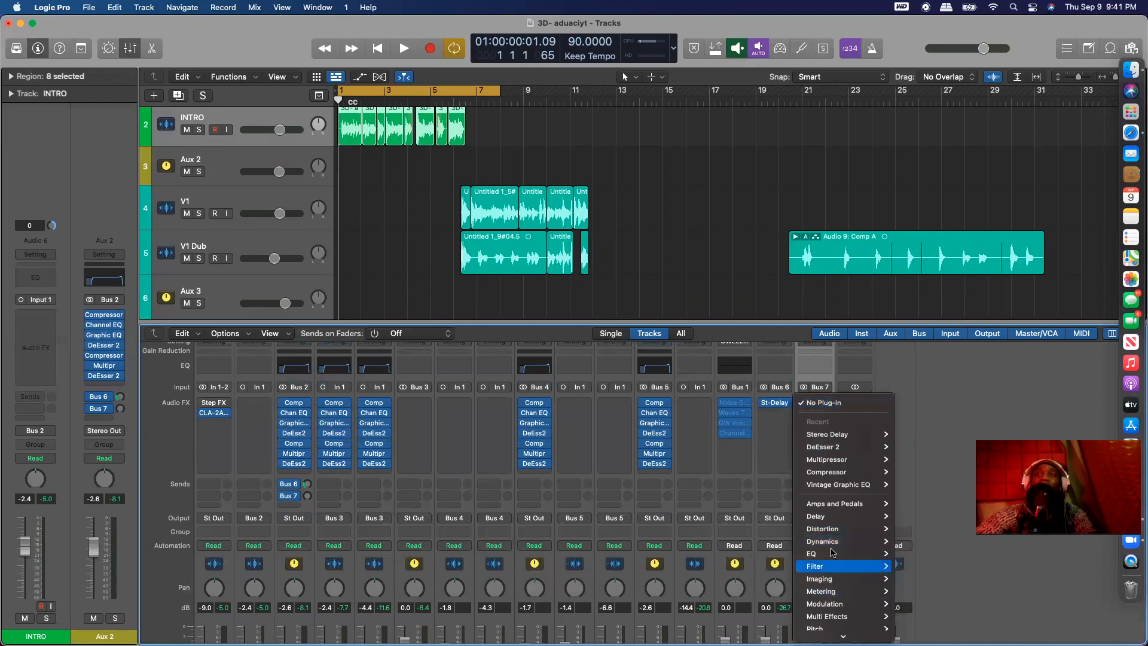
pyautogui.moveTo(855, 636)
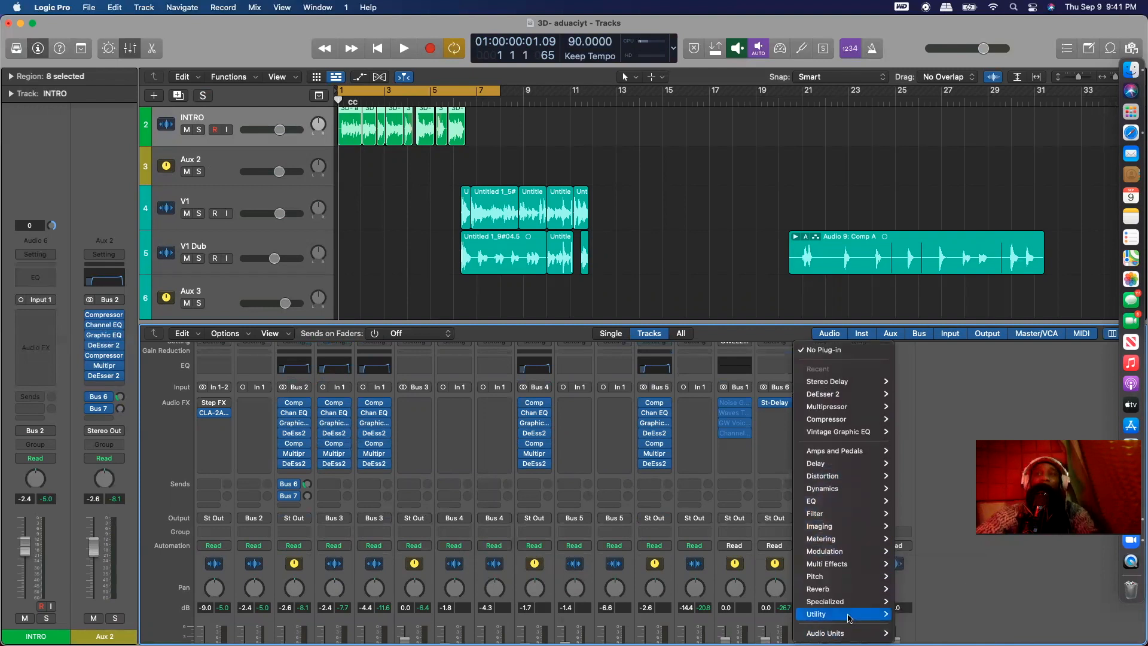
pyautogui.moveTo(851, 580)
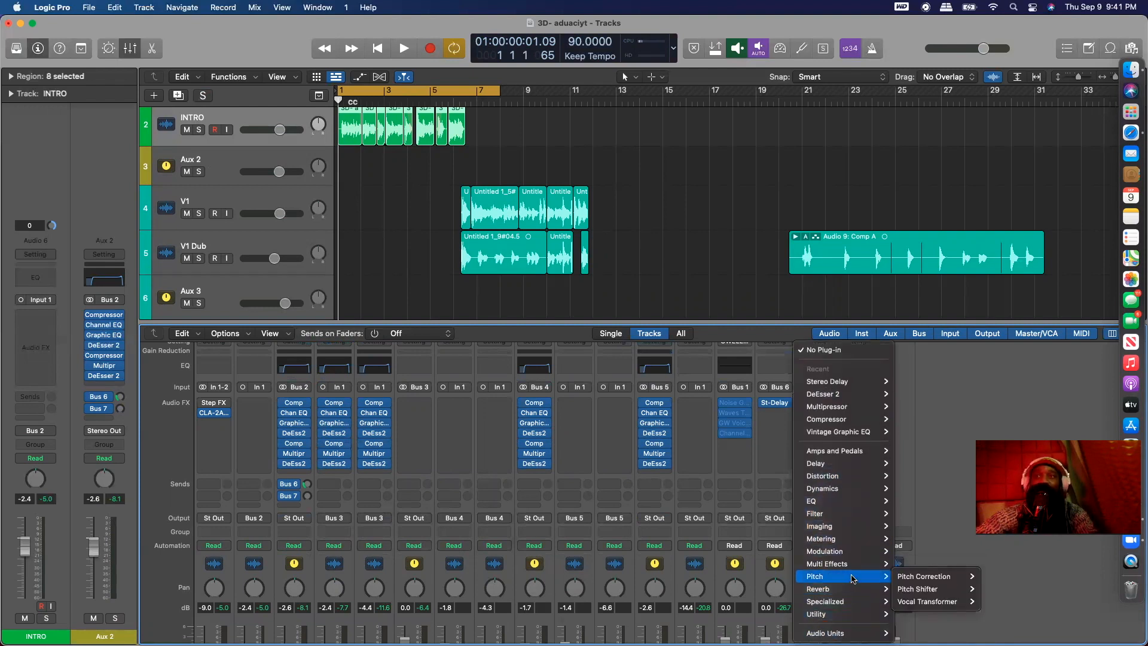
pyautogui.moveTo(859, 502)
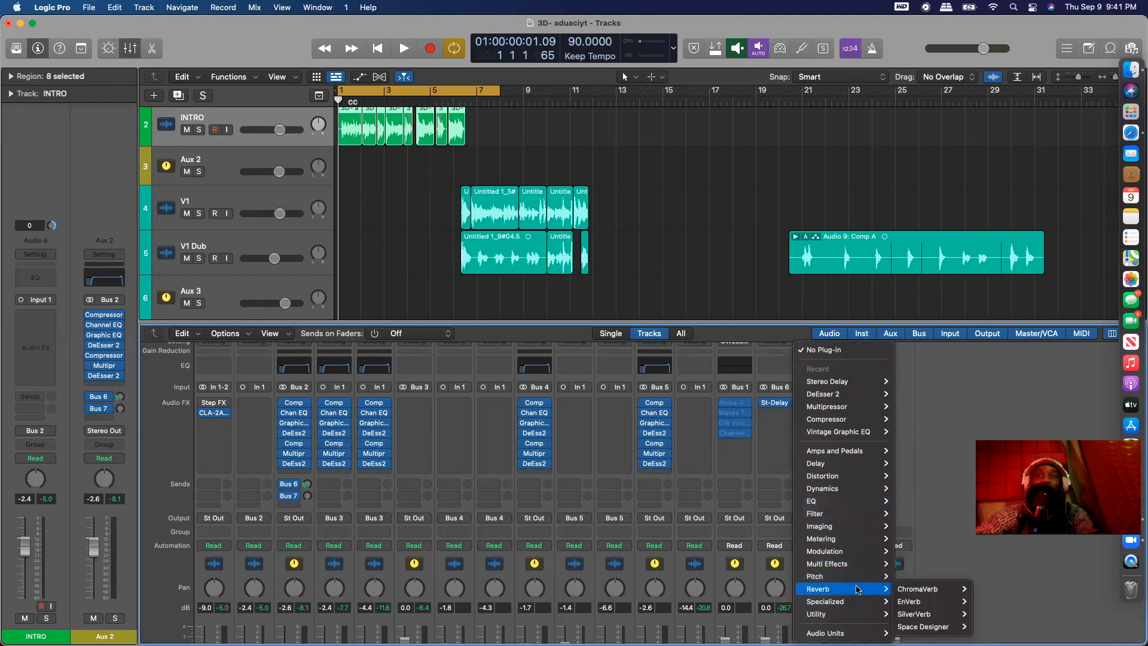
pyautogui.moveTo(921, 616)
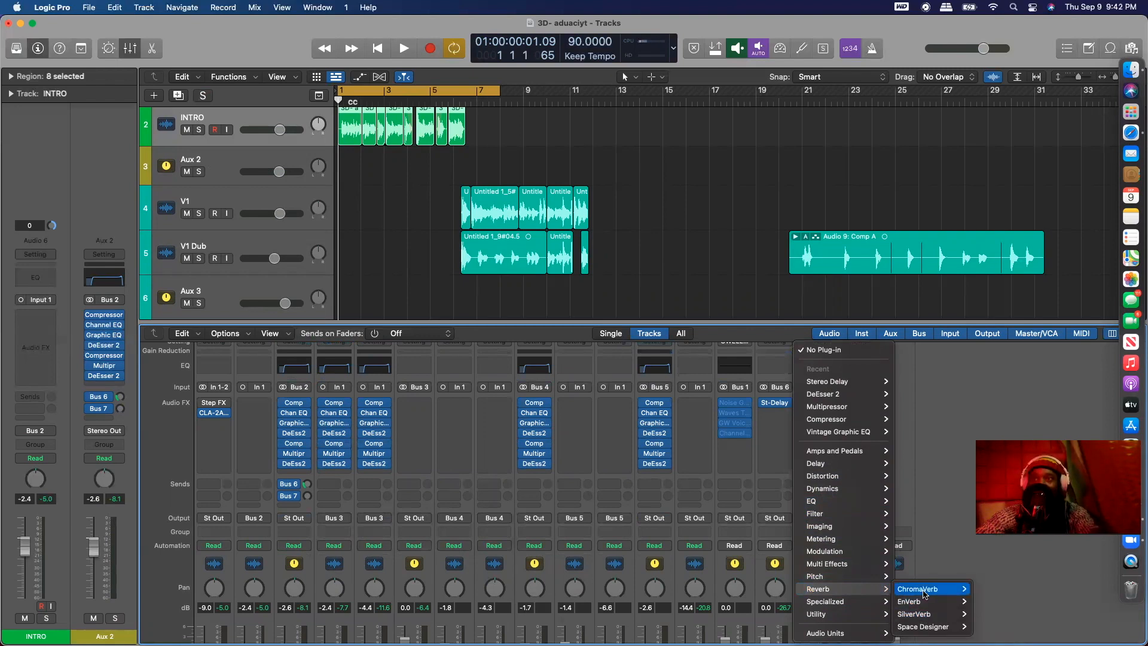
pyautogui.click(924, 590)
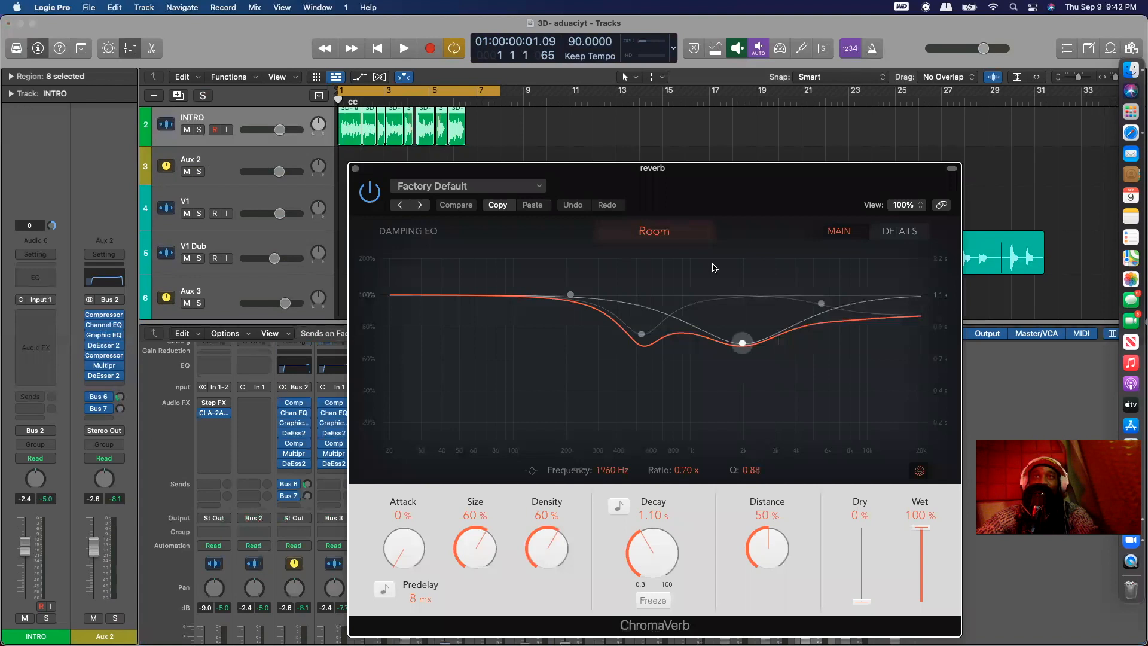
# Step: Load the Vocal Plate preset from ChromaVerb's Halls presets
pyautogui.click(517, 187)
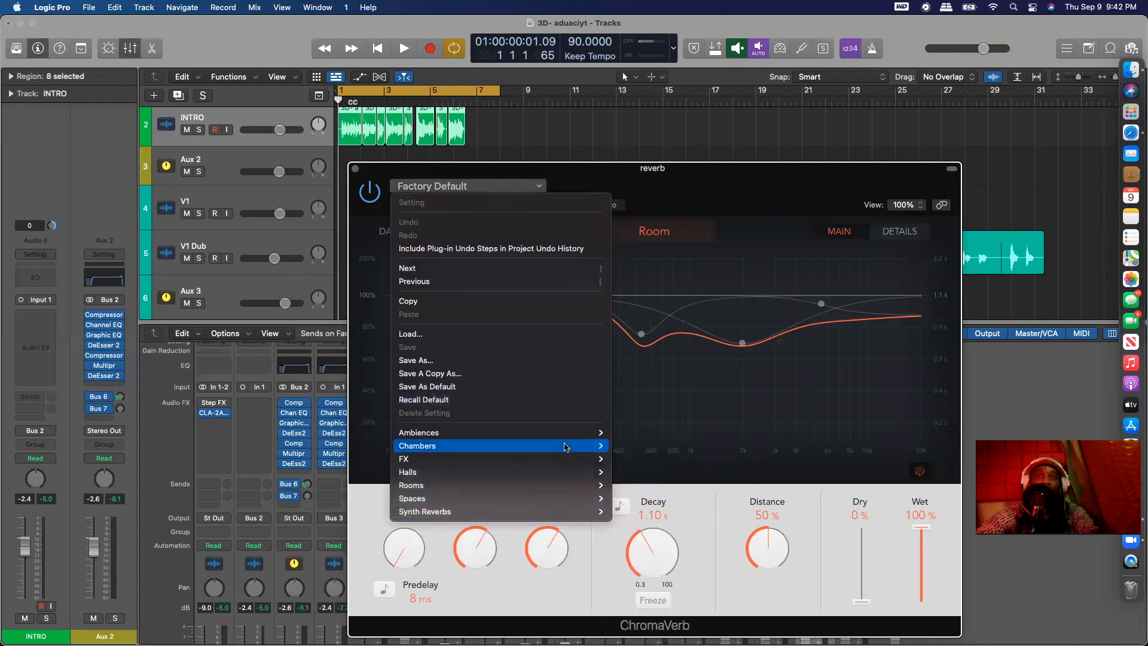
pyautogui.moveTo(573, 459)
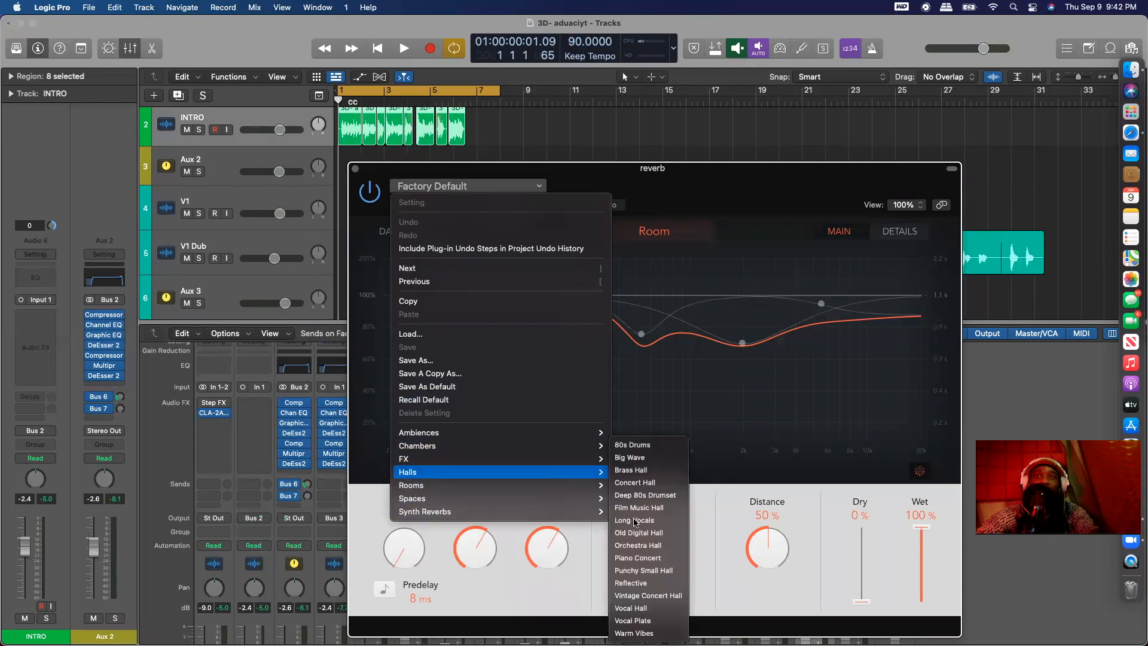
pyautogui.click(654, 621)
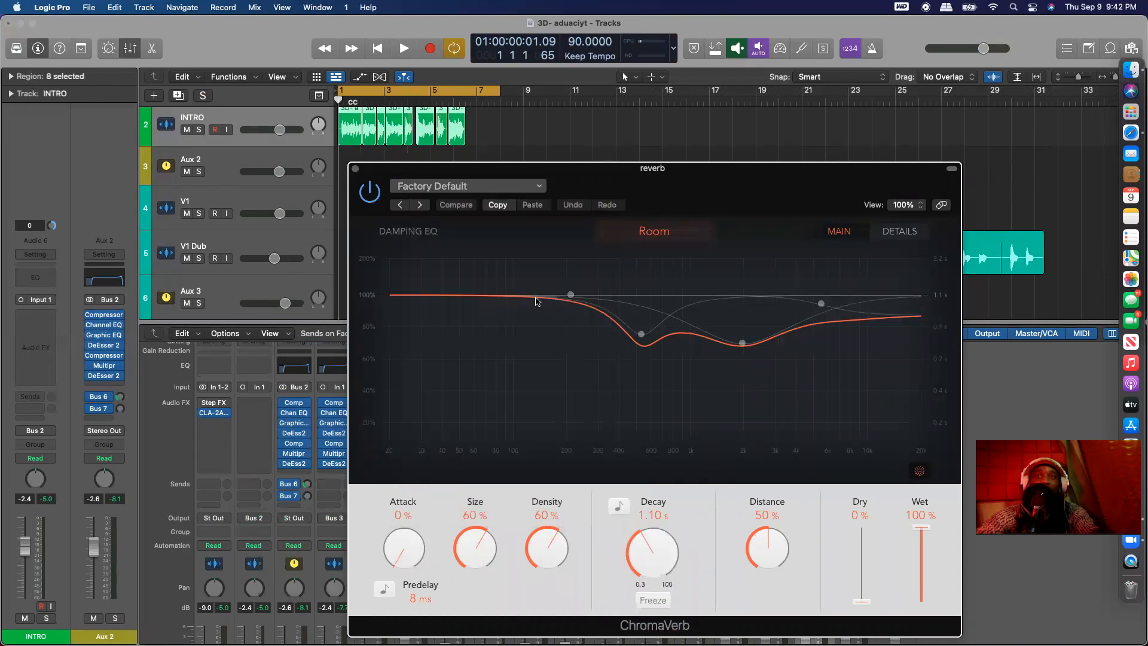
# Step: Mute the Audio 1 track, clearing its accidental solo, and play back the start of the intro vocals
pyautogui.press('space')
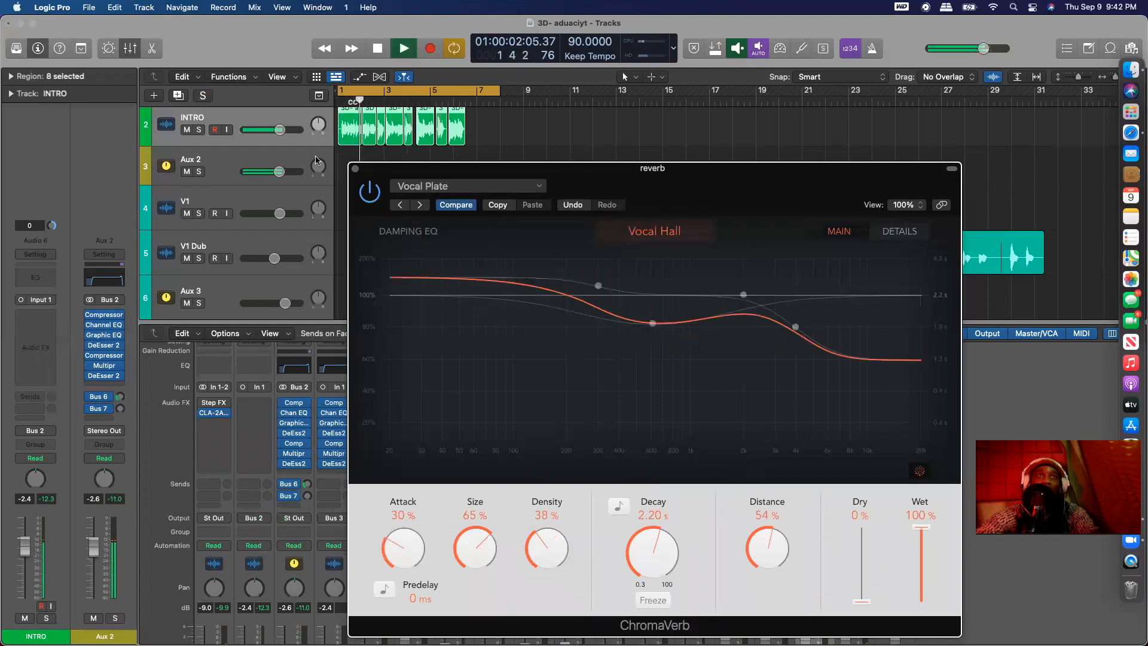
pyautogui.scroll(2, 200, 132)
pyautogui.click(199, 136)
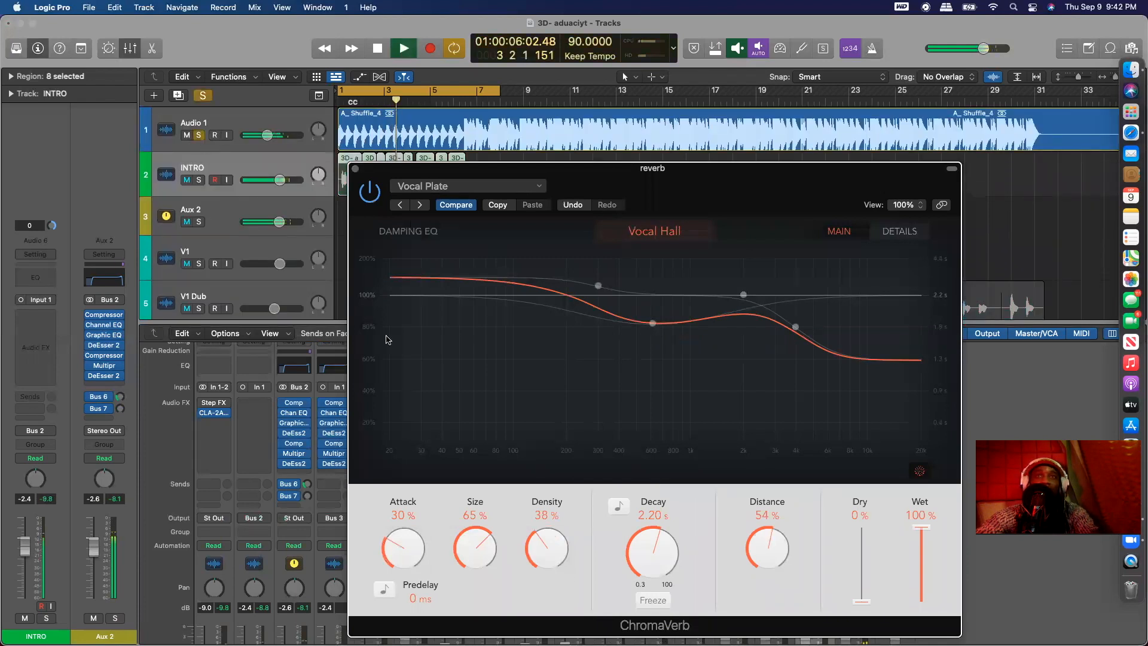
pyautogui.press('space')
pyautogui.press('space')
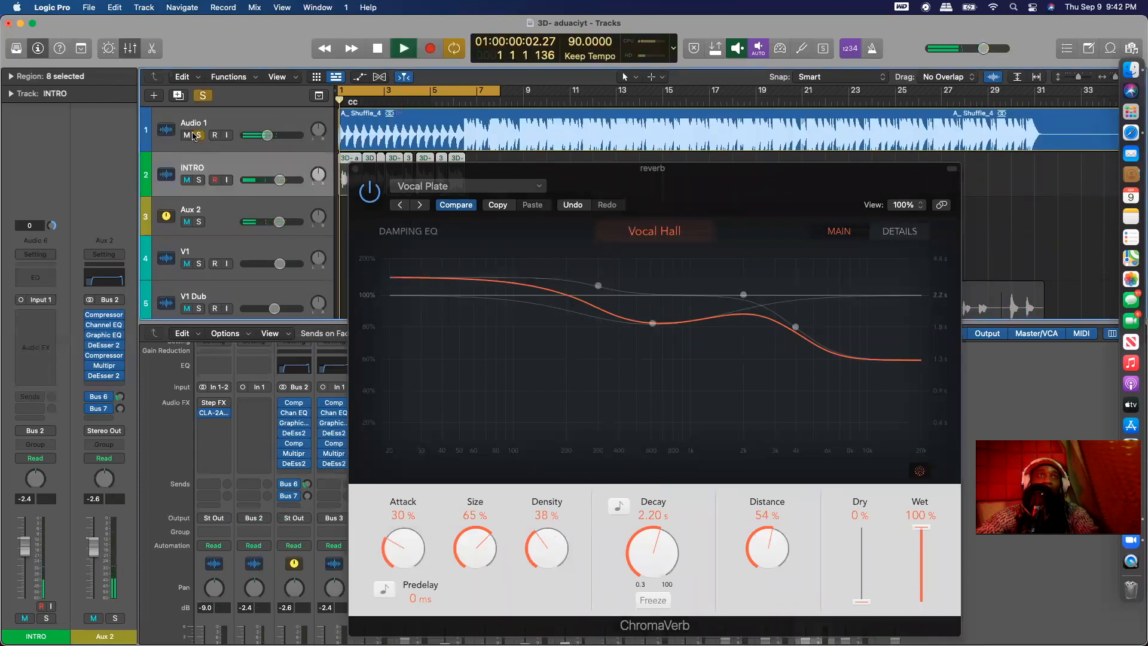
pyautogui.click(200, 136)
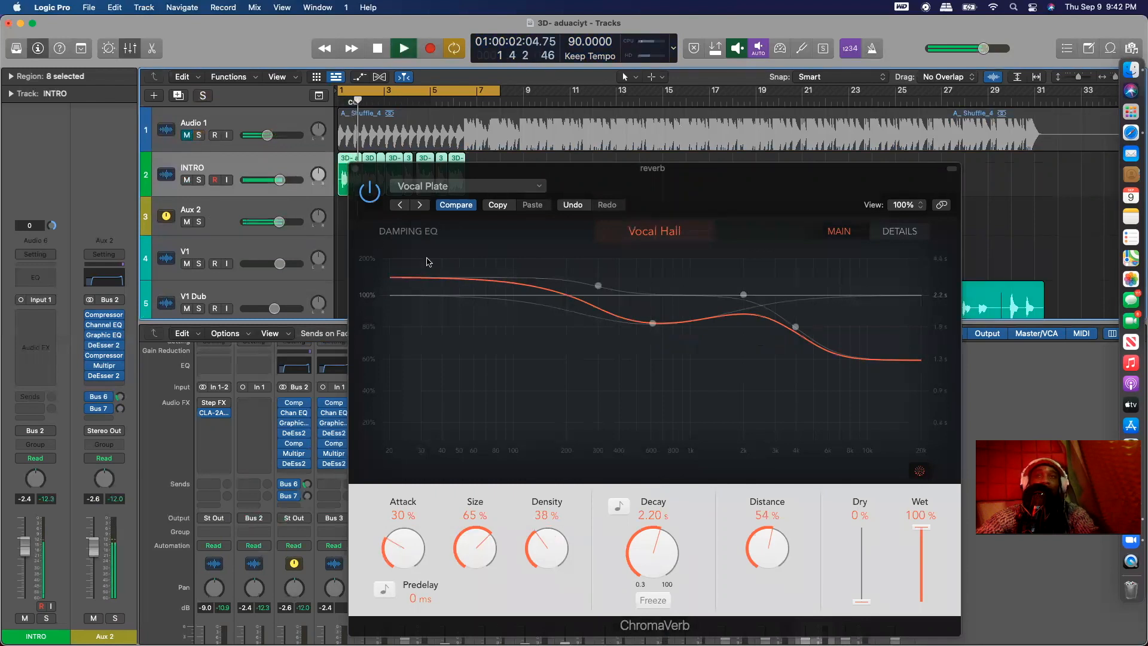
pyautogui.press('space')
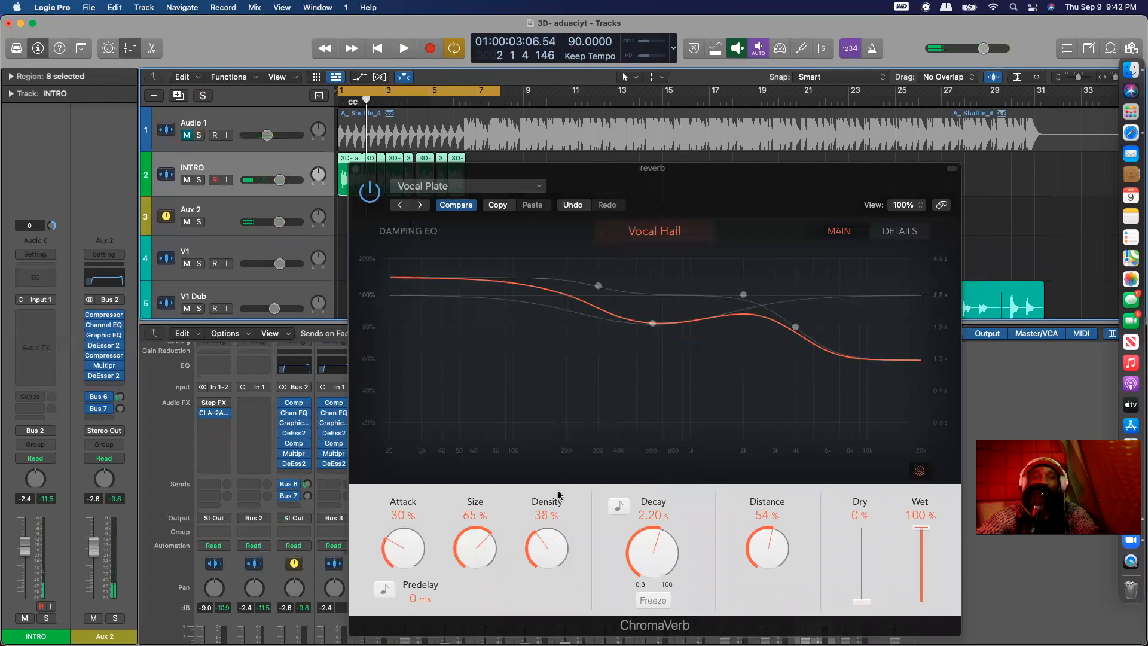
# Step: Set ChromaVerb's predelay to 22 ms and fine-tune its size to 81% while the intro vocals play
pyautogui.click(483, 545)
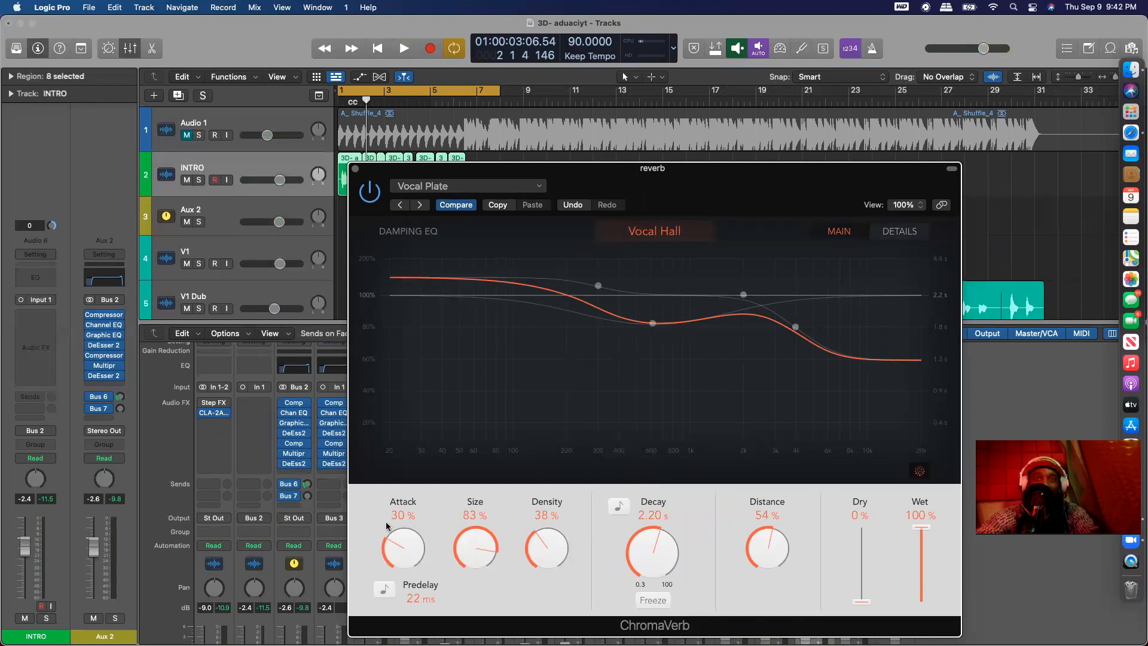
pyautogui.press('space')
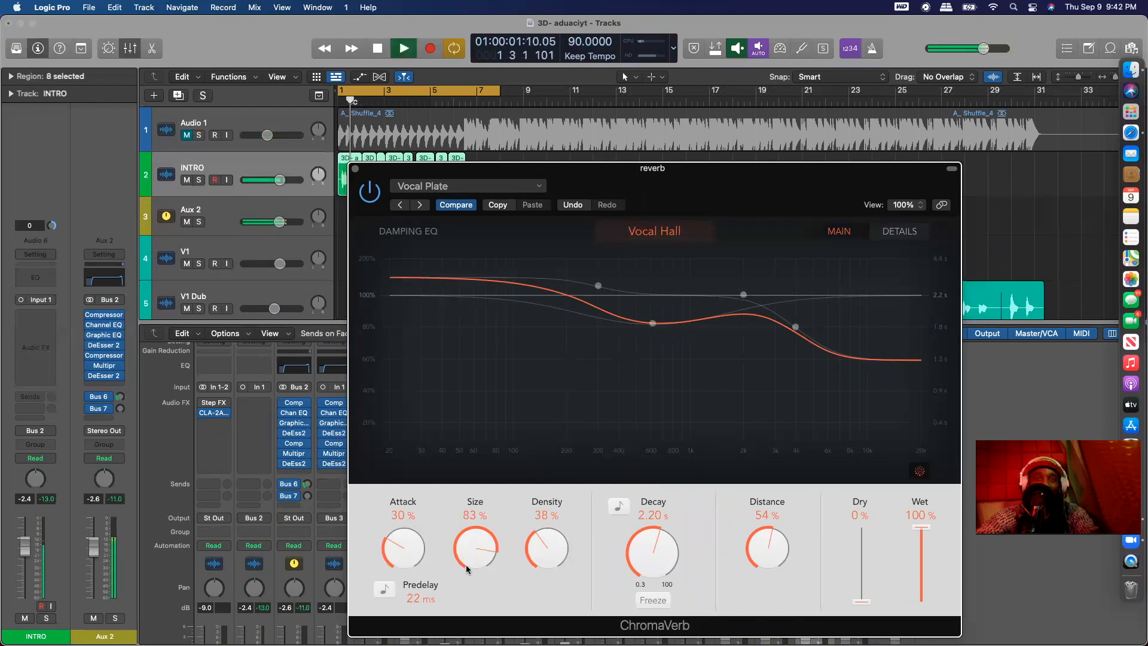
pyautogui.moveTo(479, 564)
pyautogui.mouseDown()
pyautogui.moveTo(470, 518)
pyautogui.moveTo(478, 567)
pyautogui.mouseUp()
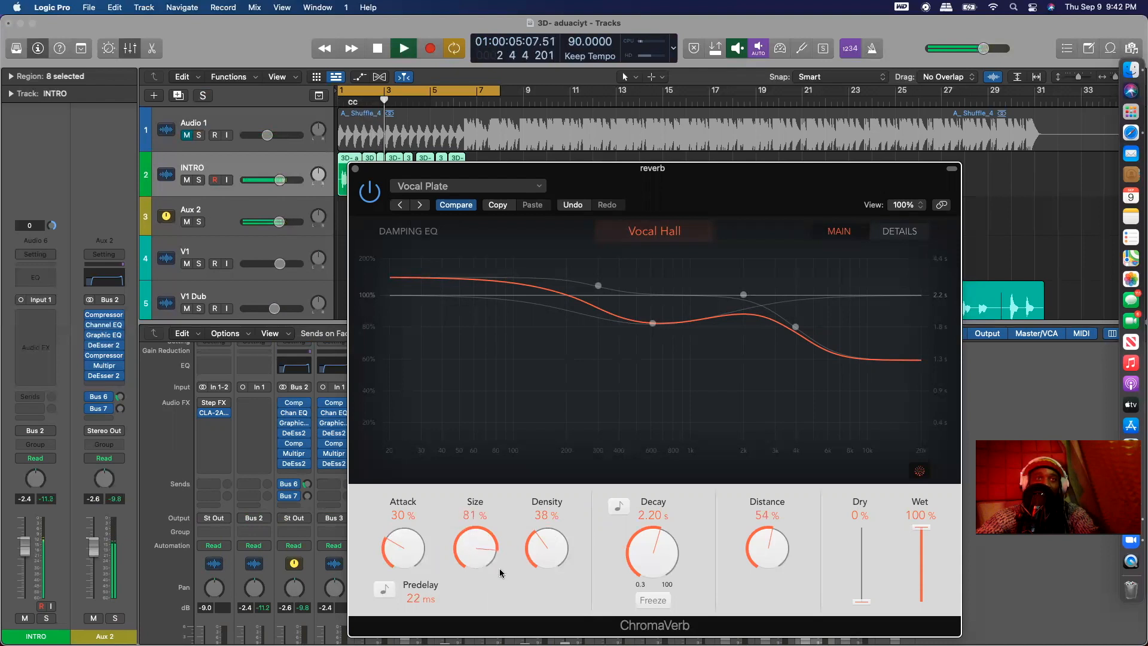
# Step: Raise Aux 2's Bus 7 send level to about -11.5 dB, then replay the intro from the start
pyautogui.moveTo(308, 494); pyautogui.dragTo(308, 458)
pyautogui.press('space')
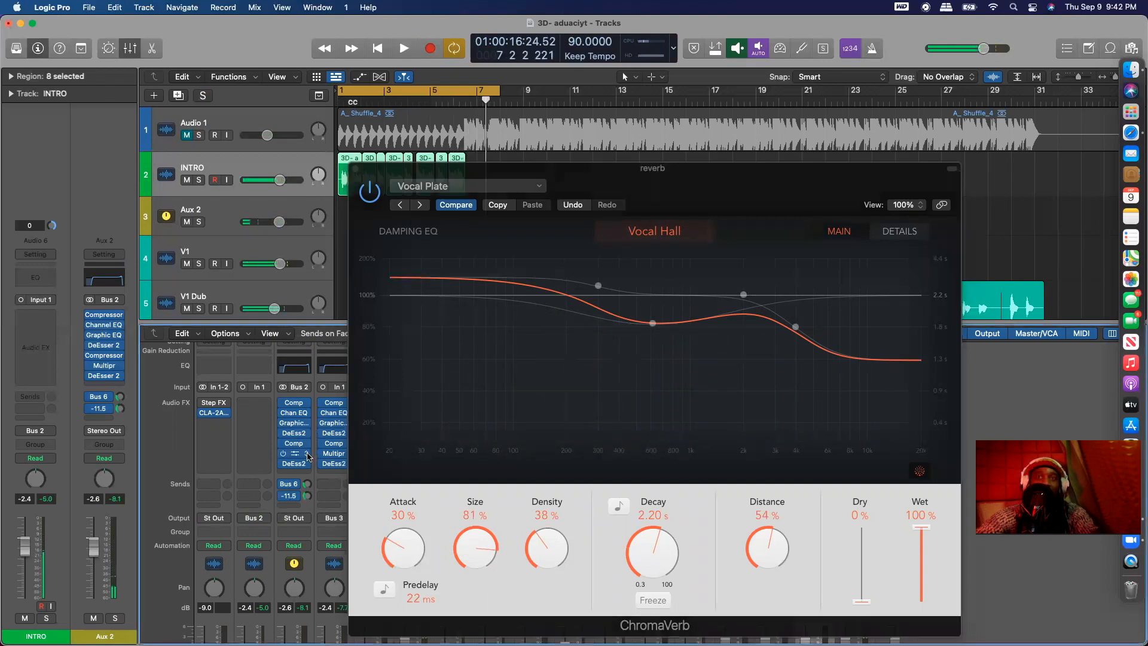
pyautogui.press('Return')
pyautogui.press('space')
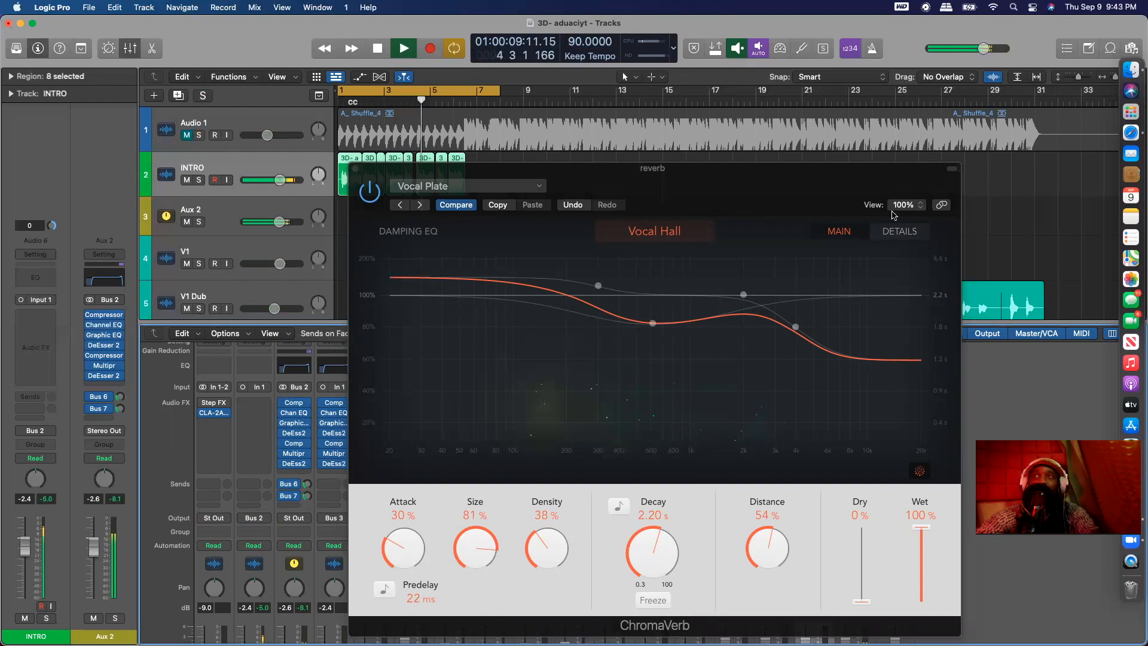
# Step: Show ChromaVerb's output EQ, stop playback, then turn on the low-cut band and sweep its frequency up past 590 Hz
pyautogui.click(900, 233)
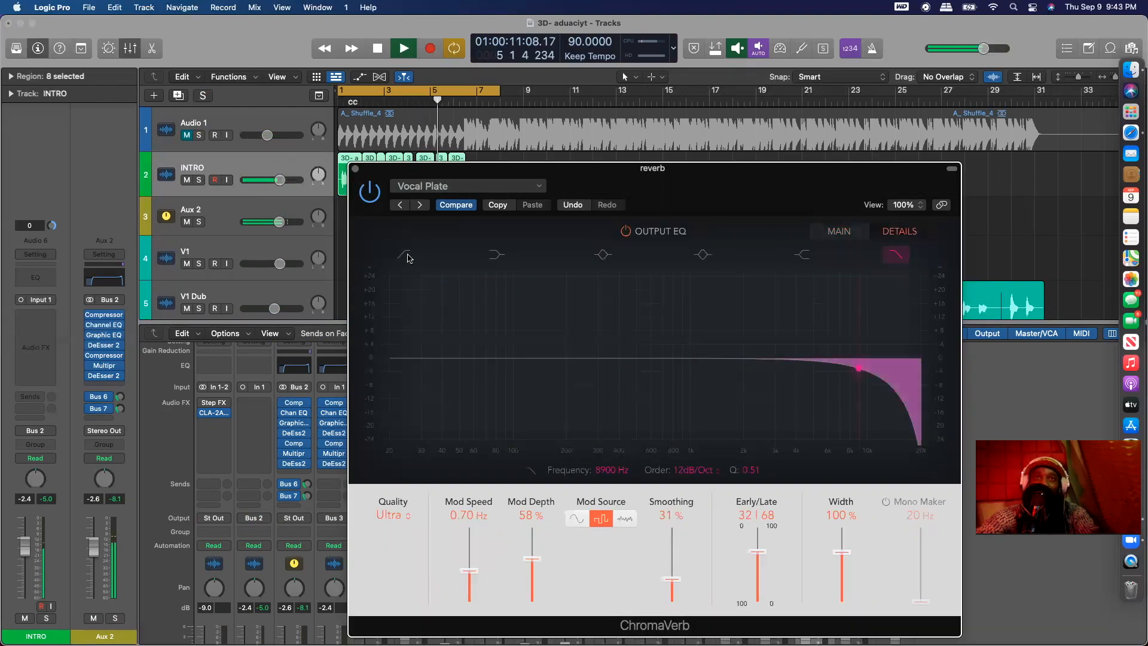
pyautogui.press('space')
pyautogui.click(393, 370)
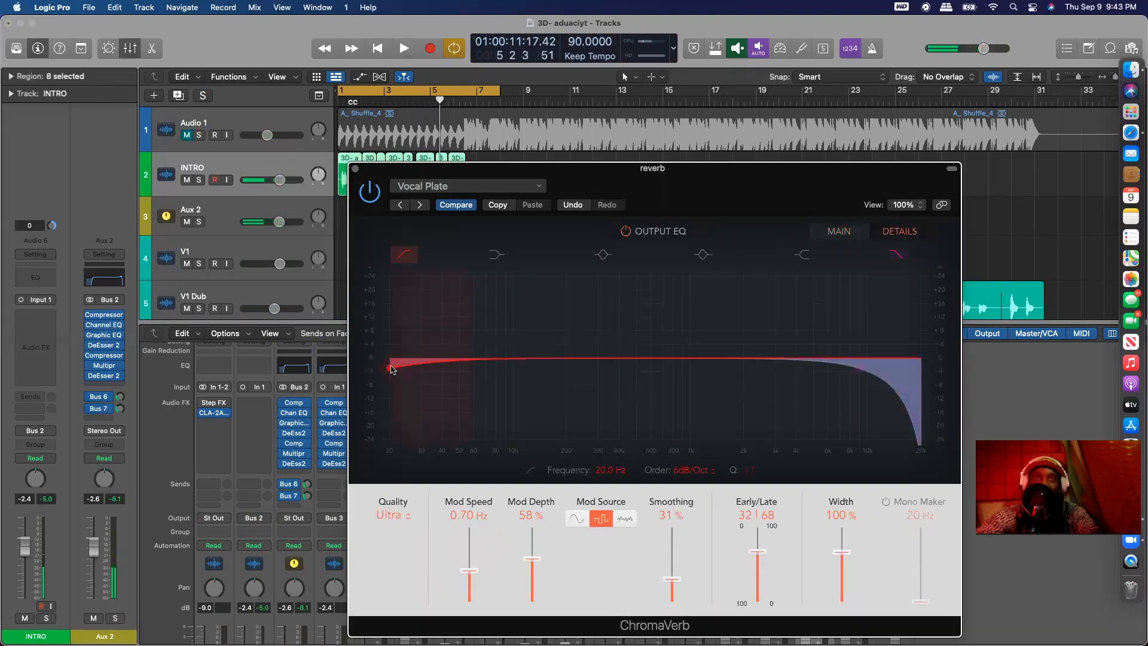
pyautogui.moveTo(592, 381); pyautogui.dragTo(614, 359)
pyautogui.moveTo(612, 317); pyautogui.dragTo(650, 228)
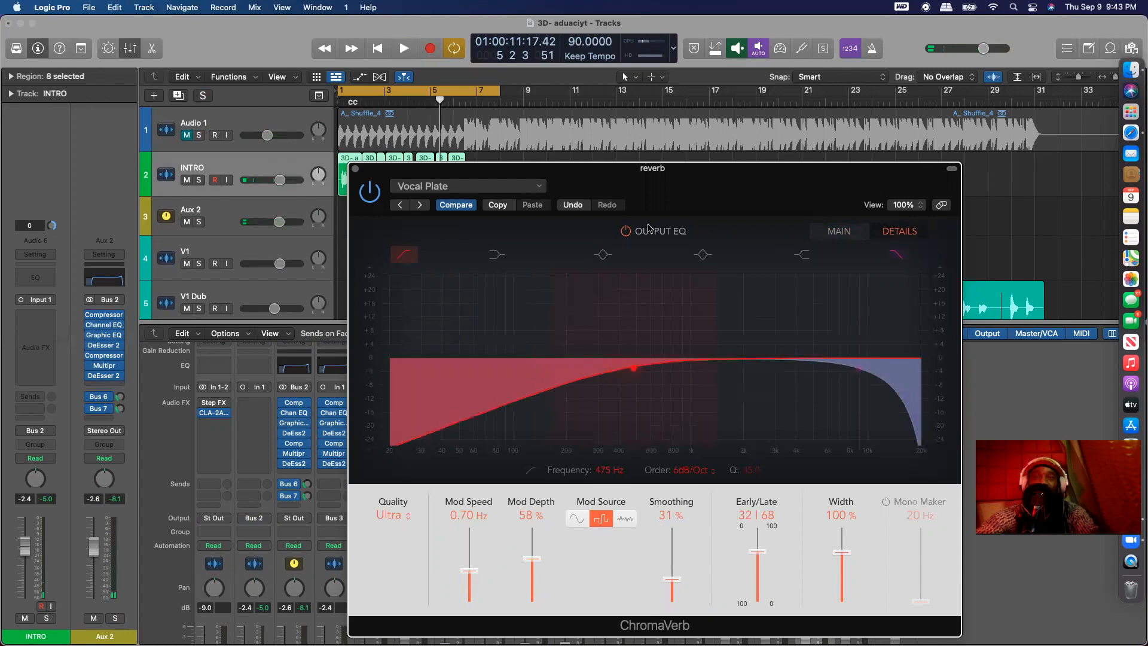
pyautogui.moveTo(634, 368); pyautogui.dragTo(652, 372)
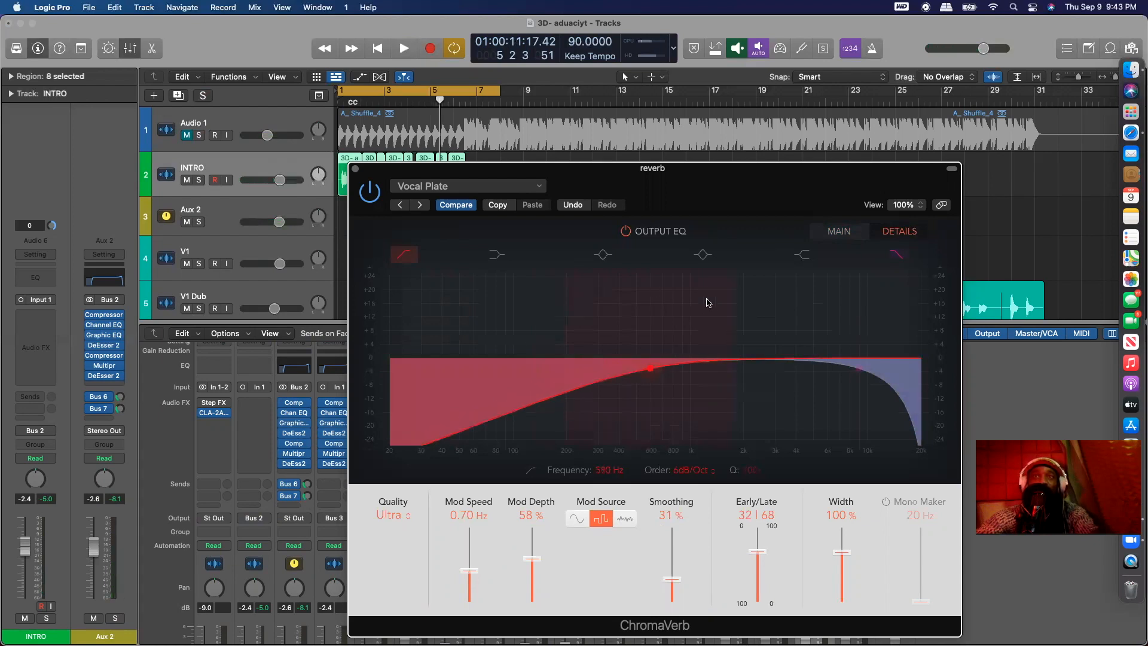
pyautogui.moveTo(717, 390); pyautogui.dragTo(771, 390)
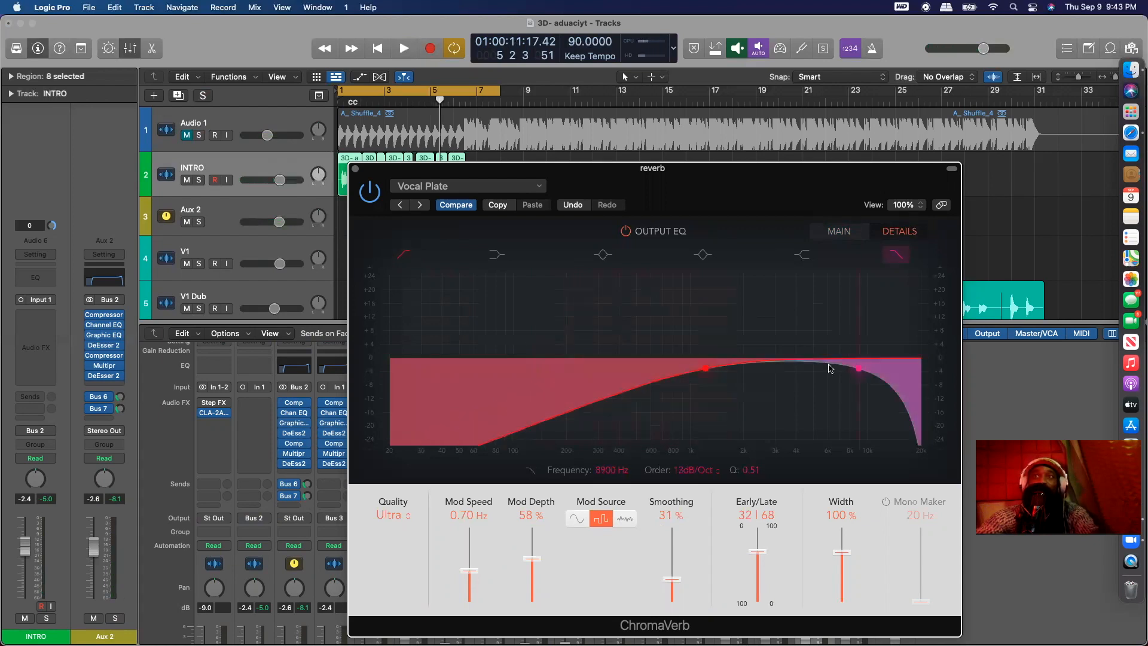
# Step: Pull the output EQ's high cut down to about 760 Hz with a gentle Q and bring the low cut back to 200 Hz
pyautogui.moveTo(730, 338); pyautogui.dragTo(671, 292)
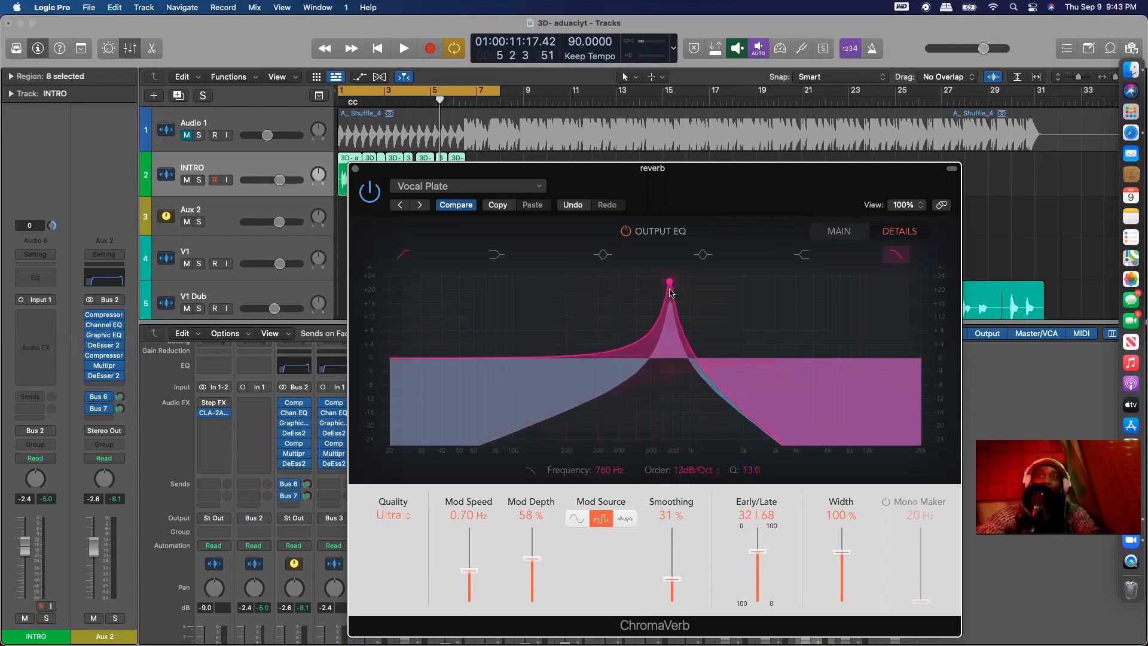
pyautogui.moveTo(680, 350); pyautogui.dragTo(525, 289)
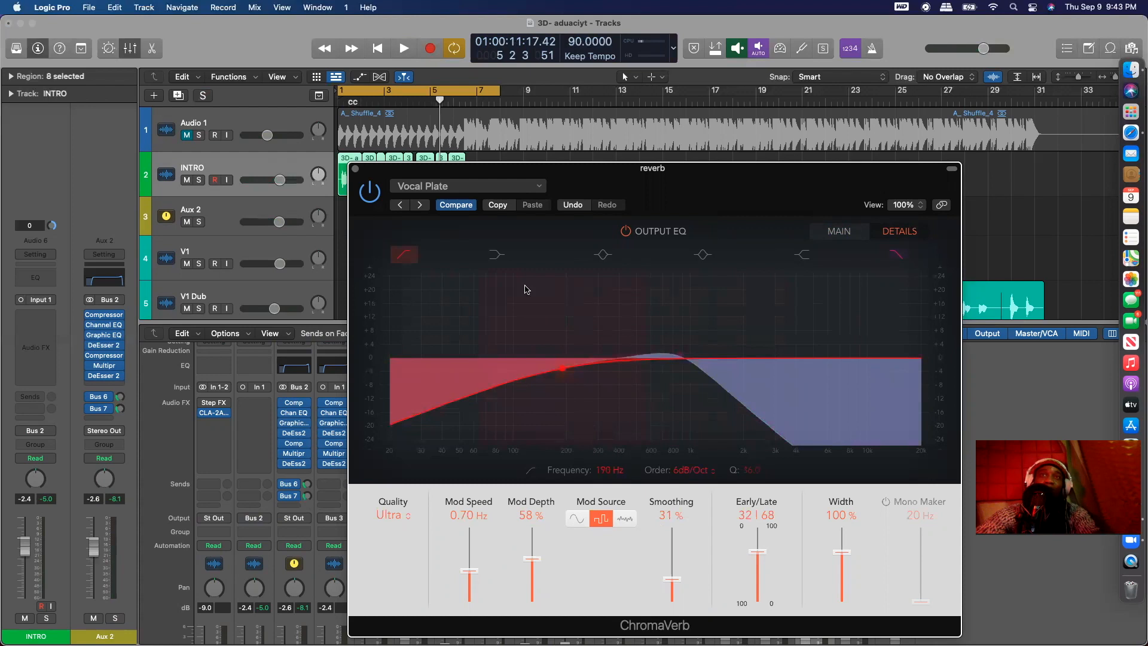
pyautogui.click(497, 256)
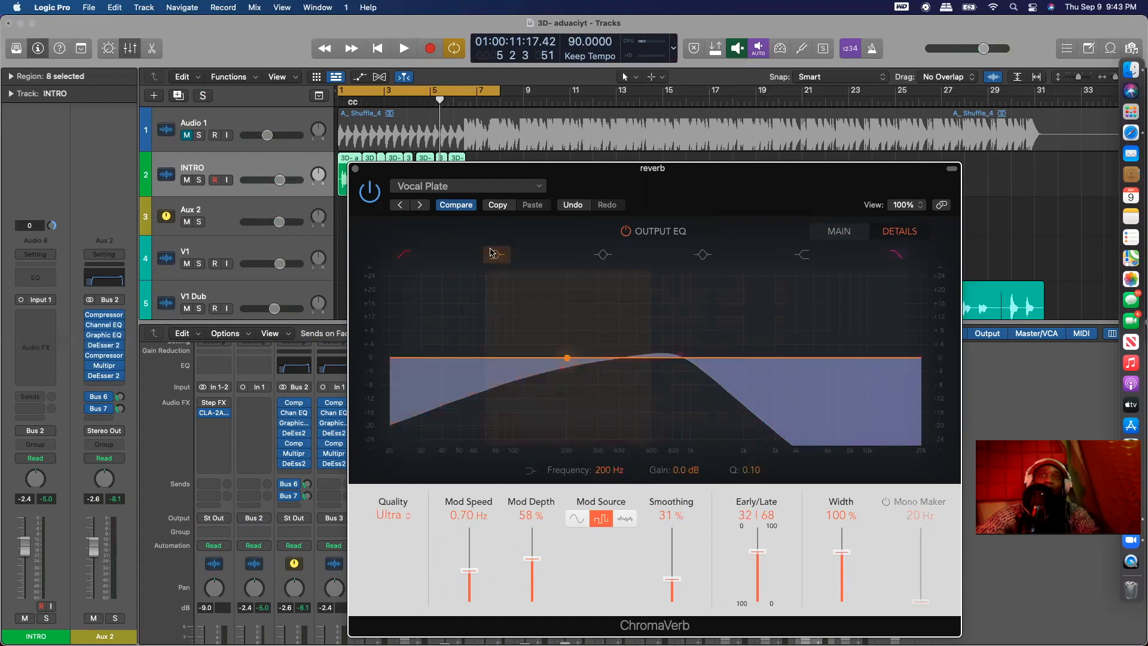
pyautogui.moveTo(564, 371); pyautogui.dragTo(546, 329)
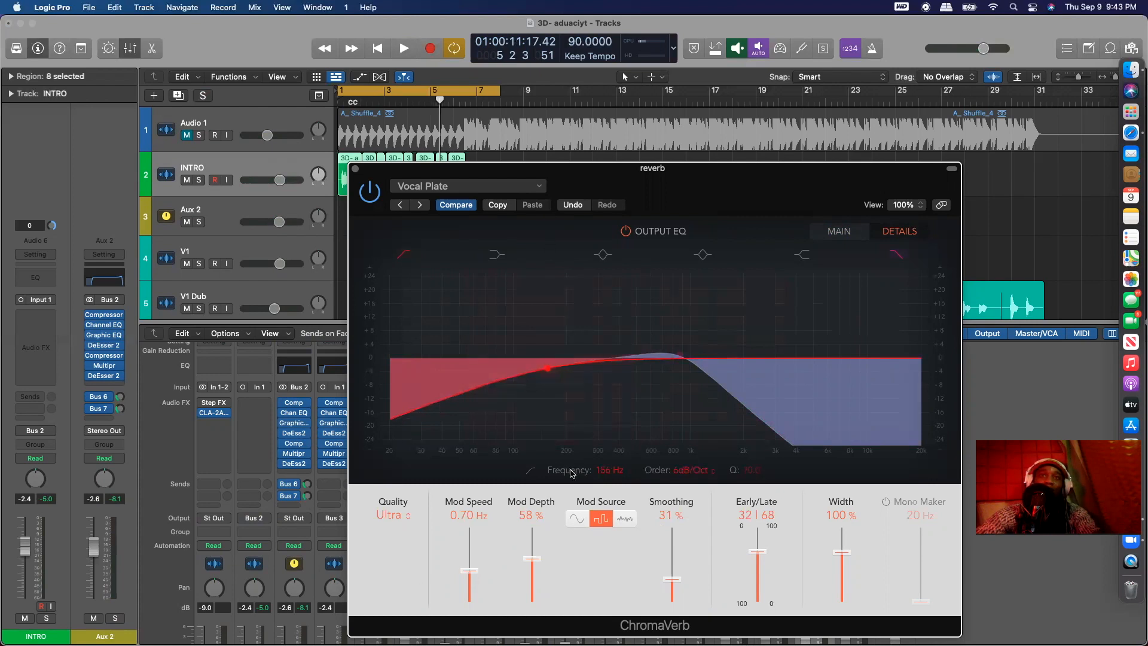
pyautogui.moveTo(612, 471); pyautogui.dragTo(612, 463)
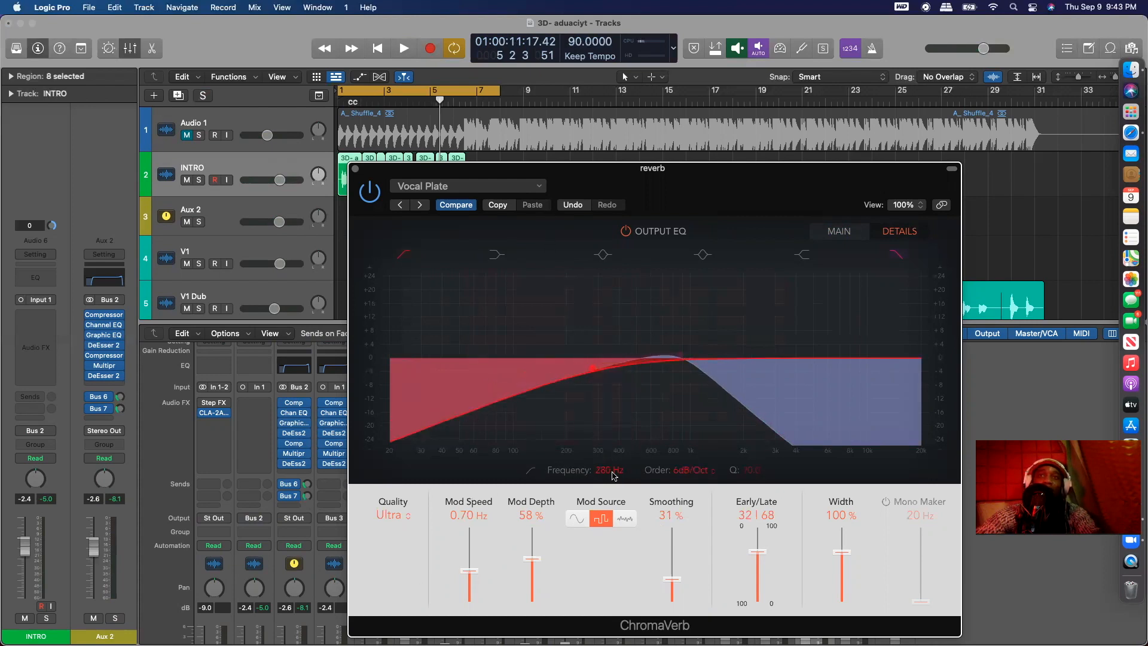
# Step: Set the output EQ's low-cut slope to 12dB/Oct and adjust it to about 230 Hz with a Q of 1.10
pyautogui.click(693, 470)
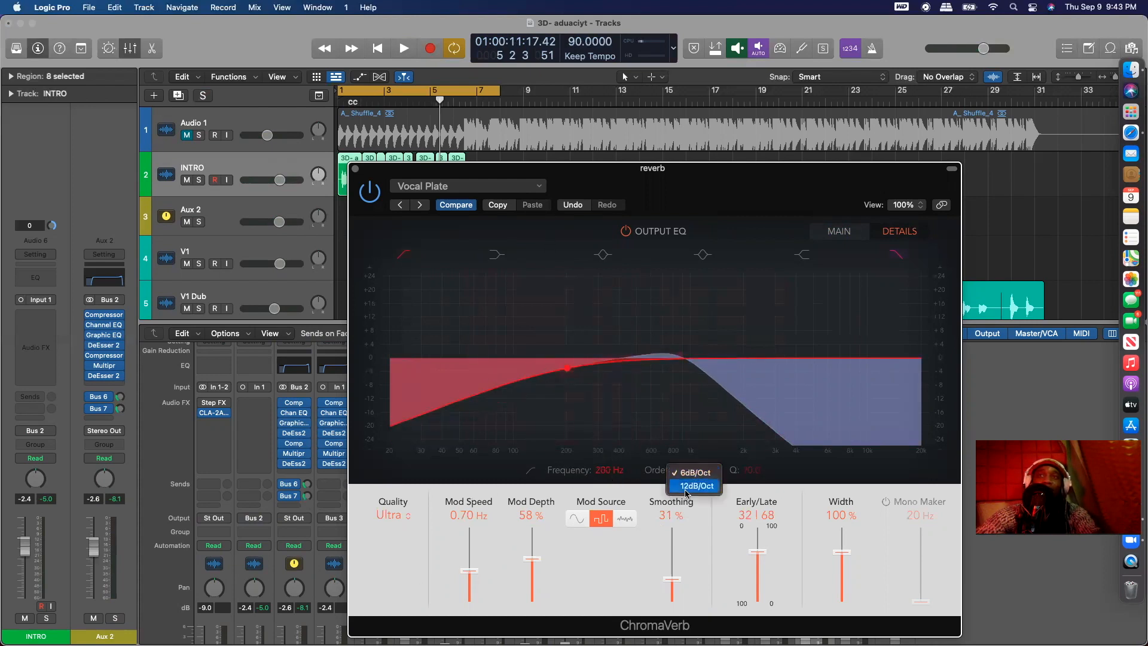
pyautogui.click(689, 487)
pyautogui.moveTo(568, 277); pyautogui.dragTo(577, 357)
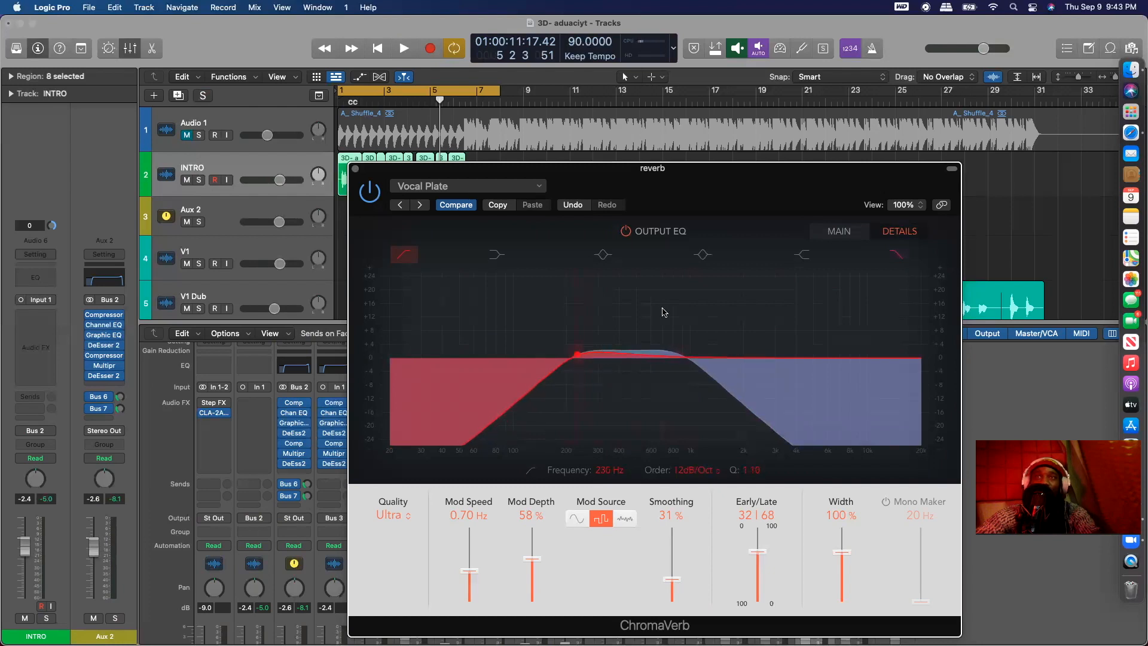
# Step: Enable only the first bell band of the output EQ and boost it by 4.5 dB at about 1060 Hz
pyautogui.click(705, 258)
pyautogui.click(602, 256)
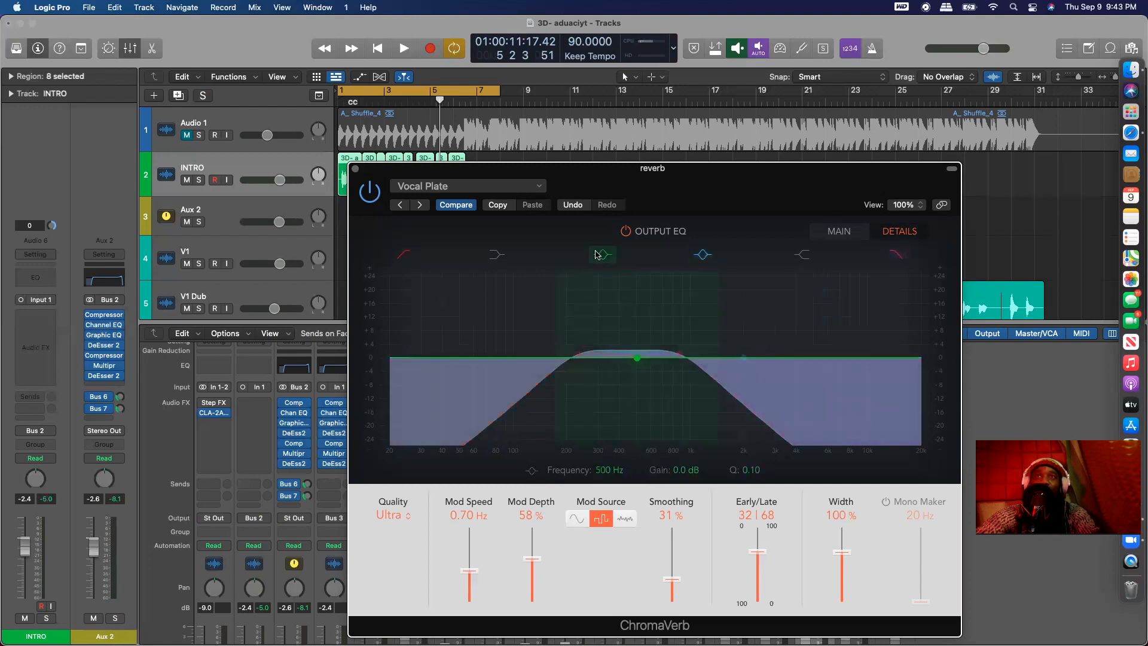
pyautogui.click(705, 256)
pyautogui.moveTo(639, 360); pyautogui.dragTo(698, 345)
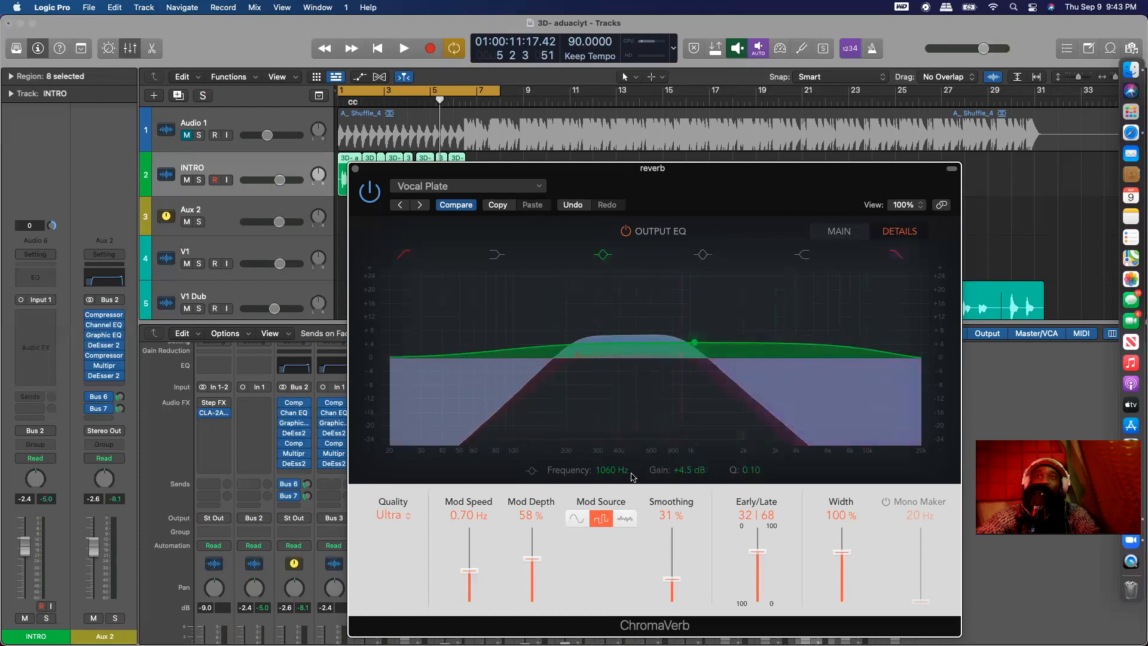
# Step: Narrow the output EQ's first bell band to a Q of 3.60 and move it to about 650 Hz at +6.5 dB
pyautogui.moveTo(694, 342); pyautogui.dragTo(708, 342)
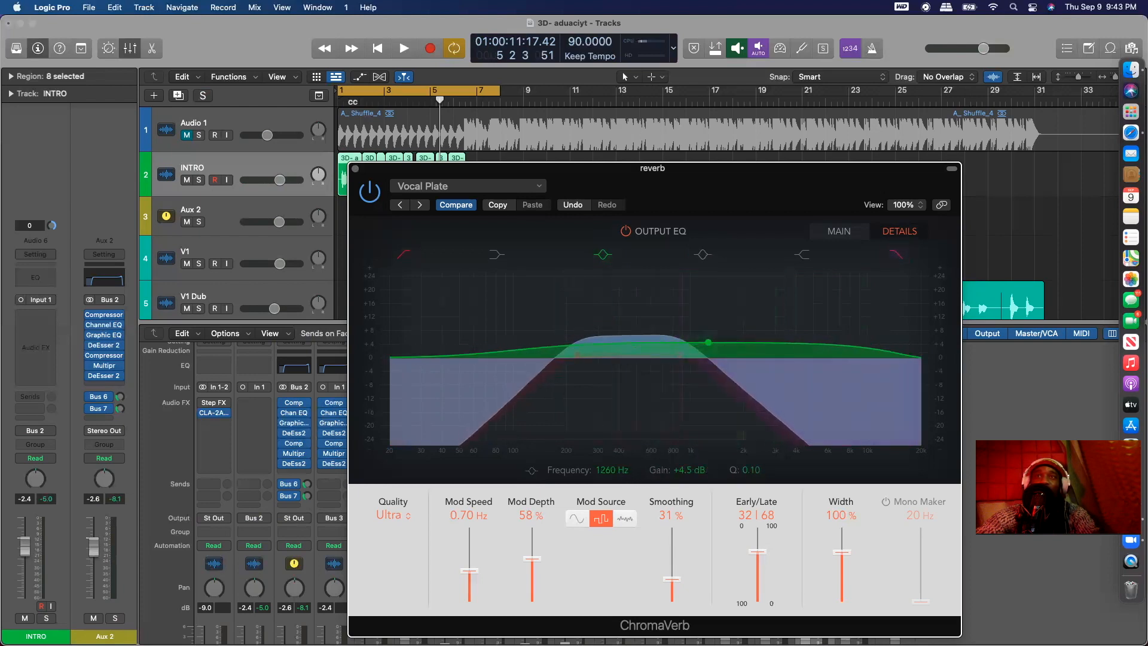
pyautogui.moveTo(689, 472); pyautogui.dragTo(690, 457)
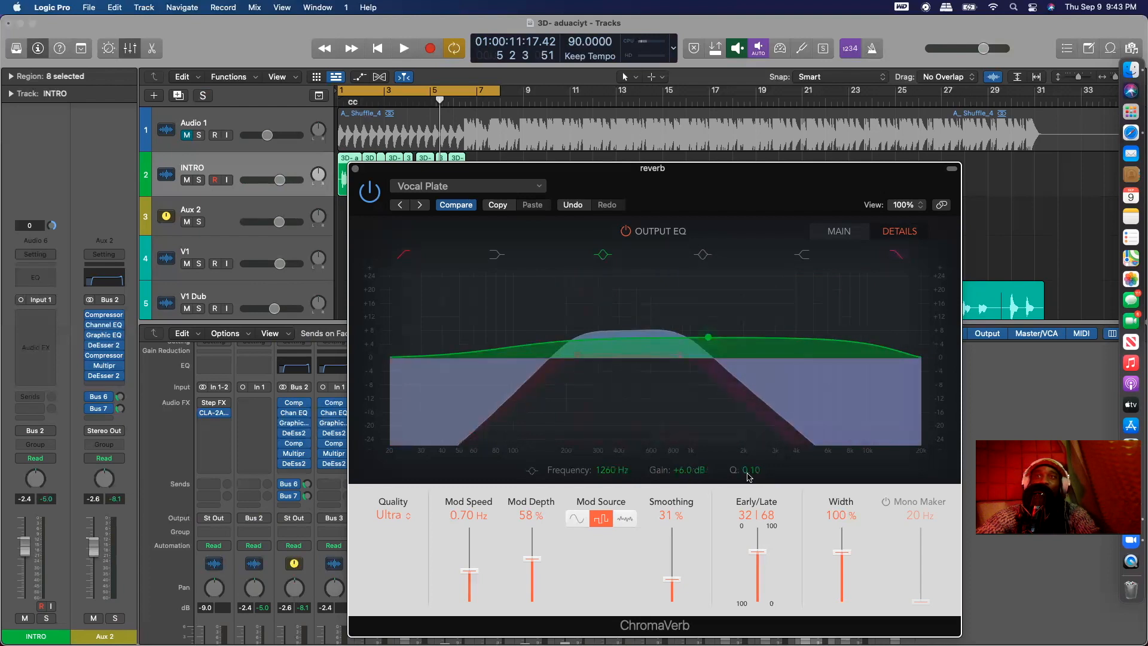
pyautogui.moveTo(747, 470); pyautogui.dragTo(747, 434)
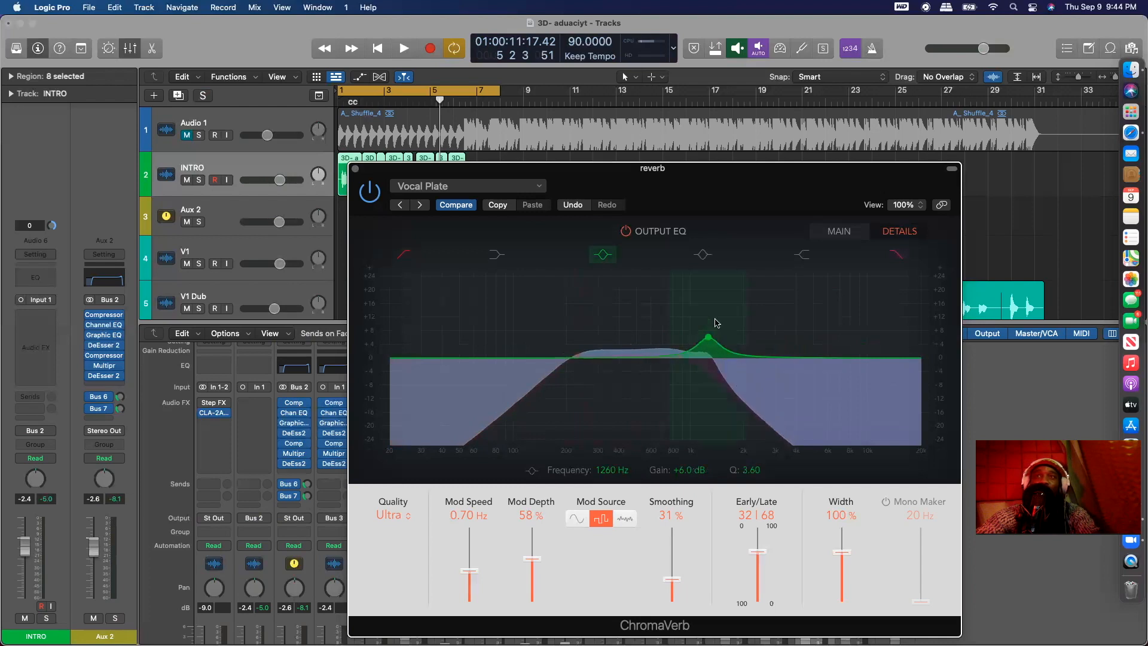
pyautogui.moveTo(711, 336); pyautogui.dragTo(658, 330)
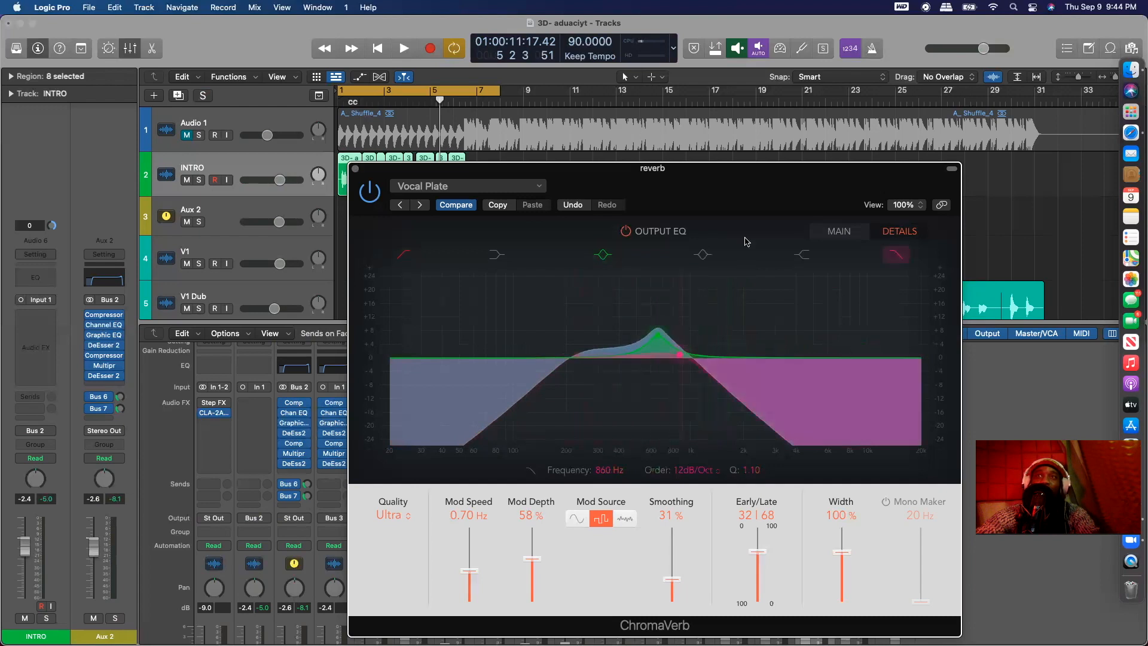
# Step: Compare the reverb with the output EQ off and on during playback, and set the bell band to -6.0 dB at about 790 Hz
pyautogui.press('space')
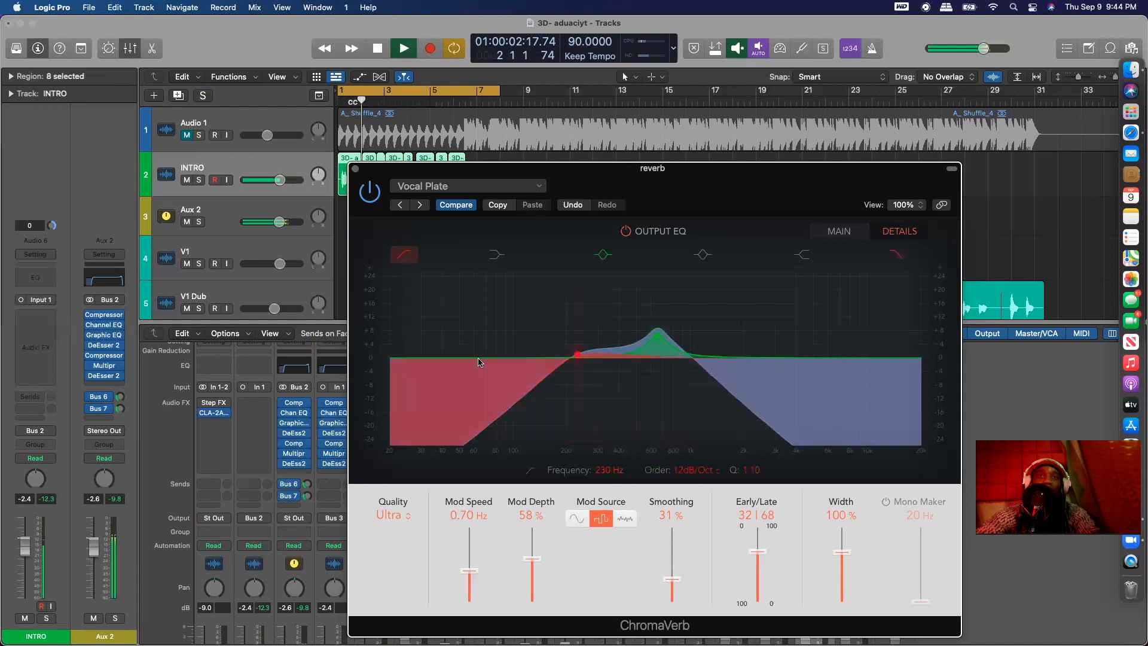
pyautogui.click(626, 231)
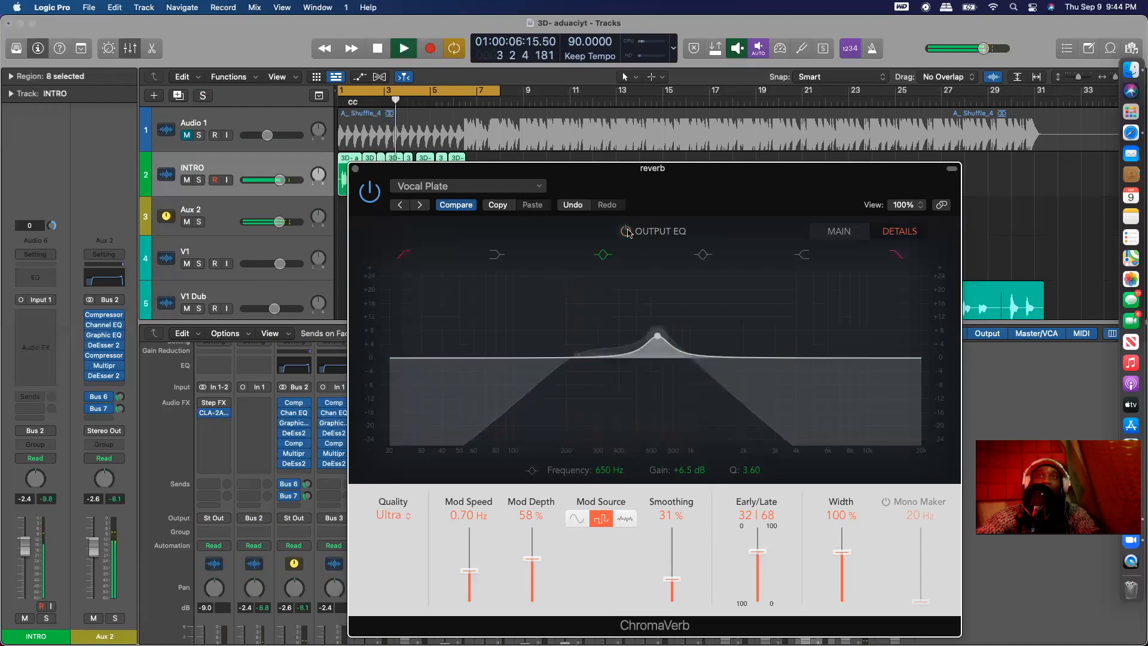
pyautogui.click(626, 231)
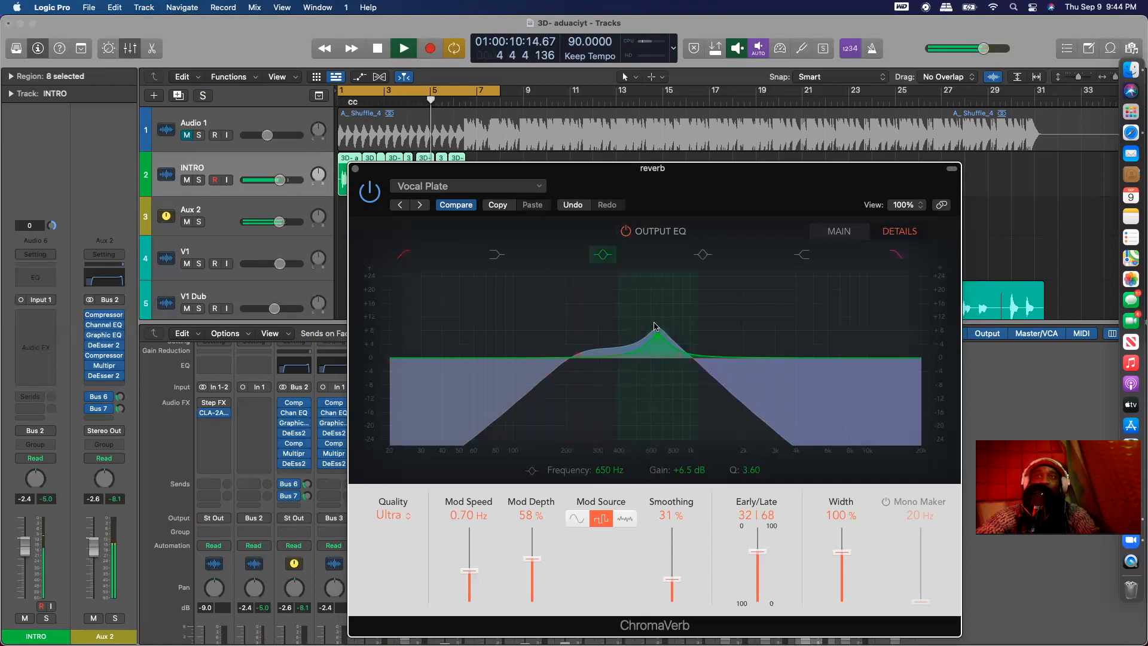
pyautogui.moveTo(658, 332); pyautogui.dragTo(673, 379)
pyautogui.press('space')
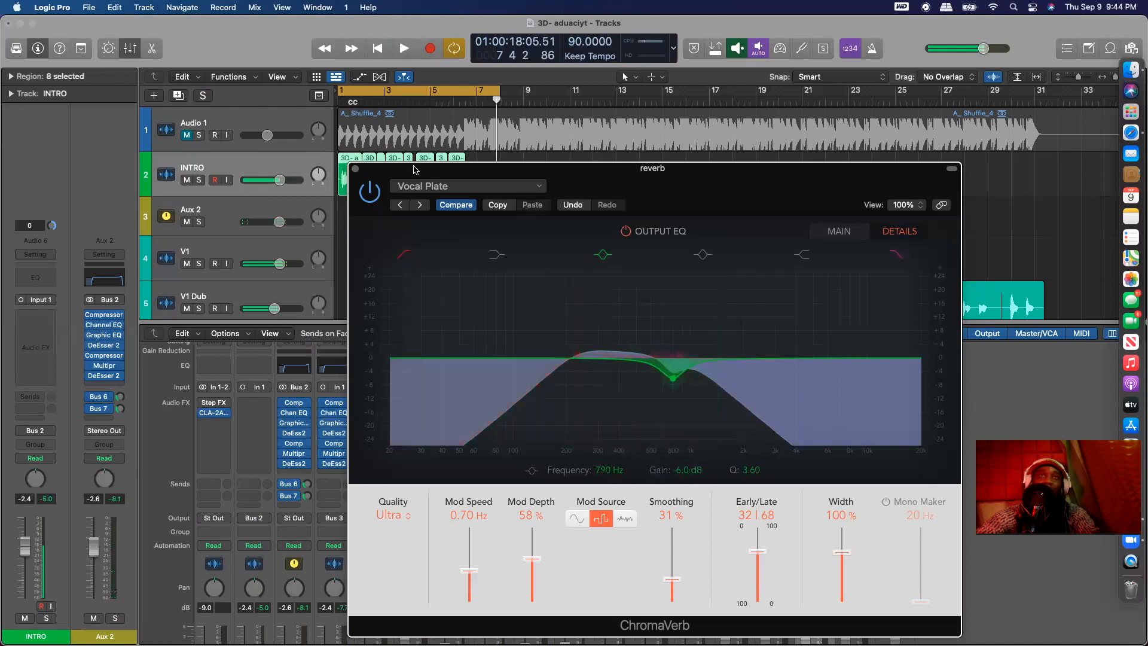
# Step: Close the reverb window, unmute the Audio 1 track and play the song from the beginning
pyautogui.press('super+w')
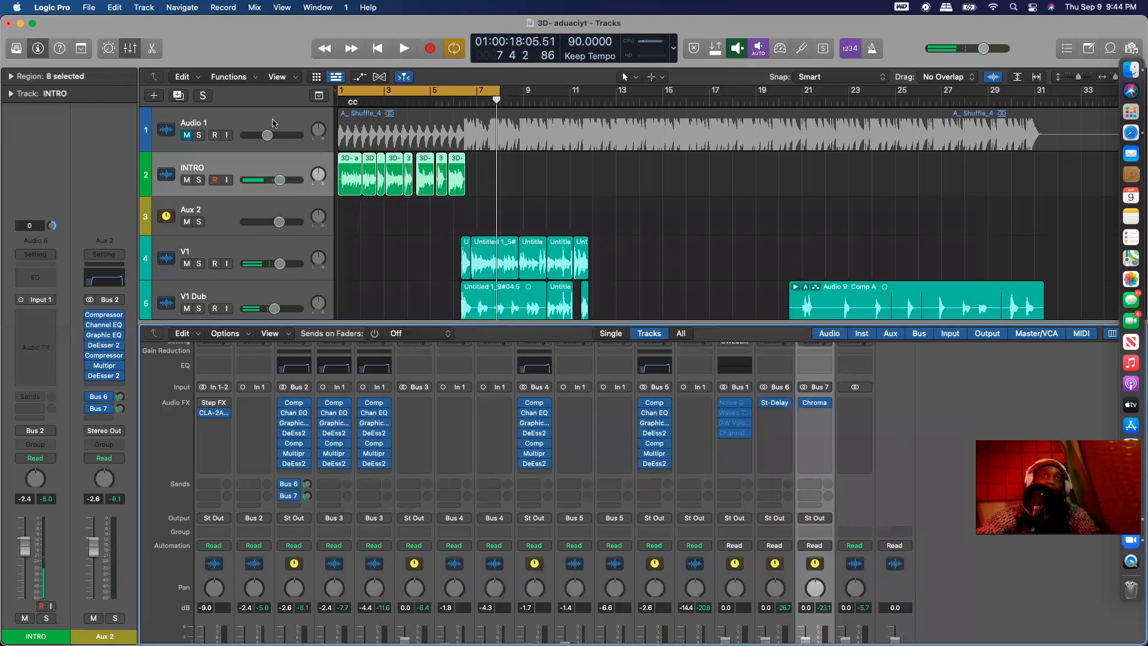
pyautogui.click(188, 135)
pyautogui.press('Return')
pyautogui.press('space')
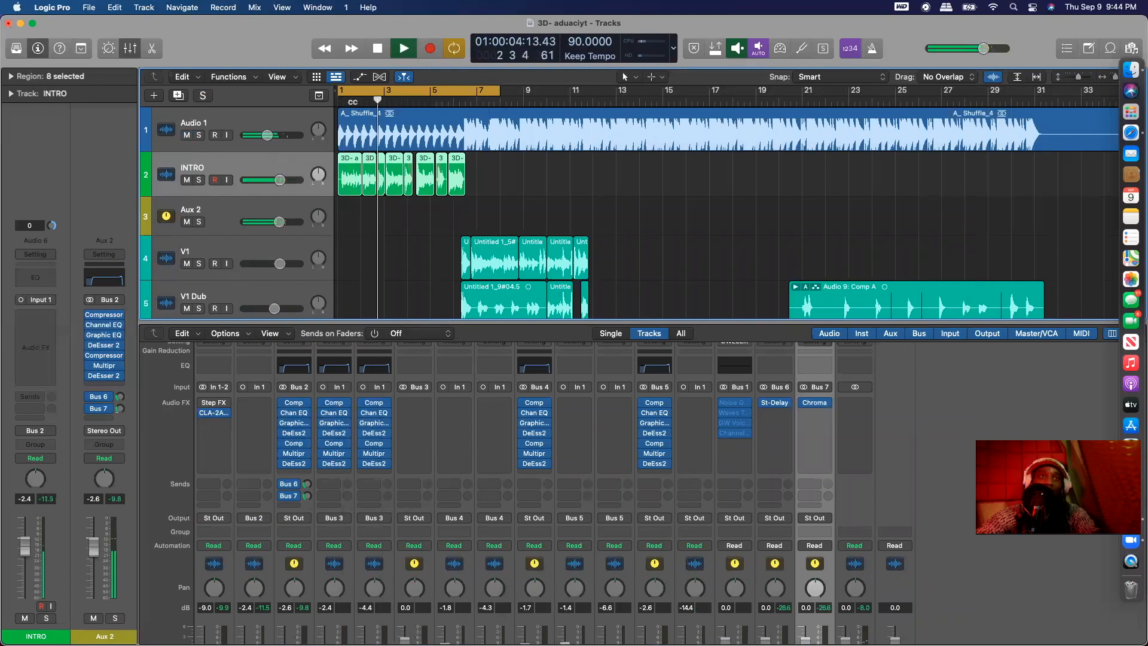
# Step: Lower Aux 2's Bus 7 send slightly, listen through the end of the intro and stop playback
pyautogui.moveTo(119, 410); pyautogui.dragTo(117, 414)
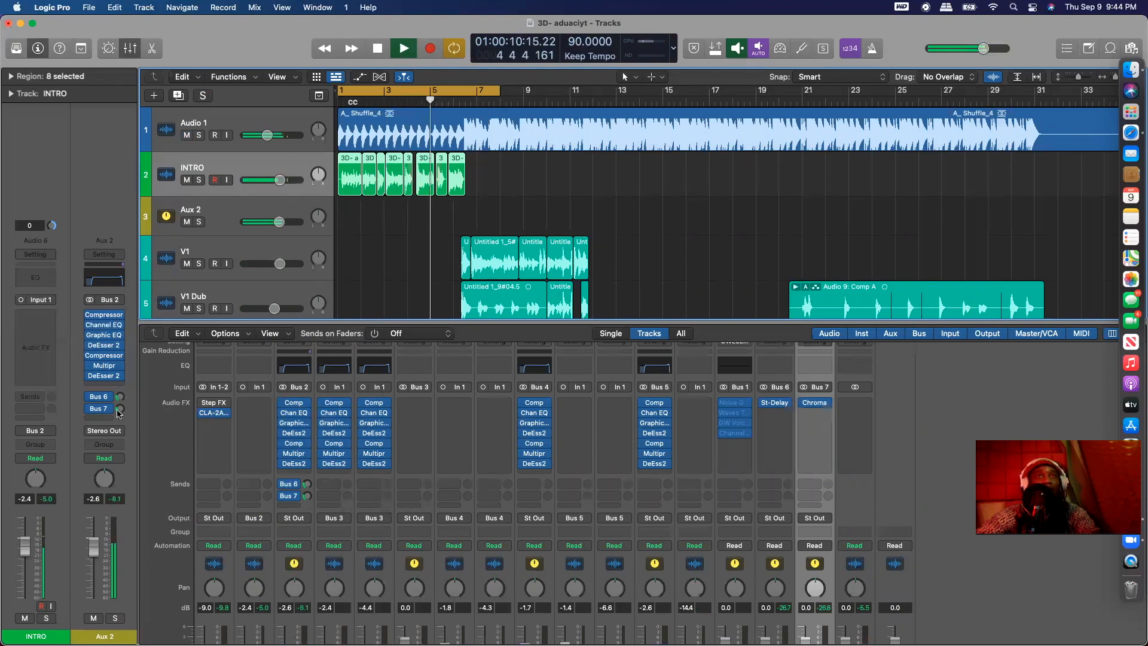
pyautogui.scroll(-3, 525, 216)
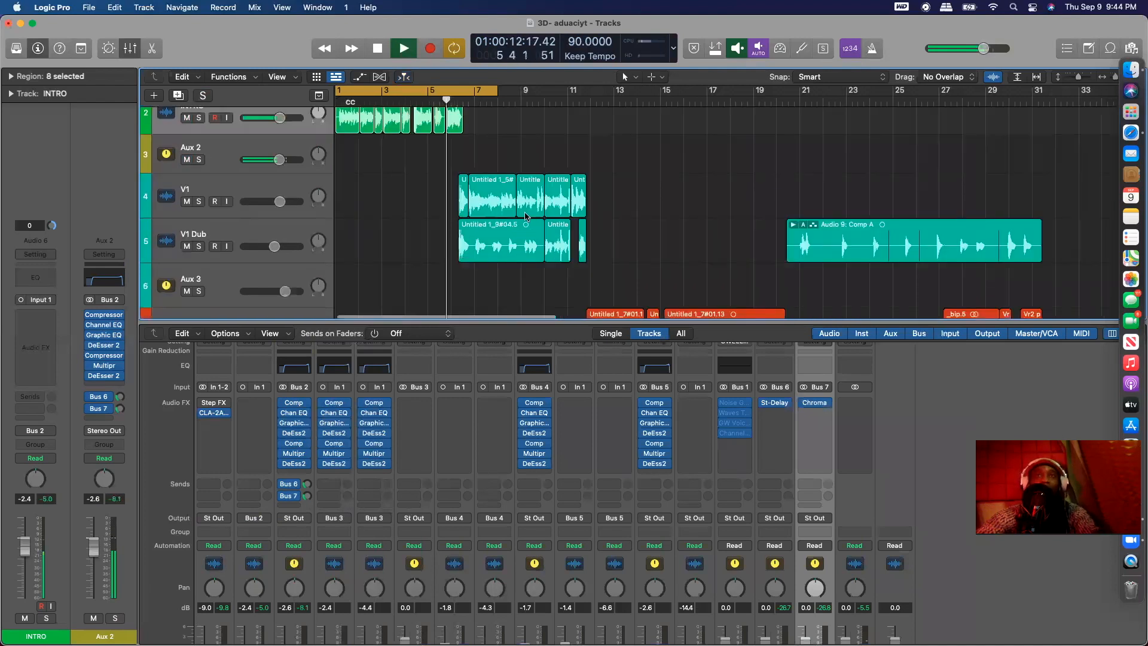
pyautogui.scroll(2, 525, 216)
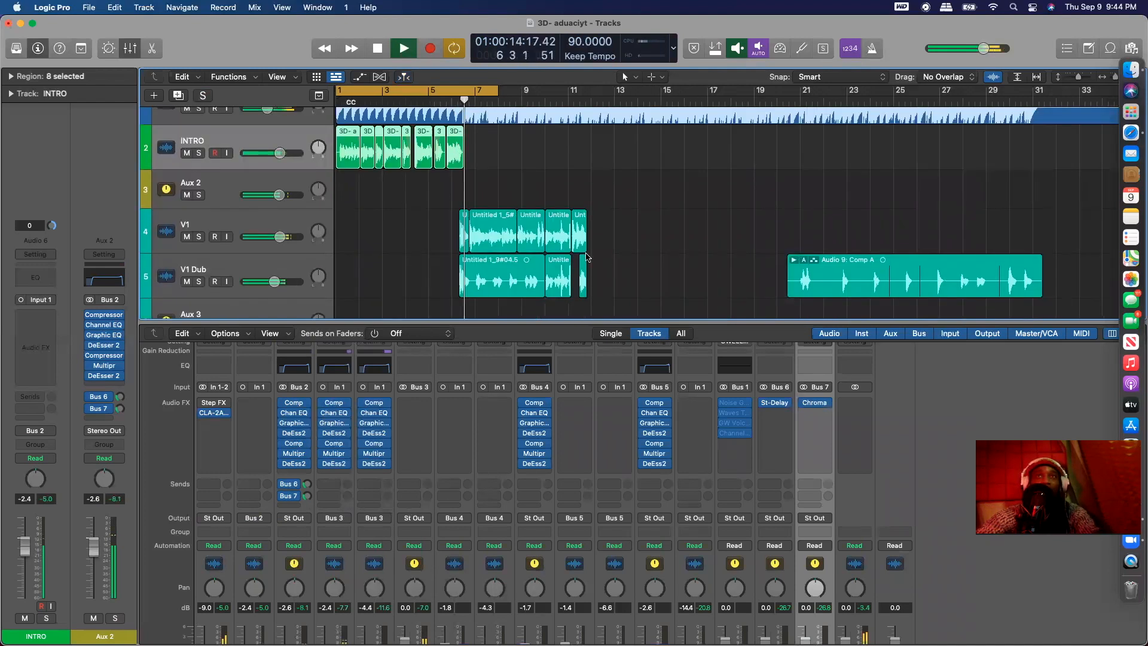
pyautogui.press('space')
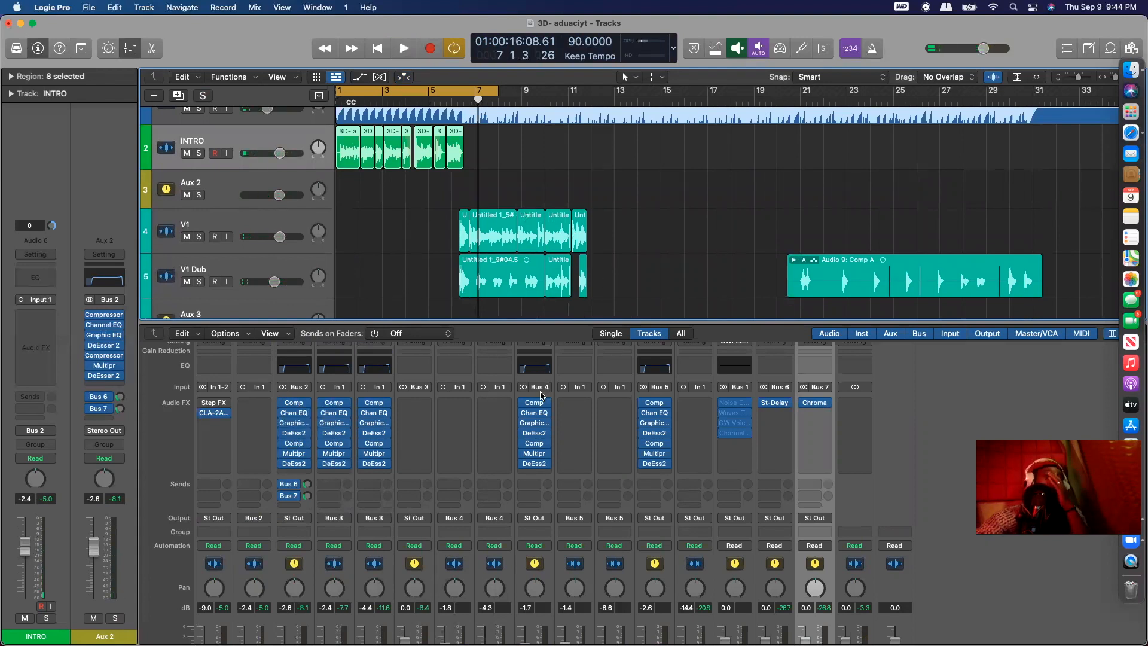
pyautogui.click(822, 413)
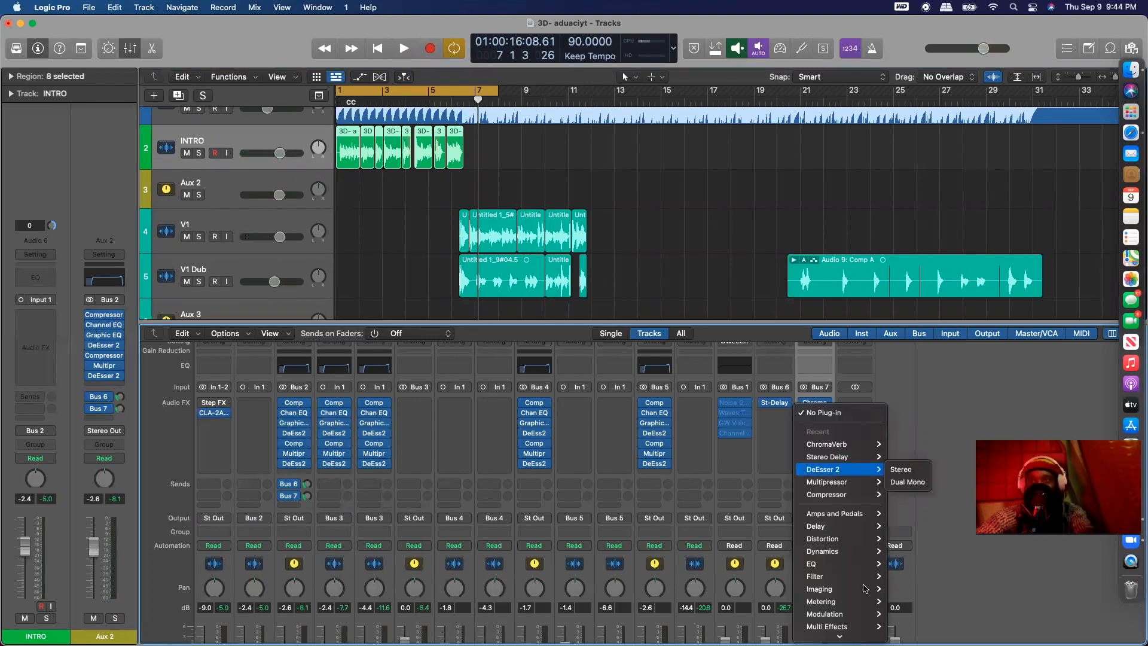
pyautogui.moveTo(869, 566)
pyautogui.click(938, 547)
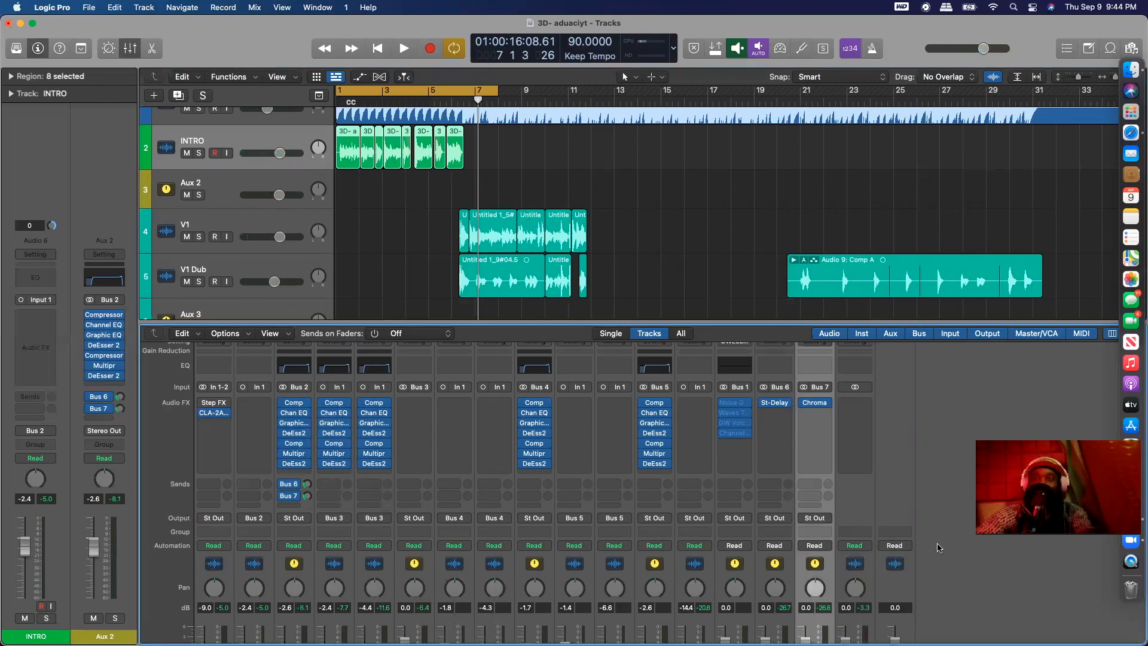
# Step: Insert a stereo Linear Phase EQ after ChromaVerb on the reverb channel
pyautogui.click(818, 412)
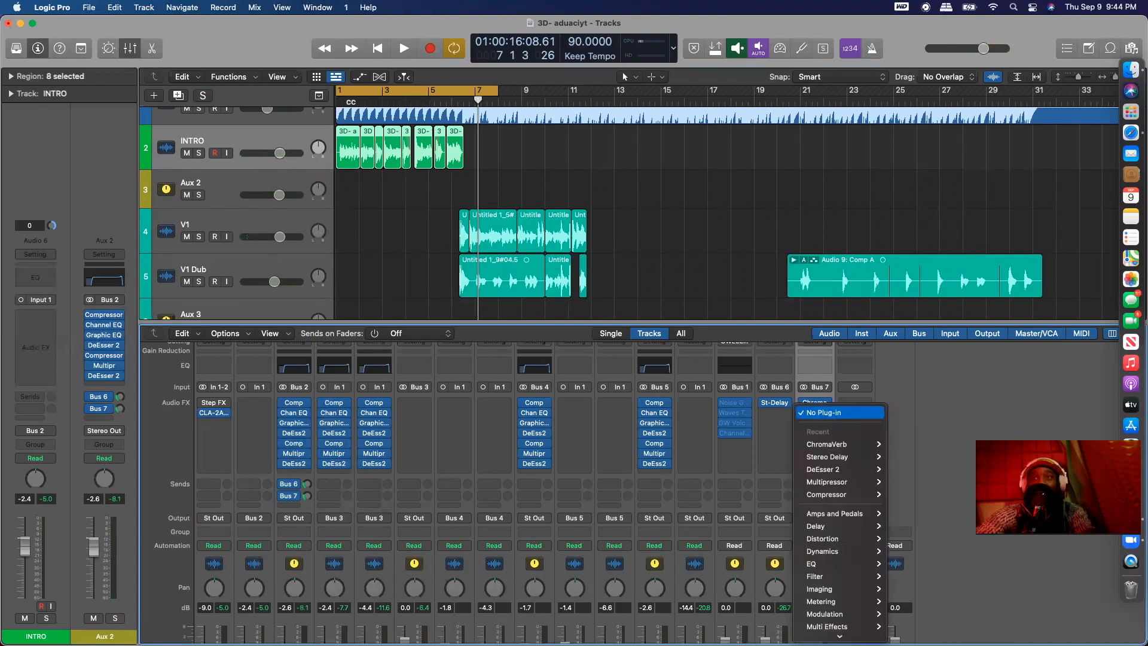
pyautogui.moveTo(883, 565)
pyautogui.moveTo(921, 579)
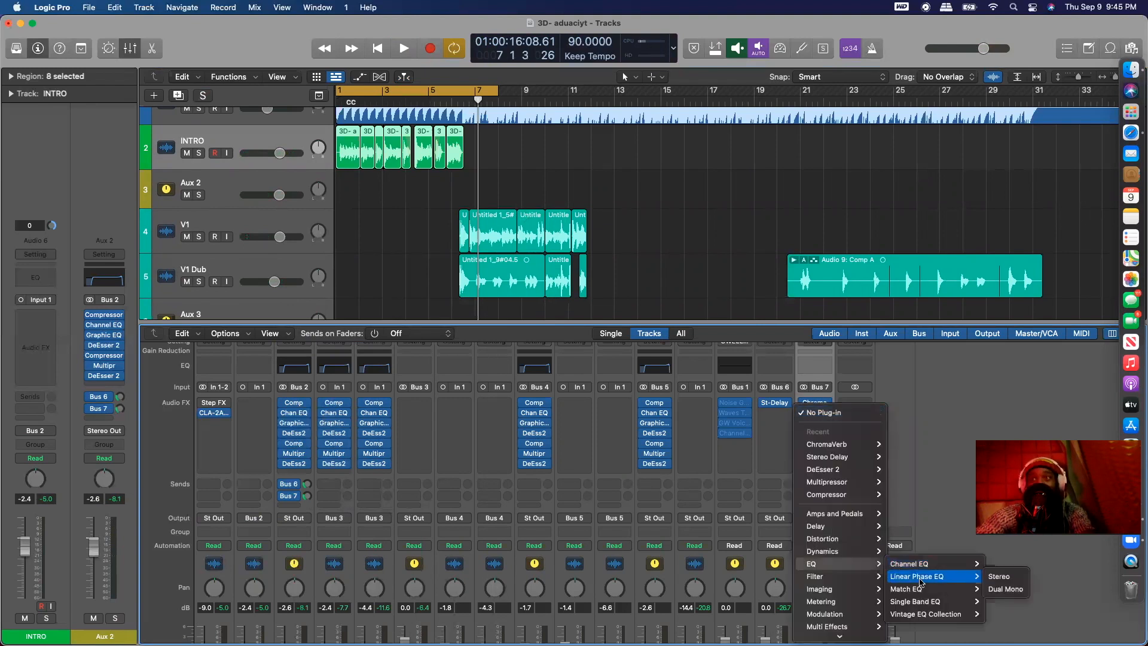
pyautogui.click(998, 578)
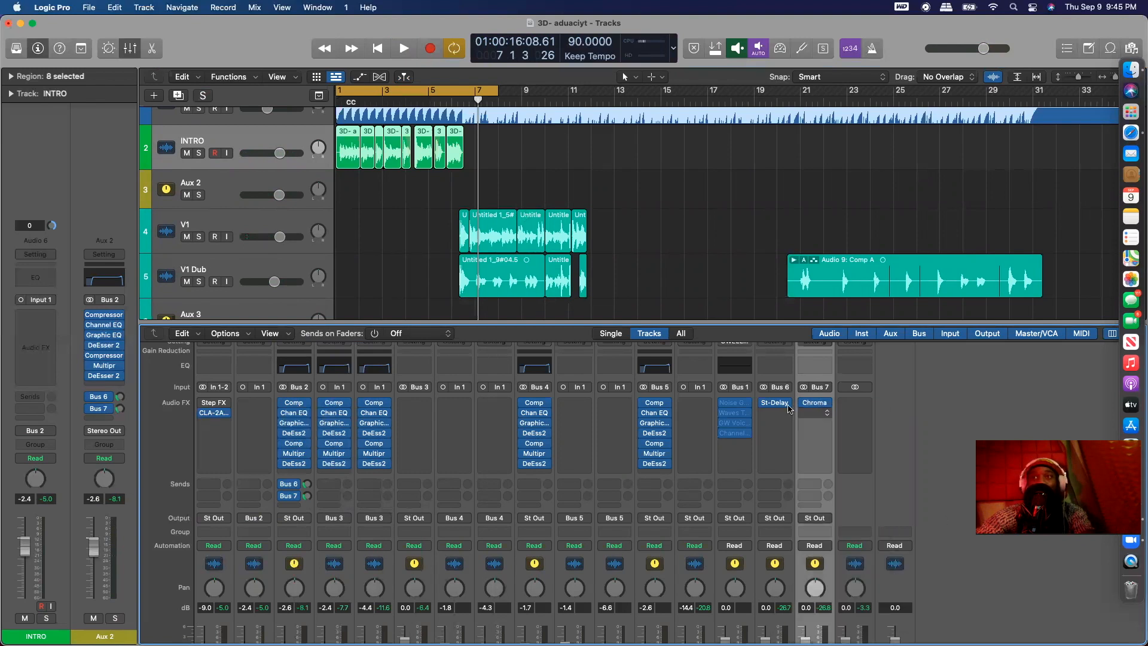
# Step: In the Linear Phase EQ, turn on the low cut at about 135 Hz and set the high cut to about 2860 Hz with a Q of 0.79
pyautogui.click(389, 231)
pyautogui.moveTo(373, 332); pyautogui.dragTo(521, 326)
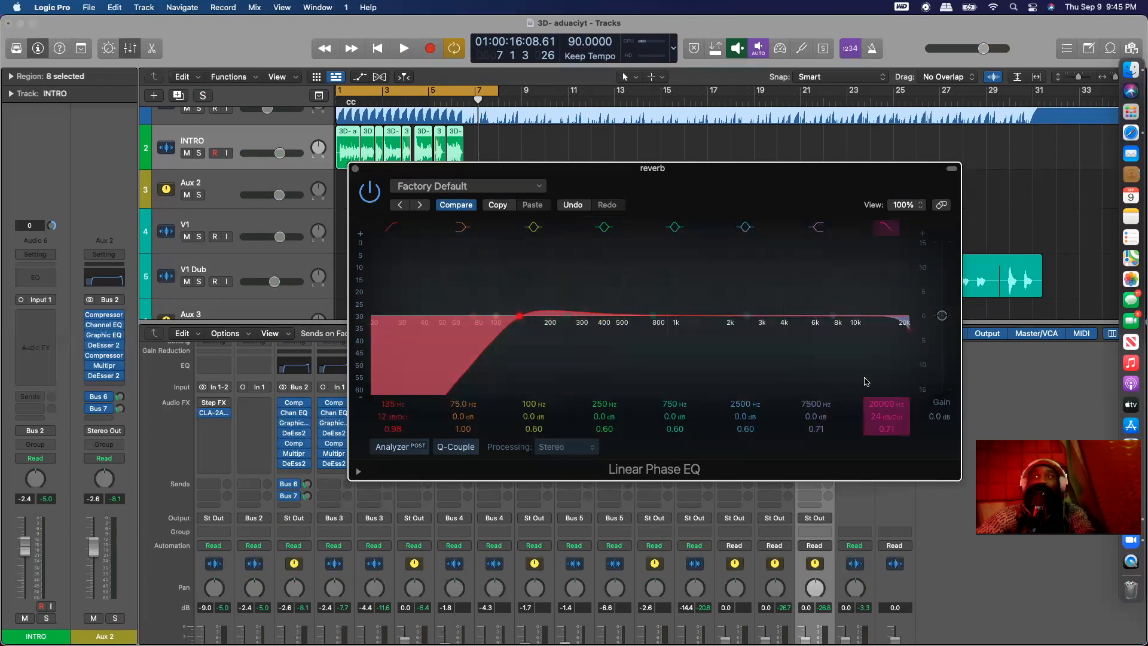
pyautogui.moveTo(909, 335); pyautogui.dragTo(759, 384)
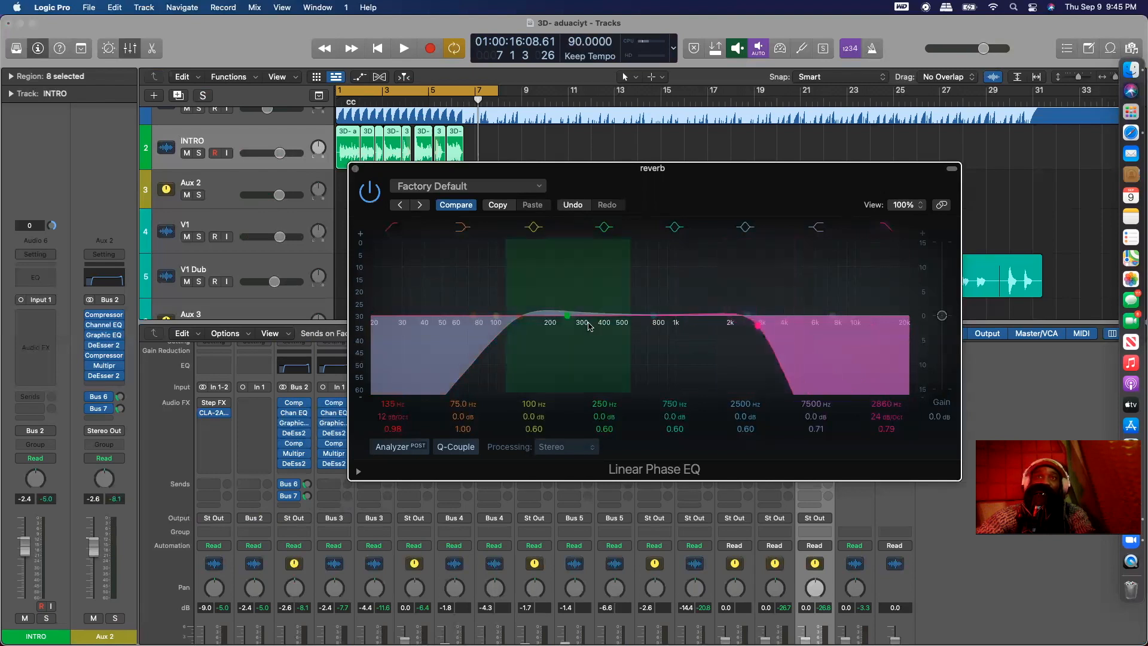
# Step: Move the 250 Hz bell band to about 1630 Hz at -3.0 dB, and turn off the 100 Hz and 750 Hz bands
pyautogui.moveTo(566, 317); pyautogui.dragTo(567, 317)
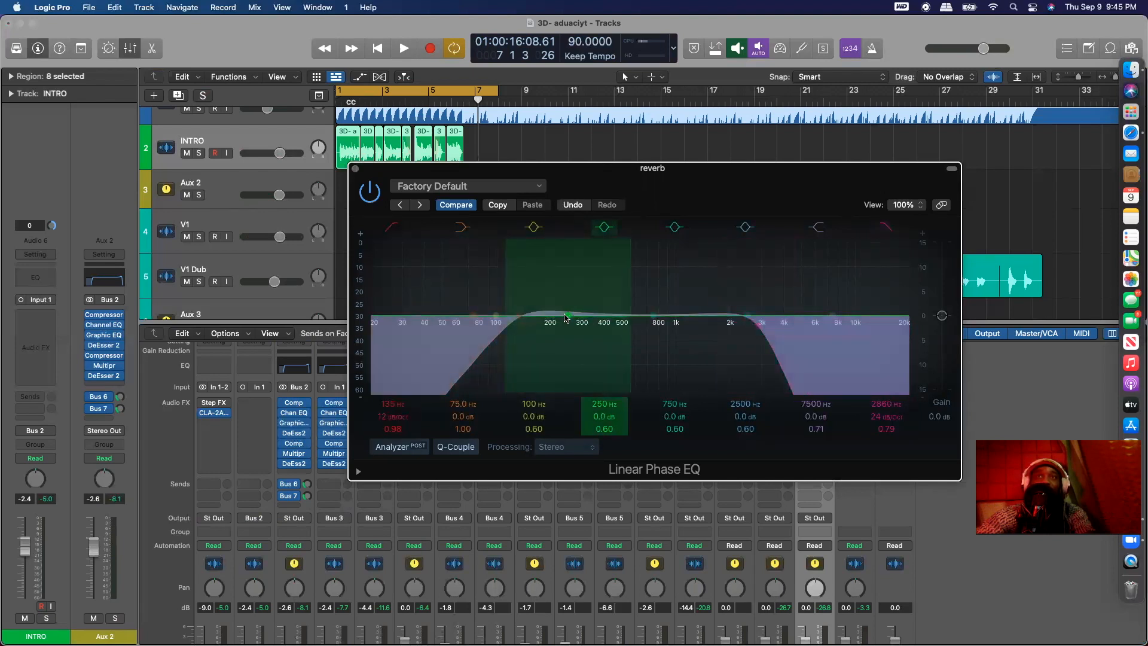
pyautogui.moveTo(567, 312); pyautogui.dragTo(567, 316)
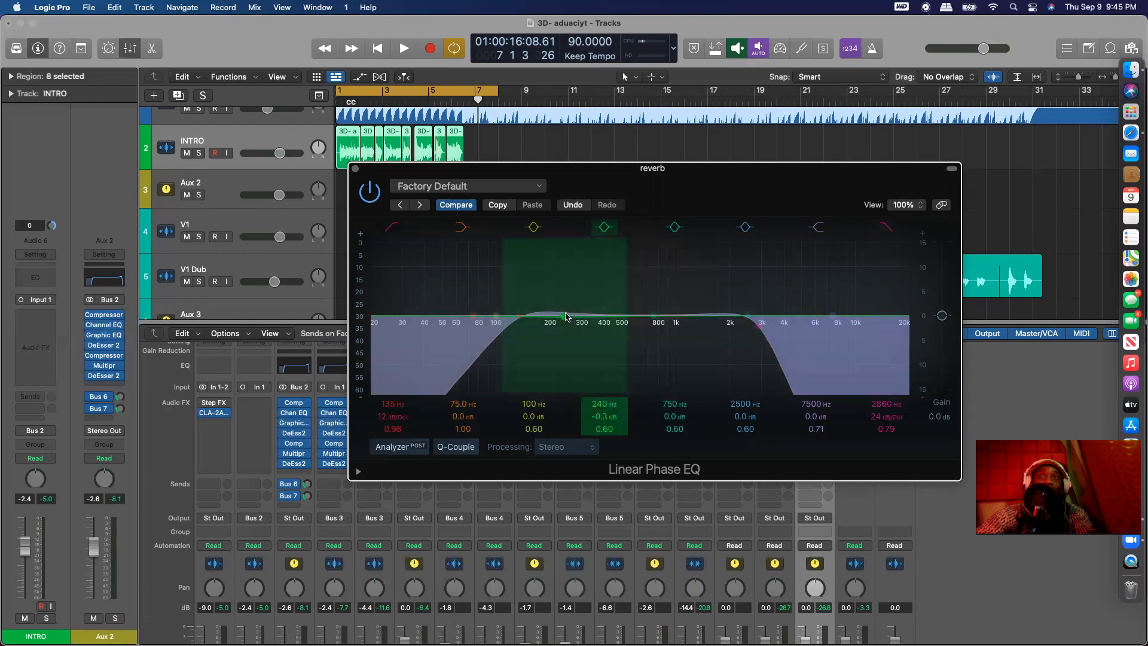
pyautogui.click(534, 227)
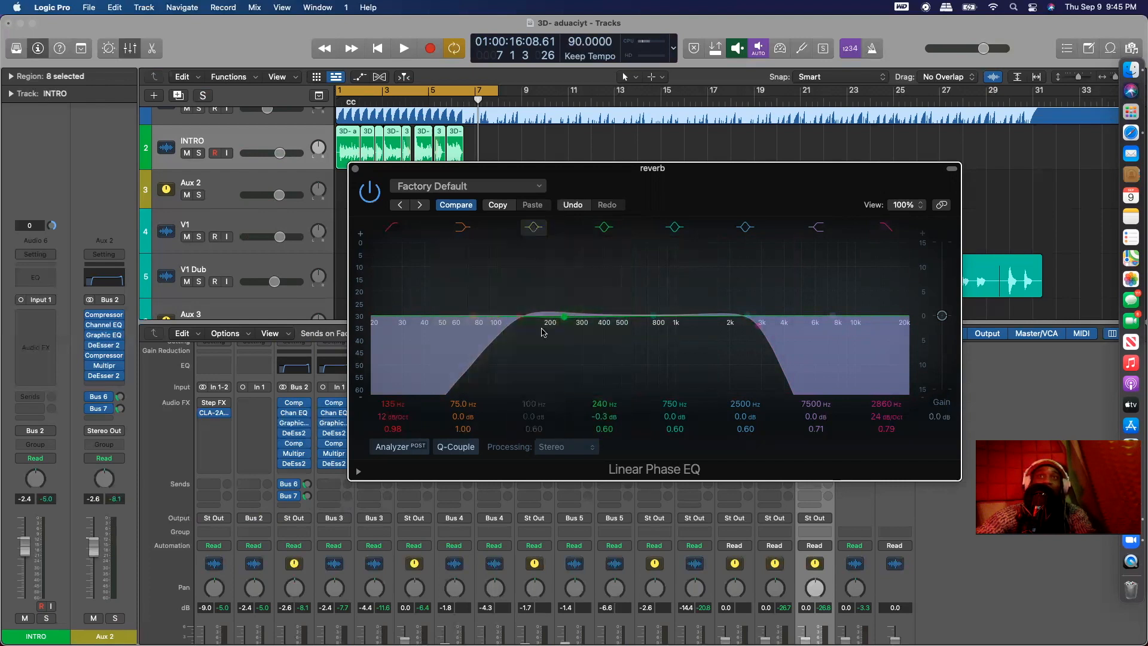
pyautogui.moveTo(562, 318); pyautogui.dragTo(709, 332)
pyautogui.click(674, 226)
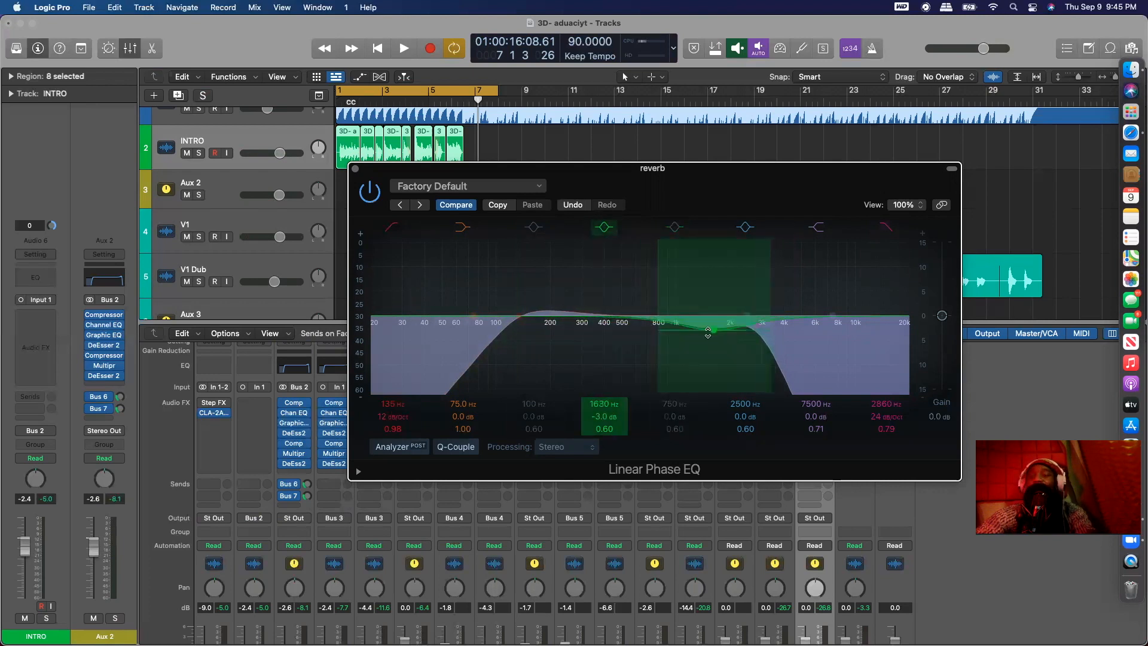
# Step: Play the intro to hear the filtered reverb, close the EQ window and stop playback
pyautogui.press('space')
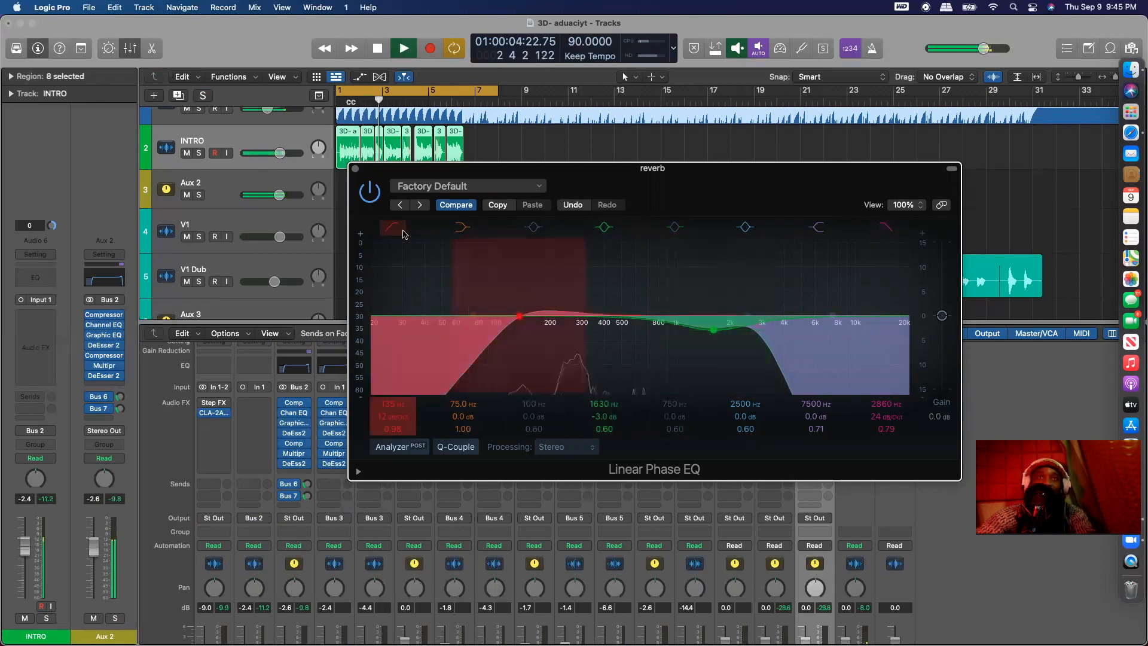
pyautogui.click(353, 170)
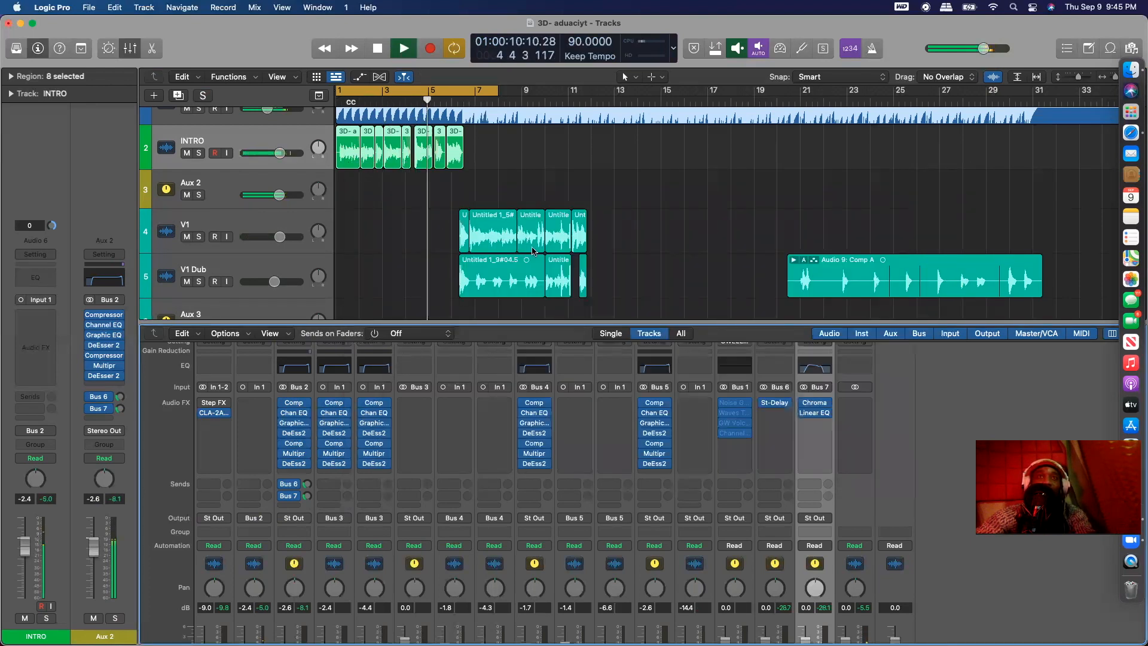
pyautogui.hscroll(-1, 540, 251)
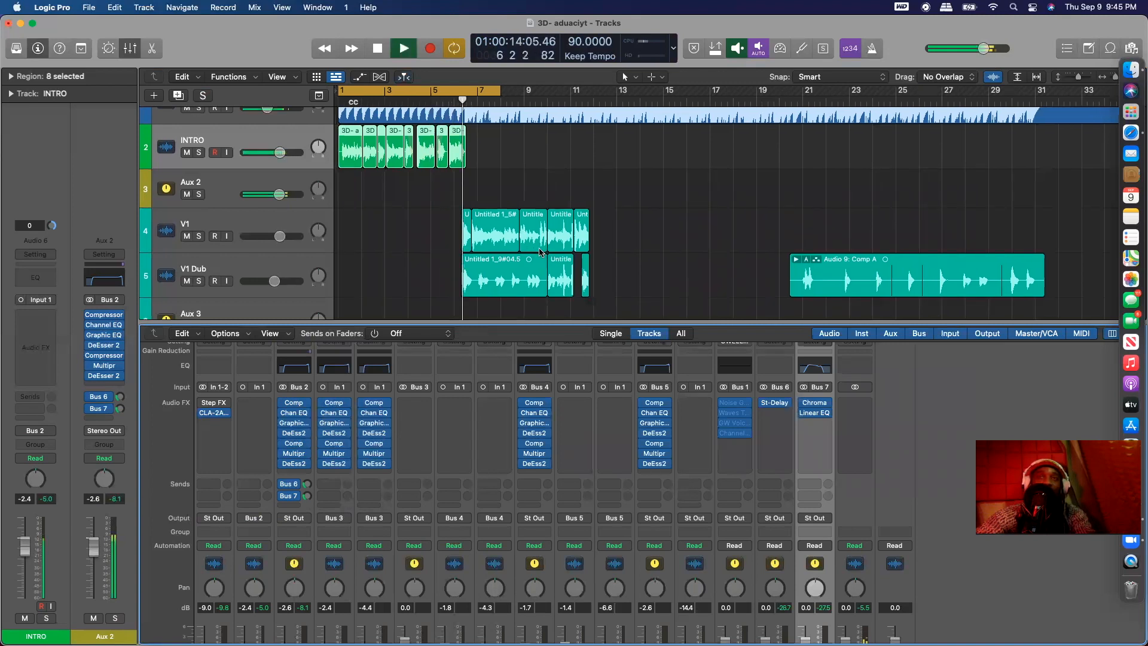
pyautogui.press('space')
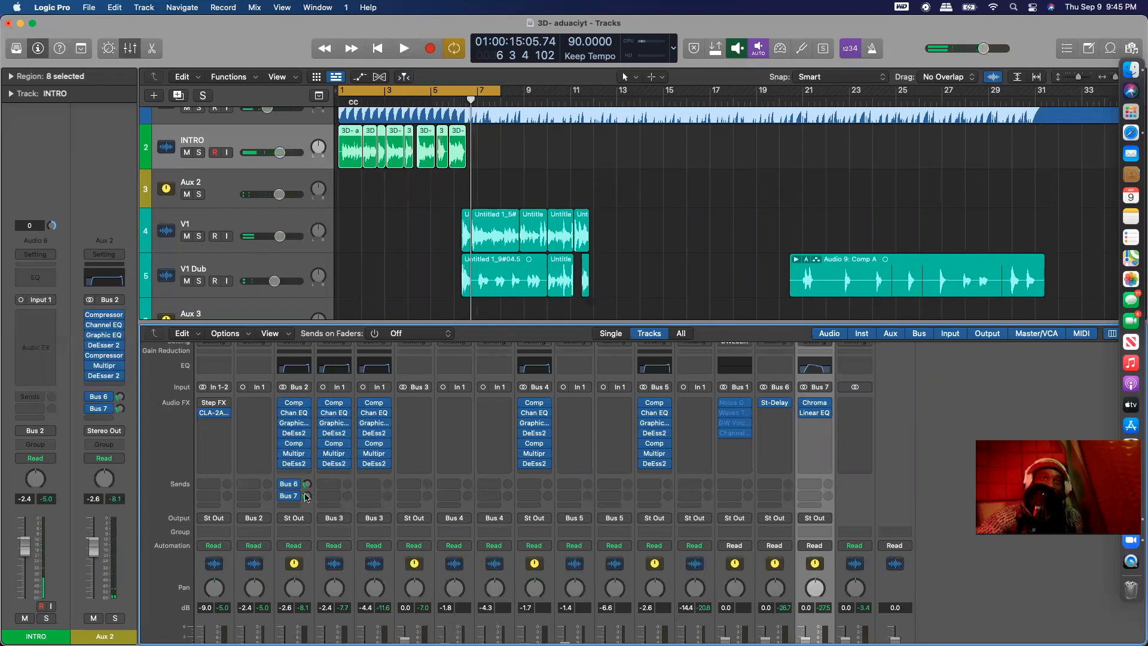
# Step: Set Aux 2's Bus 7 send to about -20.9 dB, and fine-tune it while the intro plays
pyautogui.moveTo(305, 500); pyautogui.dragTo(305, 497)
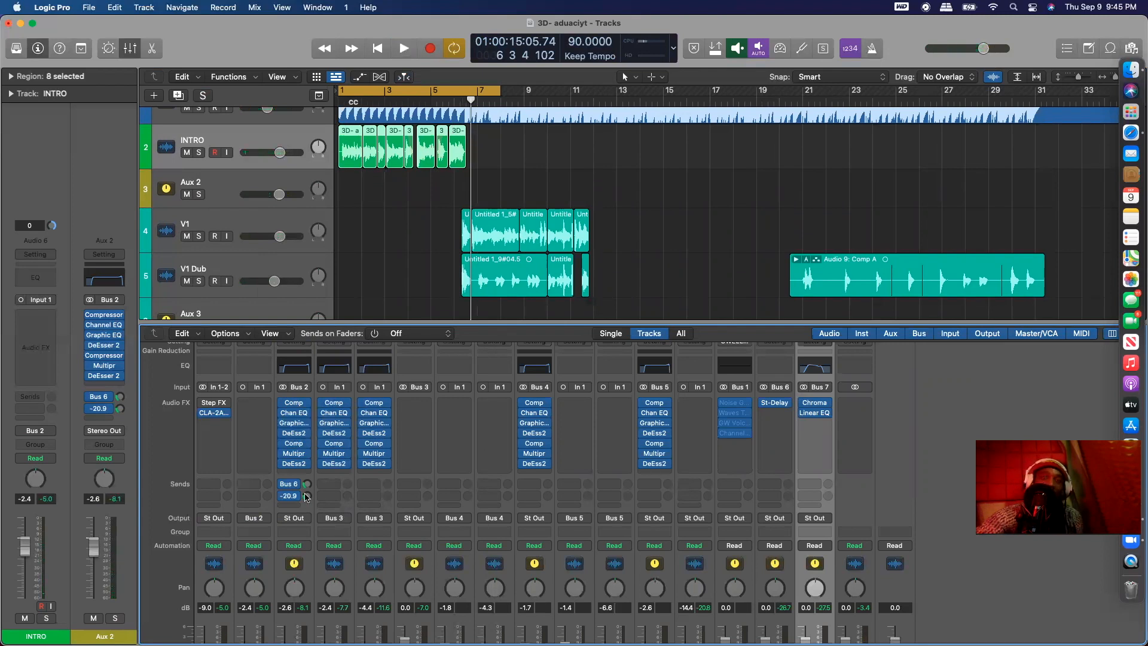
pyautogui.press('space')
pyautogui.moveTo(305, 500); pyautogui.dragTo(306, 498)
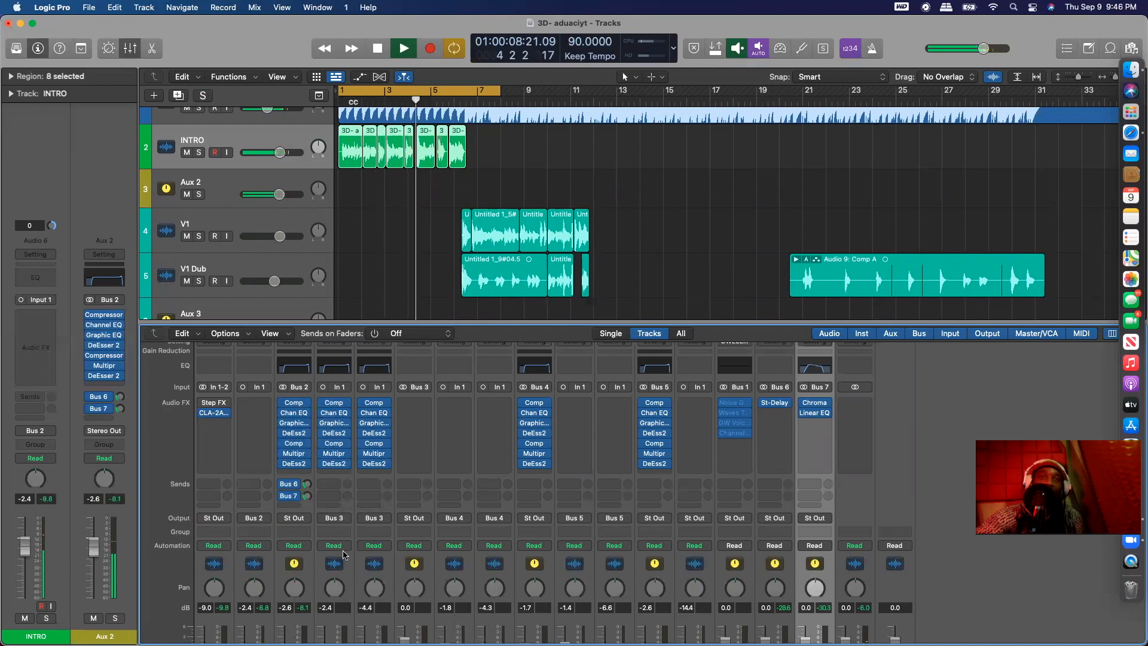
# Step: Raise the Aux 2 fader to -1.9 dB in the mixer and stop playback
pyautogui.scroll(-3, 343, 554)
pyautogui.scroll(-4, 297, 558)
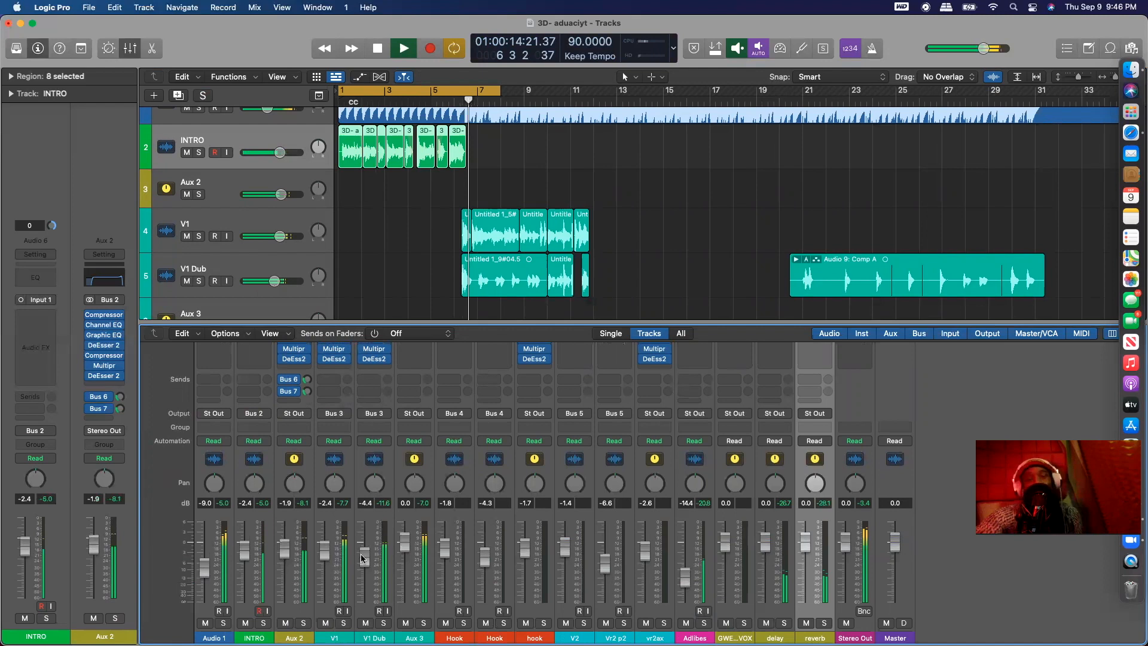
pyautogui.press('space')
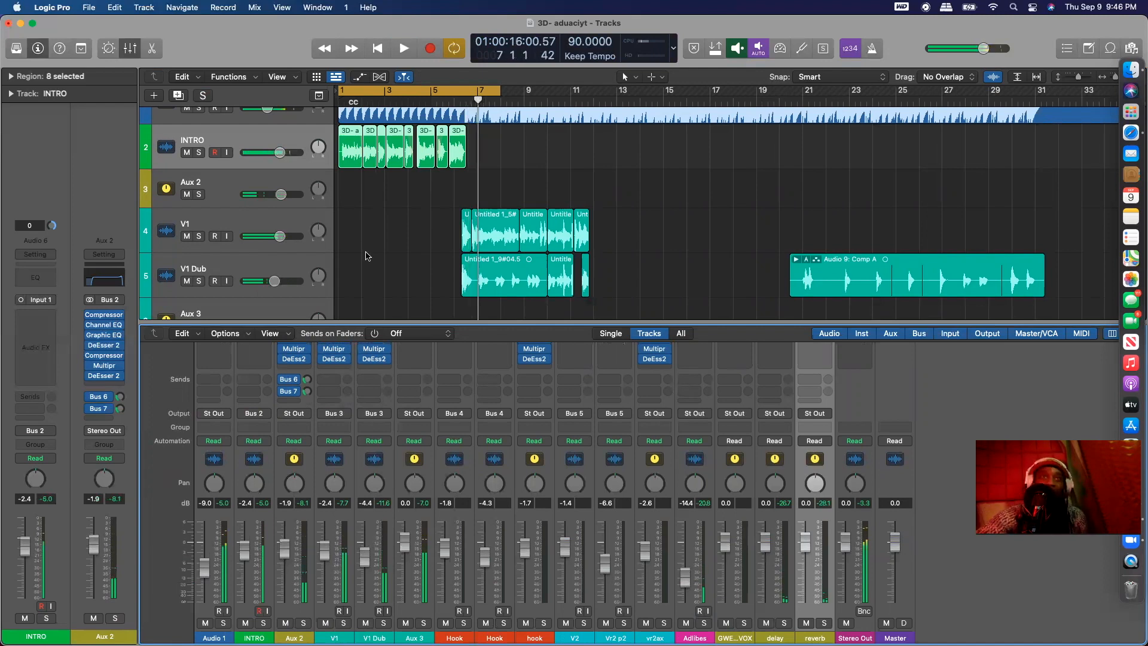
# Step: Play the intro while bypassing and re-enabling Aux 2's Bus 6 and Bus 7 sends to compare the sound, and stop playback
pyautogui.press('space')
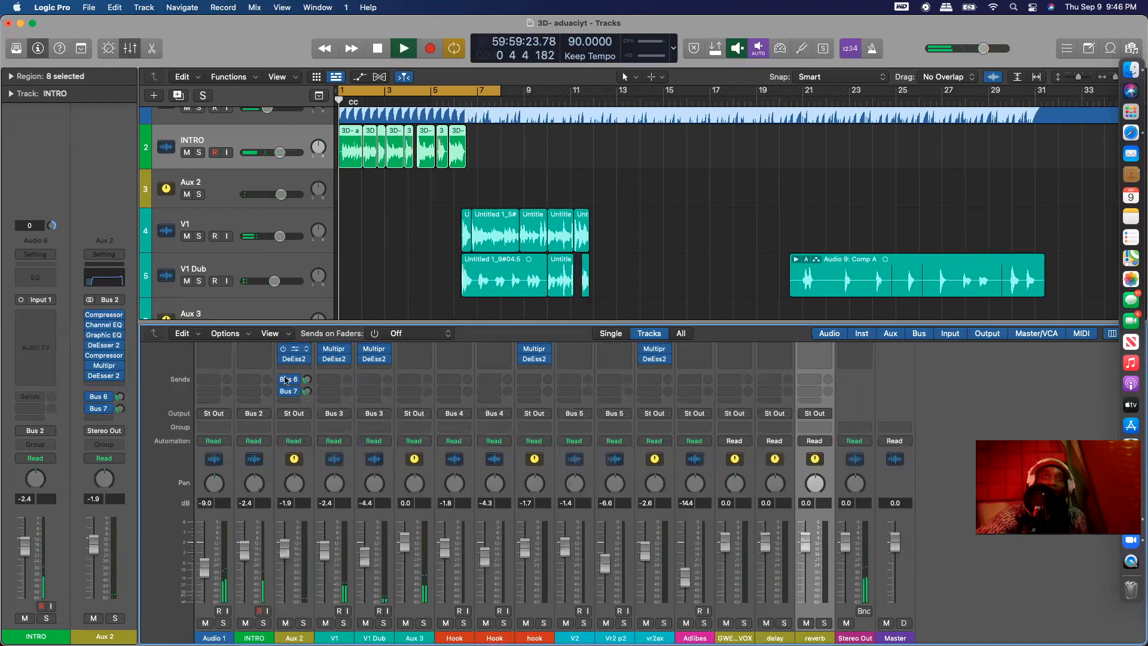
pyautogui.press('space')
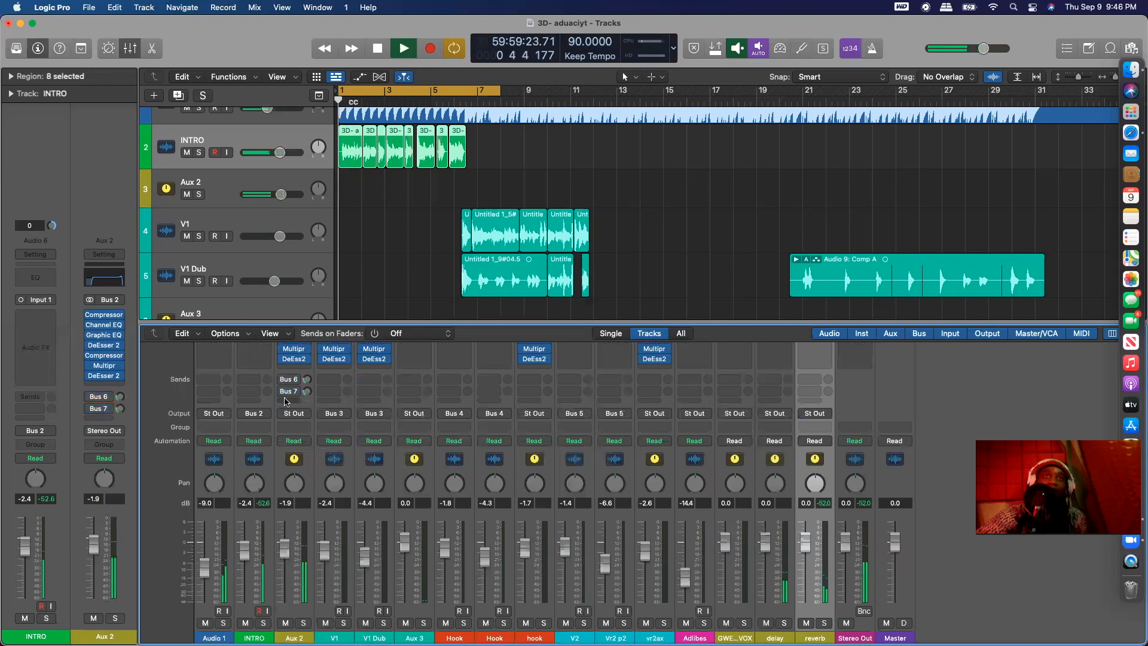
pyautogui.moveTo(282, 388); pyautogui.dragTo(283, 380)
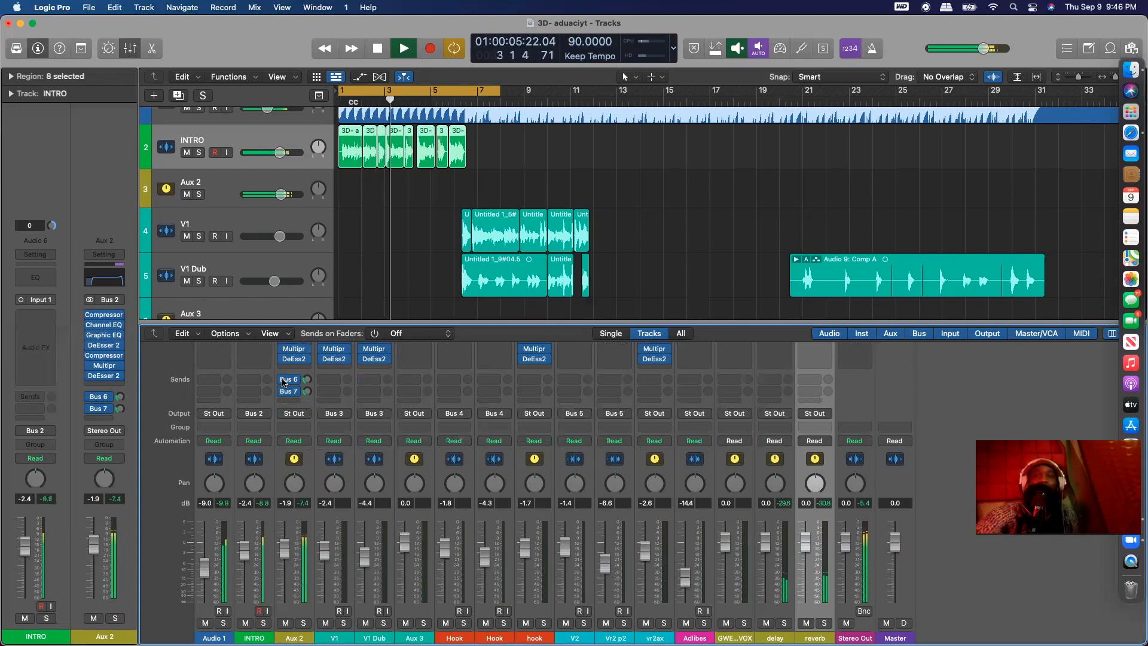
pyautogui.press('space')
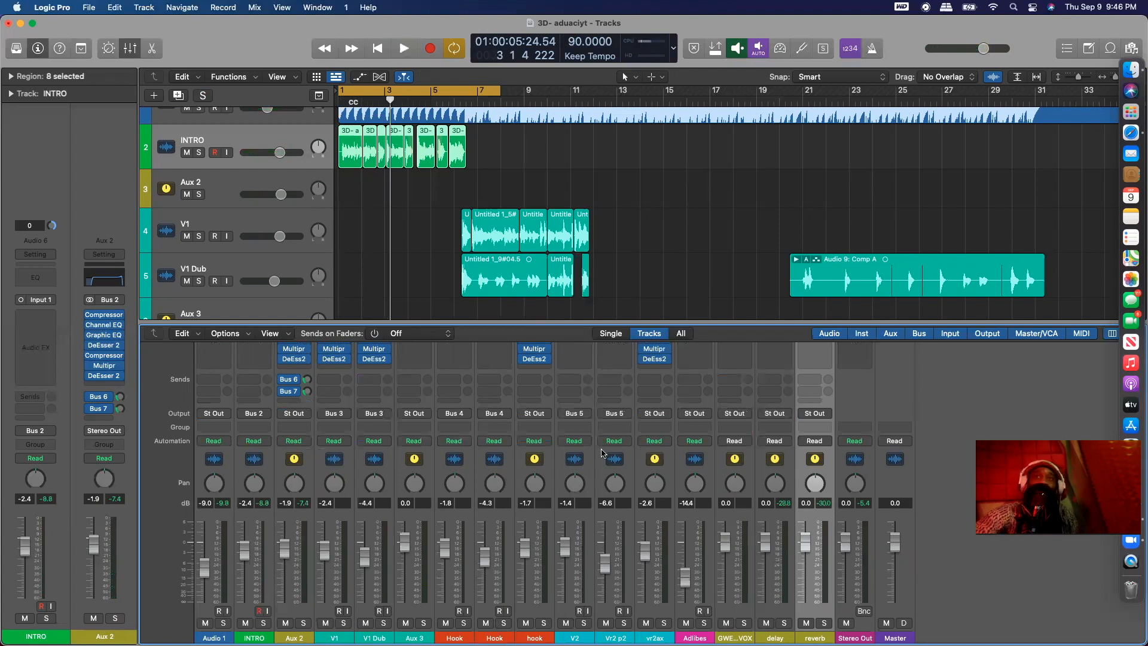
# Step: Play the intro and open the delay channel's Stereo Delay and the reverb channel's Linear Phase EQ, arranging their windows side by side
pyautogui.scroll(5, 598, 451)
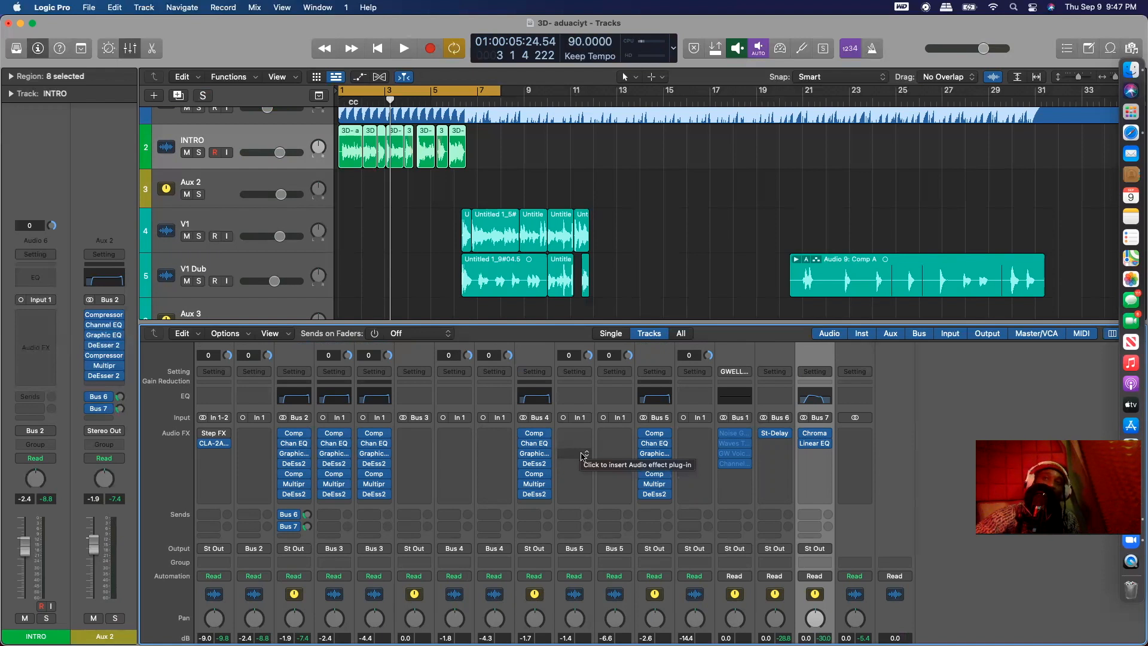
pyautogui.press('space')
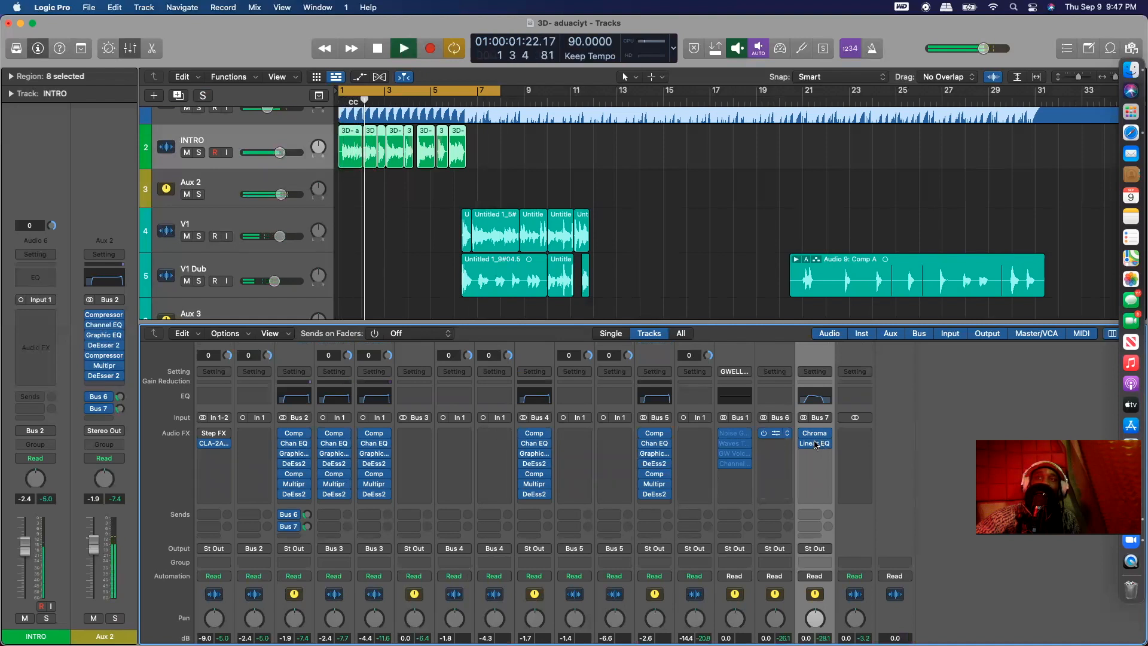
pyautogui.click(774, 432)
pyautogui.moveTo(795, 186); pyautogui.dragTo(381, 220)
pyautogui.click(812, 445)
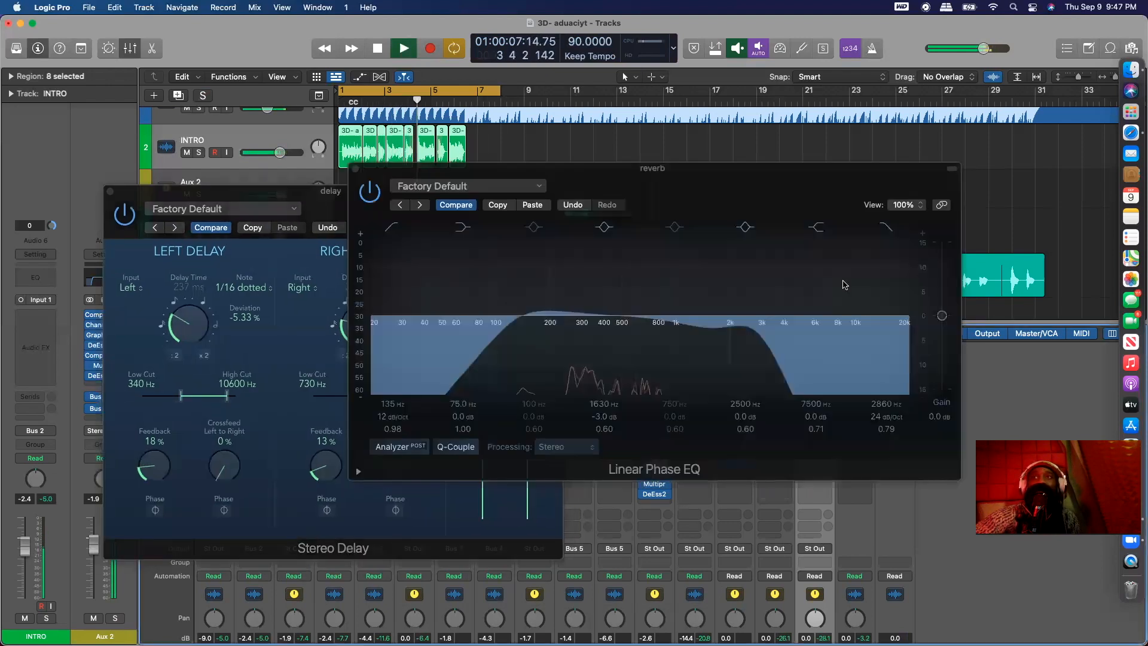
pyautogui.moveTo(810, 168); pyautogui.dragTo(909, 429)
pyautogui.moveTo(935, 353); pyautogui.dragTo(971, 92)
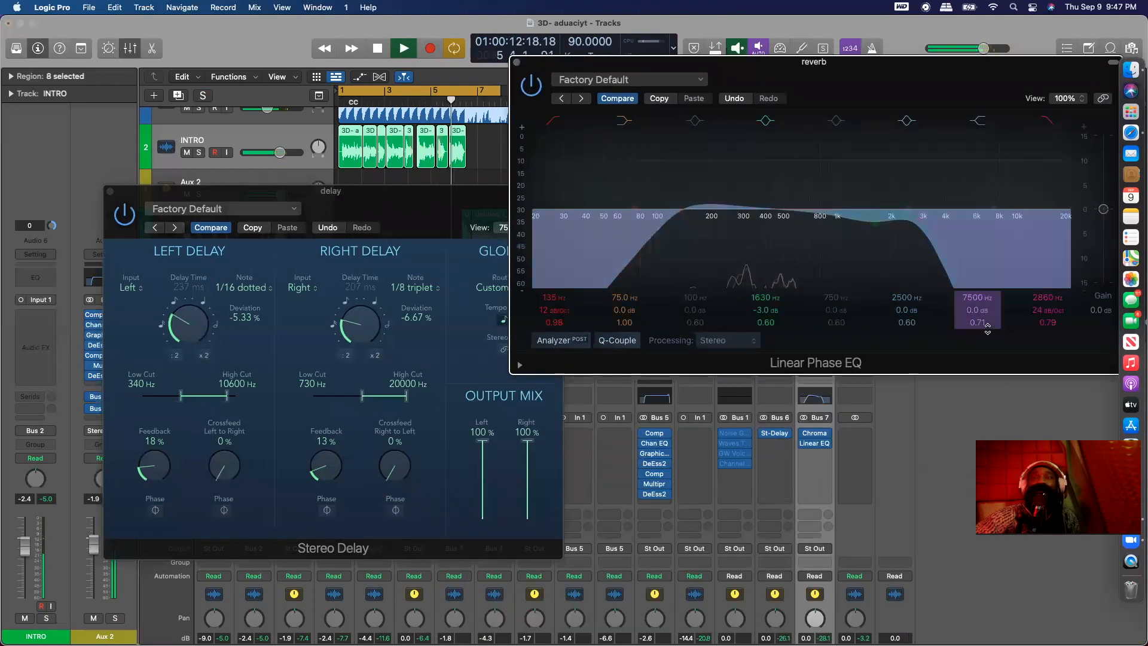
# Step: Open the reverb channel's ChromaVerb, place its window below the Linear Phase EQ, and collapse its header
pyautogui.click(817, 435)
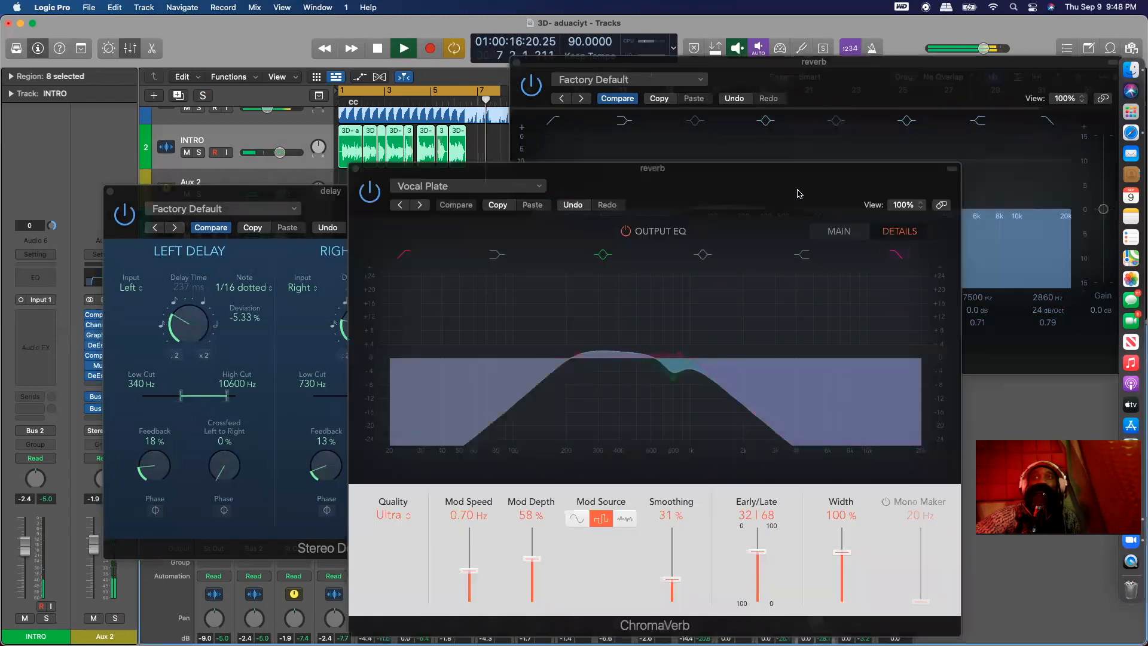
pyautogui.moveTo(799, 193); pyautogui.dragTo(945, 268)
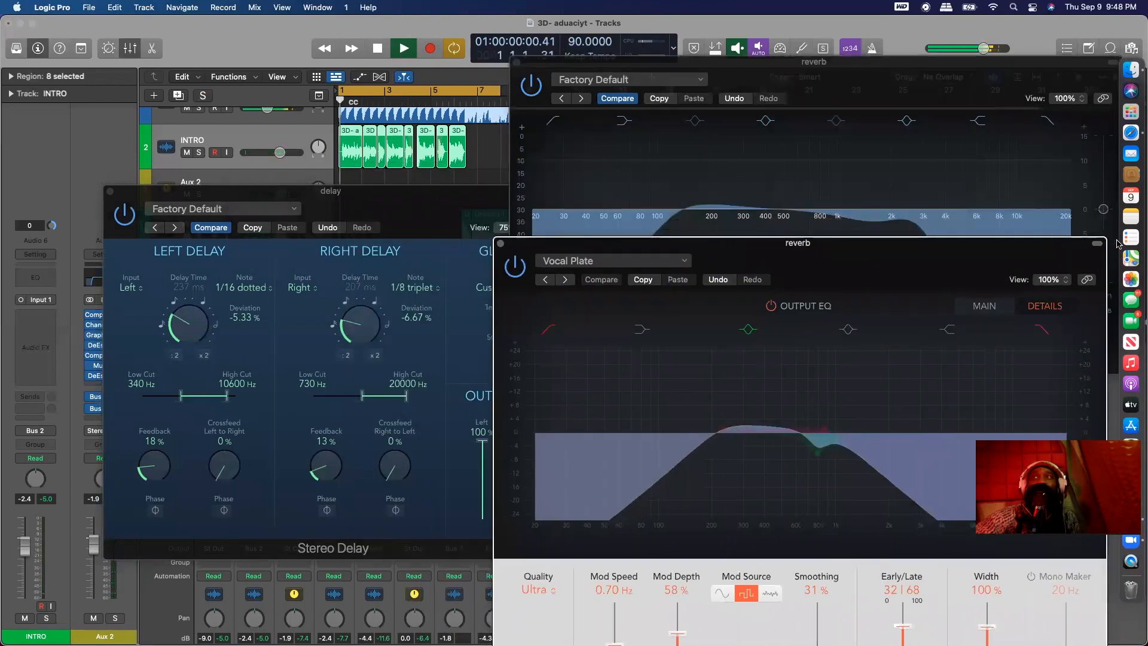
pyautogui.click(1098, 243)
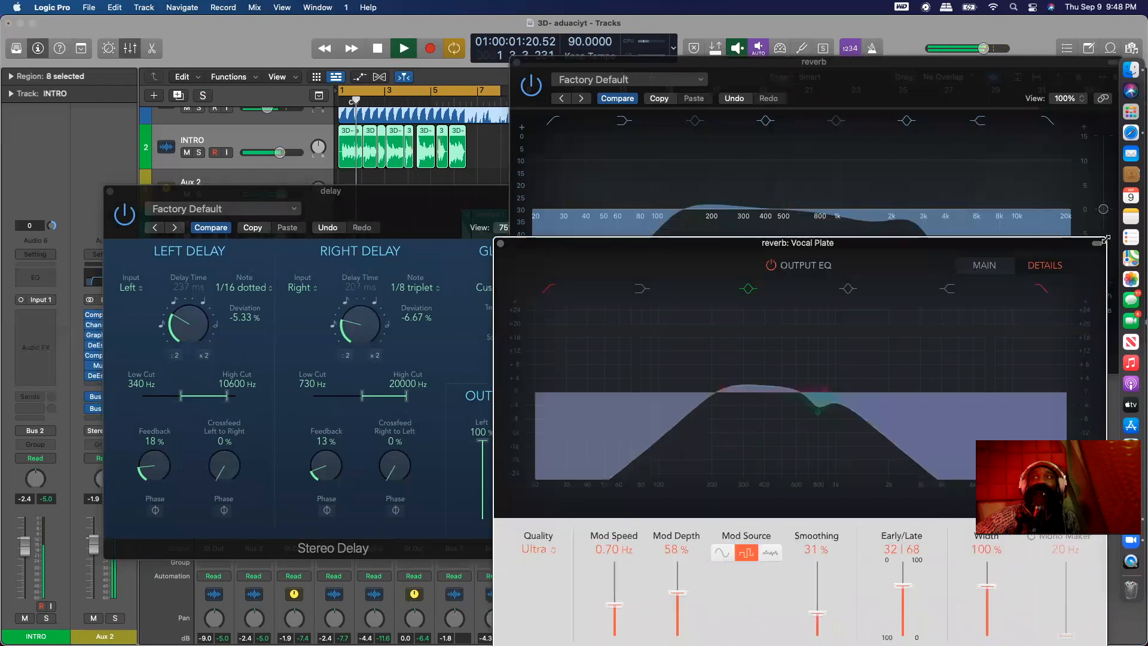
pyautogui.click(1105, 235)
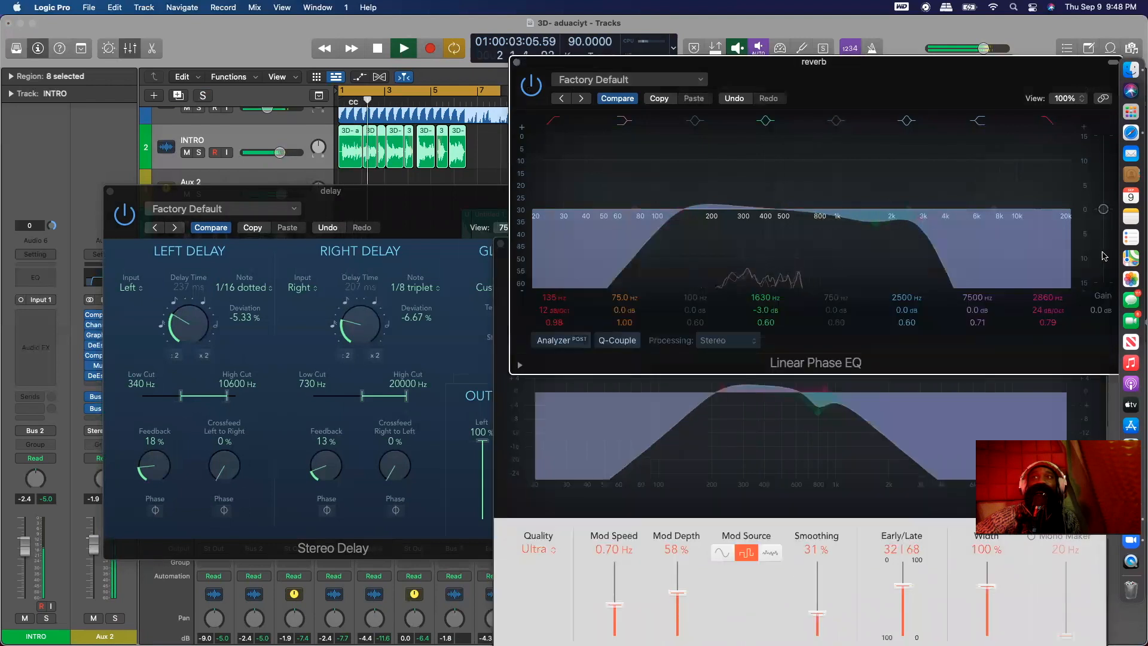
pyautogui.click(1078, 417)
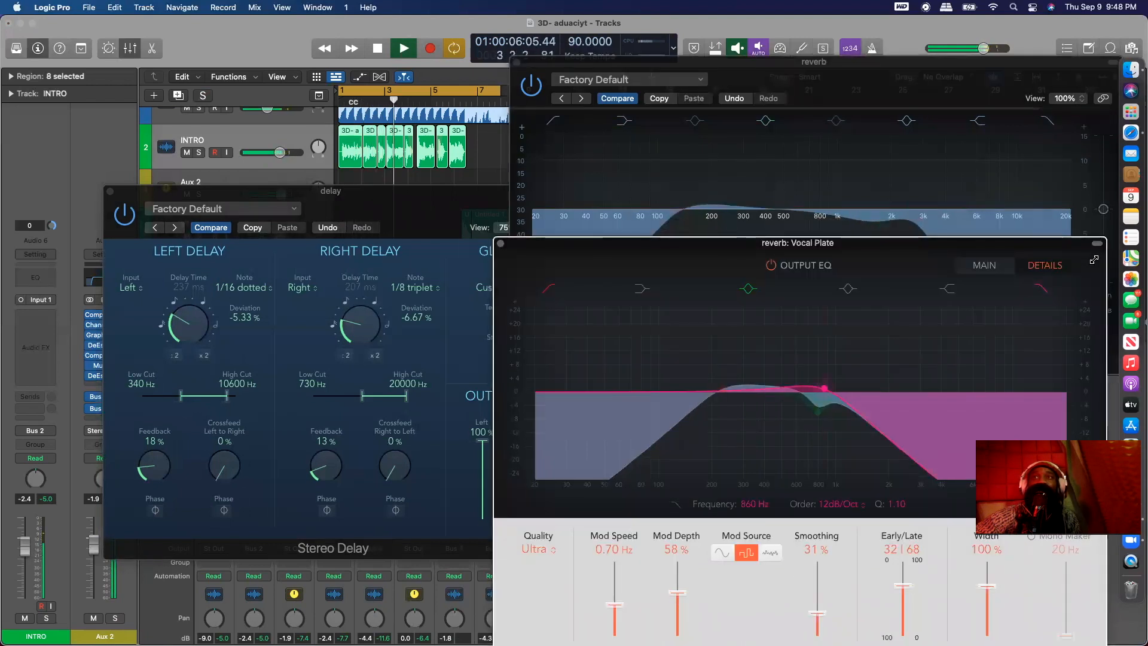
# Step: Show ChromaVerb's main page with the damping EQ, inspect the 3900 Hz damping point, and stop playback
pyautogui.click(992, 267)
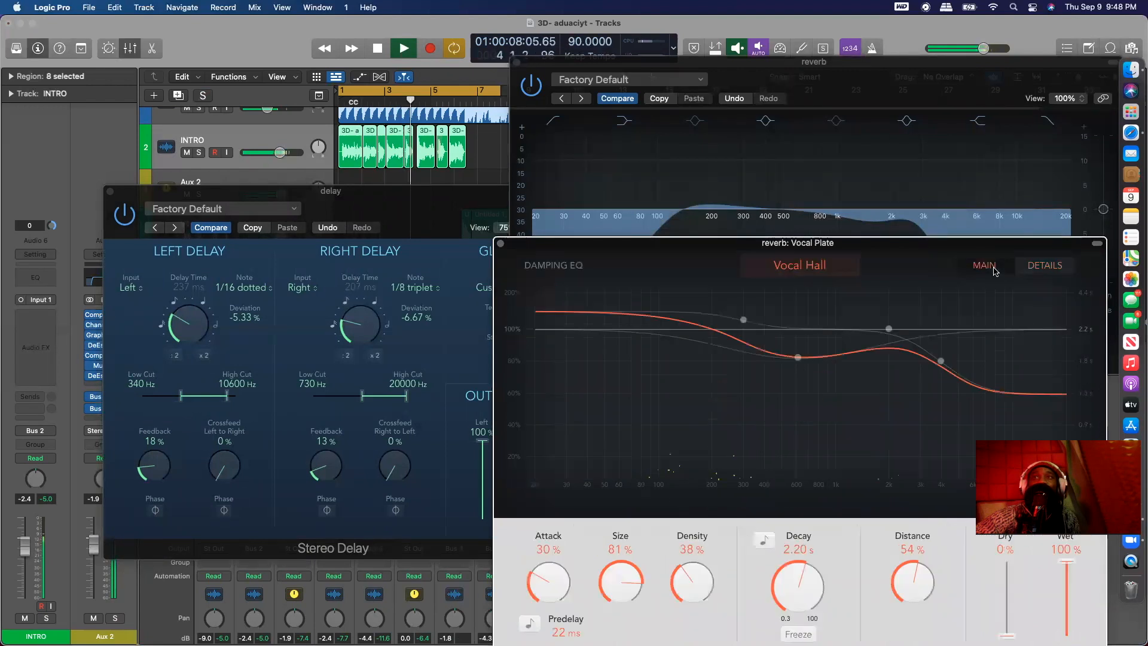
pyautogui.click(941, 361)
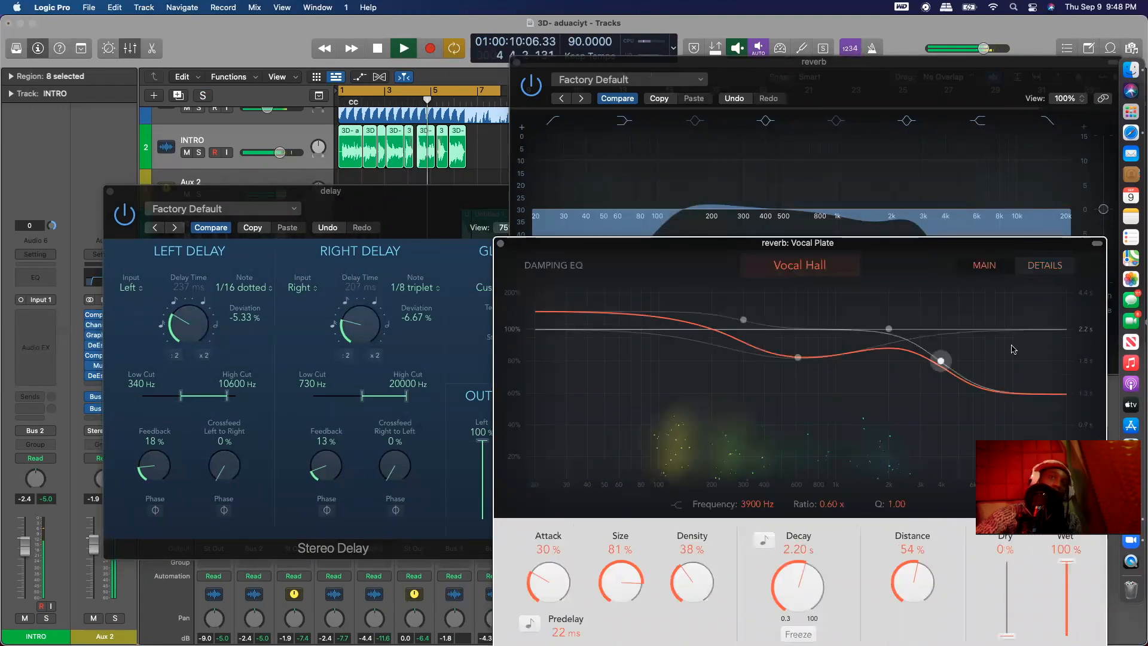
pyautogui.press('space')
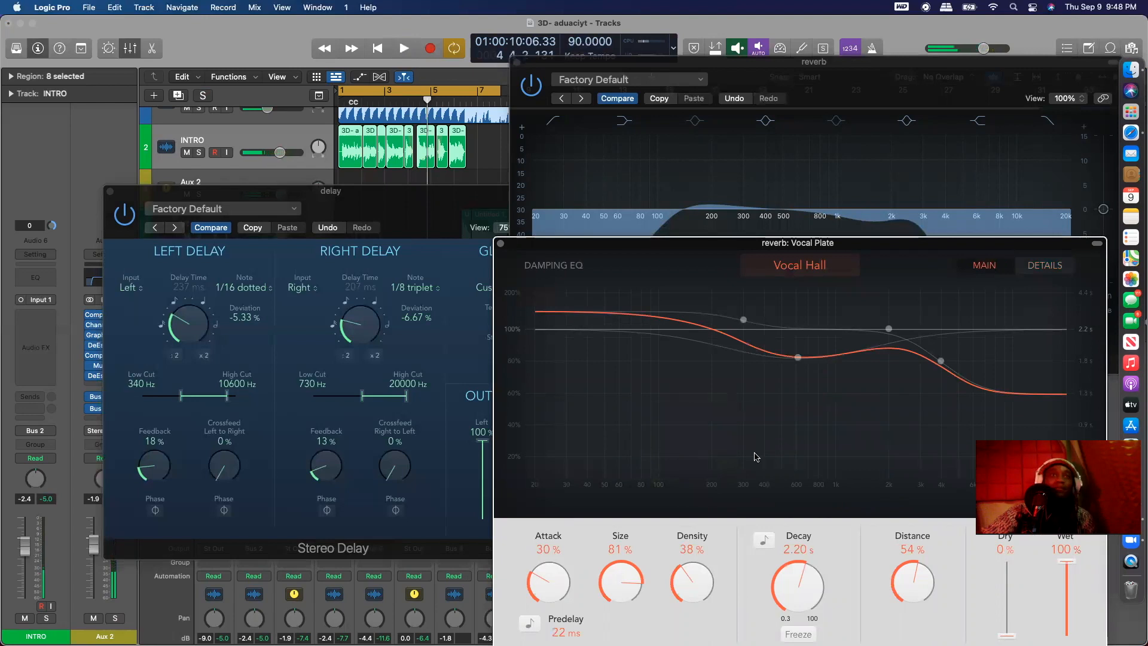